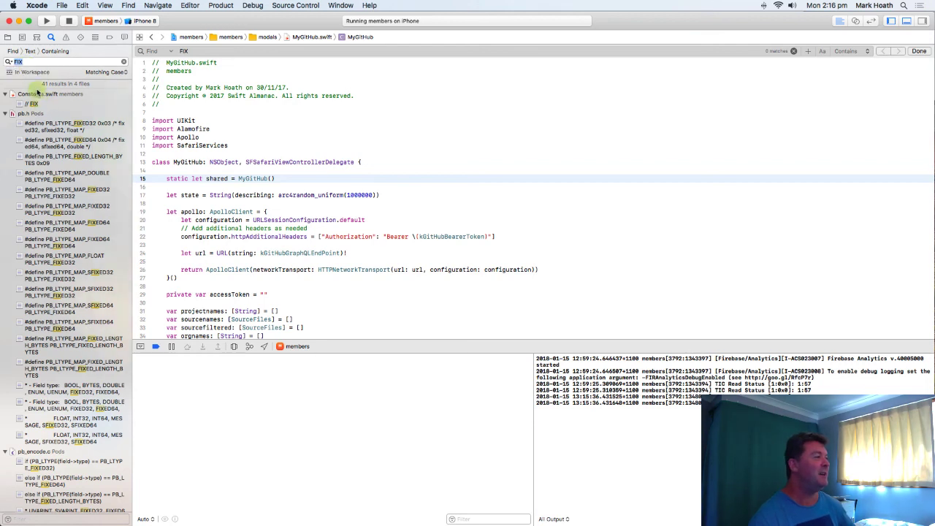
# - Open Constants.swift from the FIX search results and delete the "// FIX" comment above the production constant
pyautogui.click(38, 94)
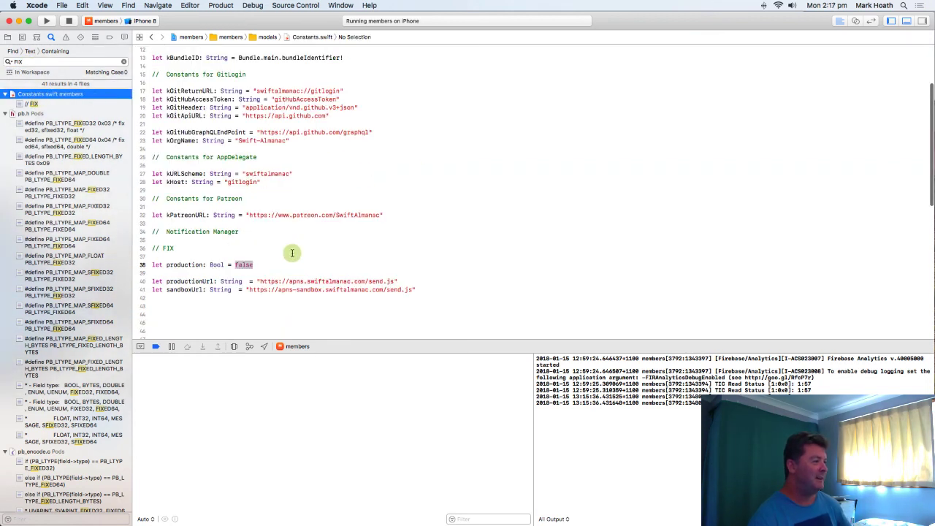
pyautogui.tripleClick(183, 248)
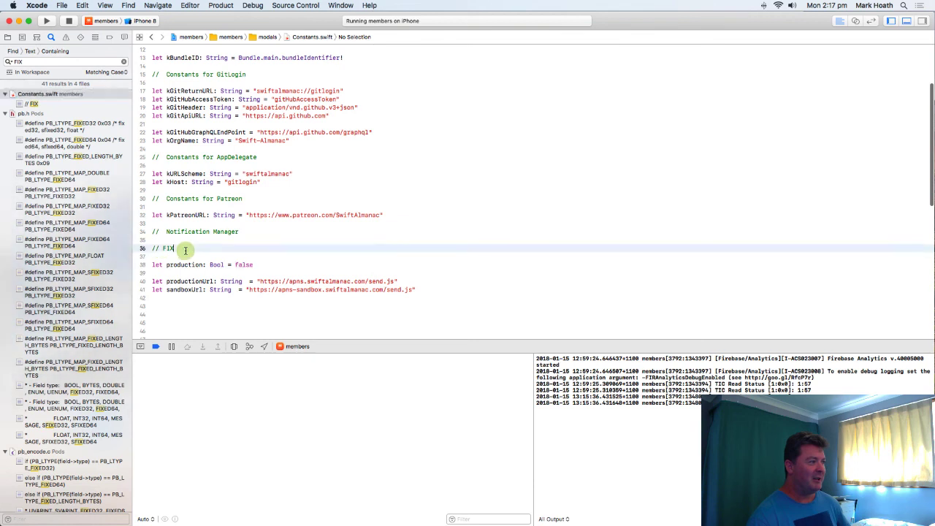
pyautogui.press('BackSpace')
pyautogui.press('BackSpace')
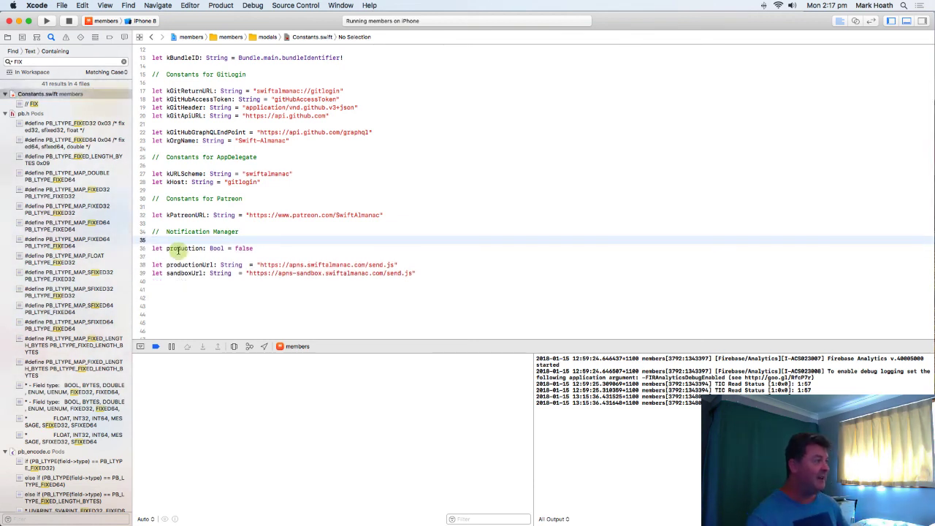
# - Set the production constant to true in the Notification Manager section of Constants.swift
pyautogui.click(241, 248)
pyautogui.doubleClick(241, 248)
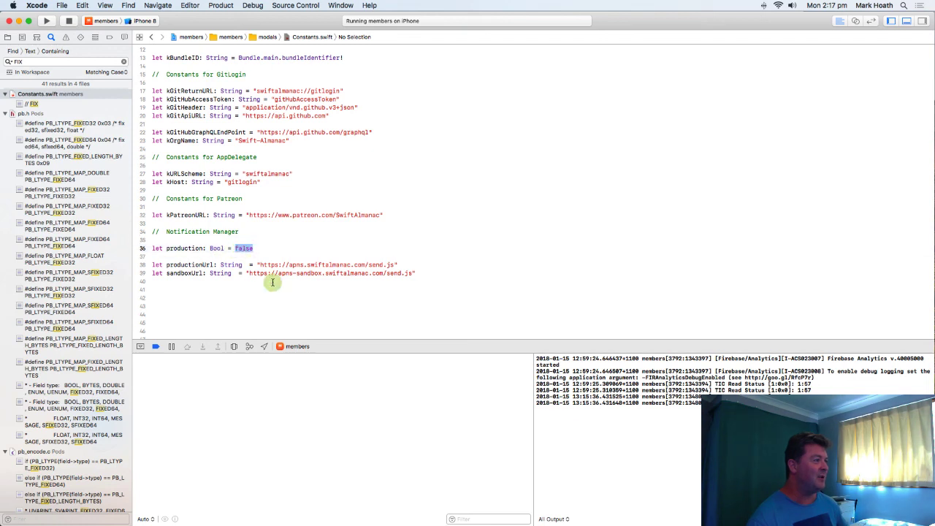
pyautogui.write('tru')
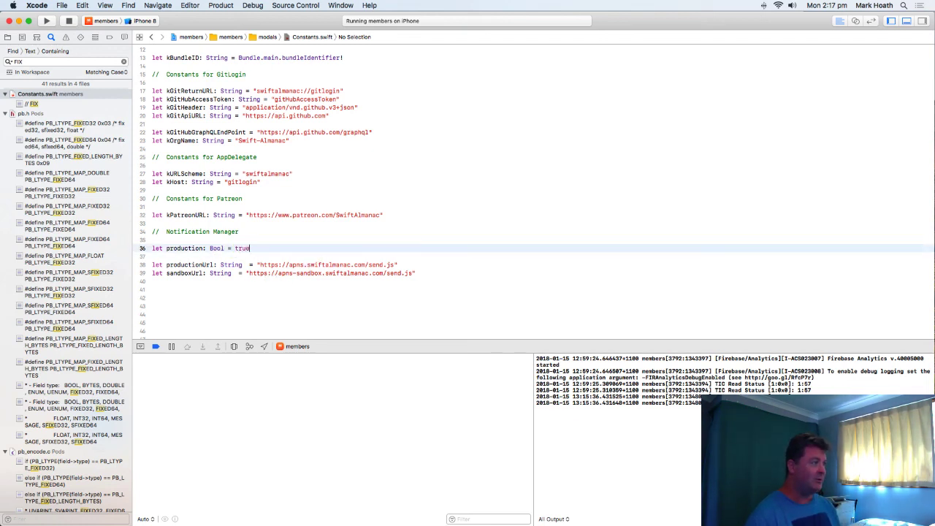
pyautogui.write('e')
pyautogui.click(423, 241)
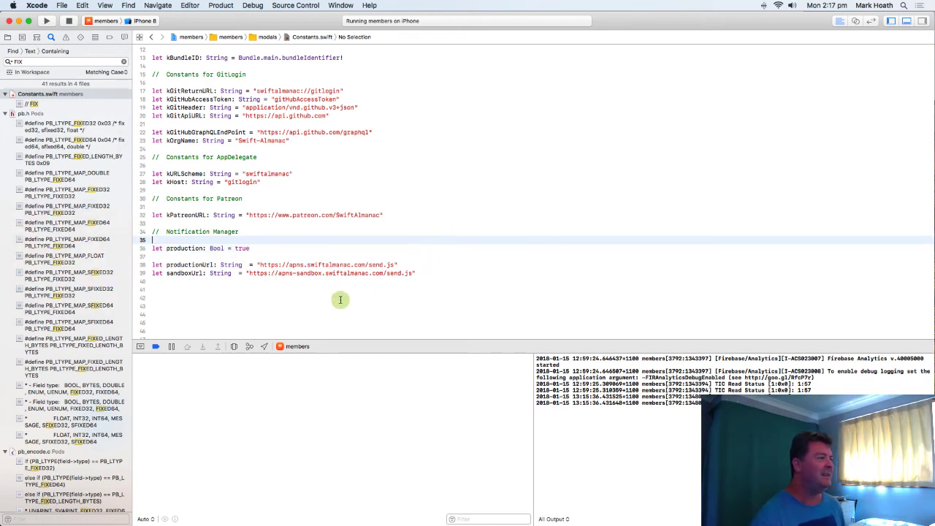
pyautogui.moveTo(289, 266); pyautogui.dragTo(365, 266)
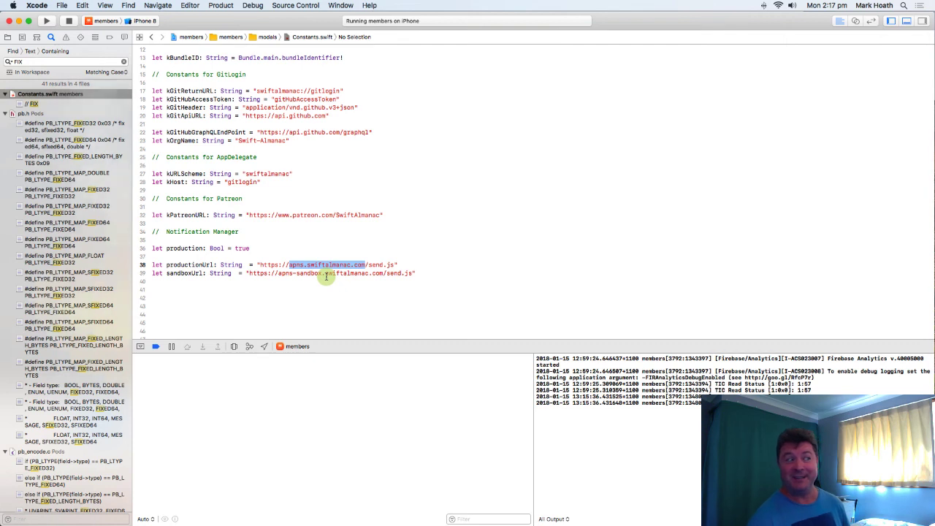
pyautogui.click(401, 244)
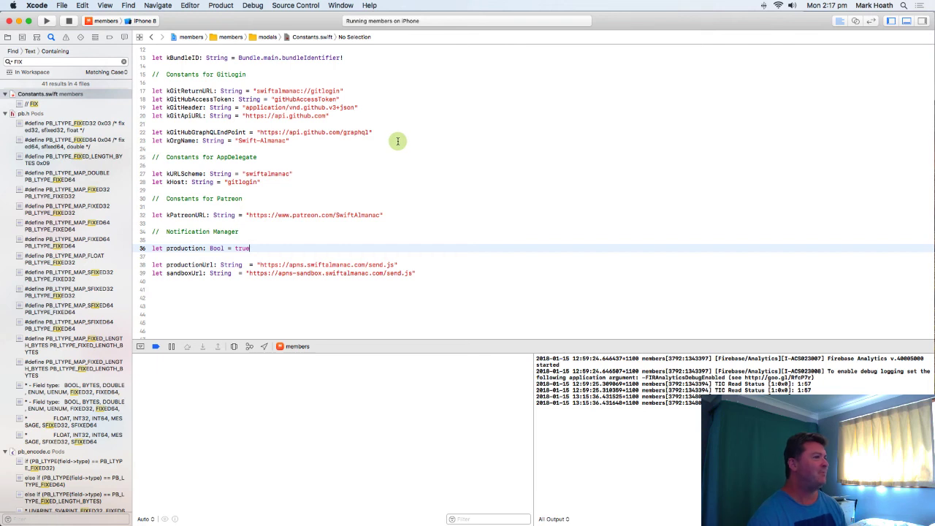
pyautogui.press('super+r')
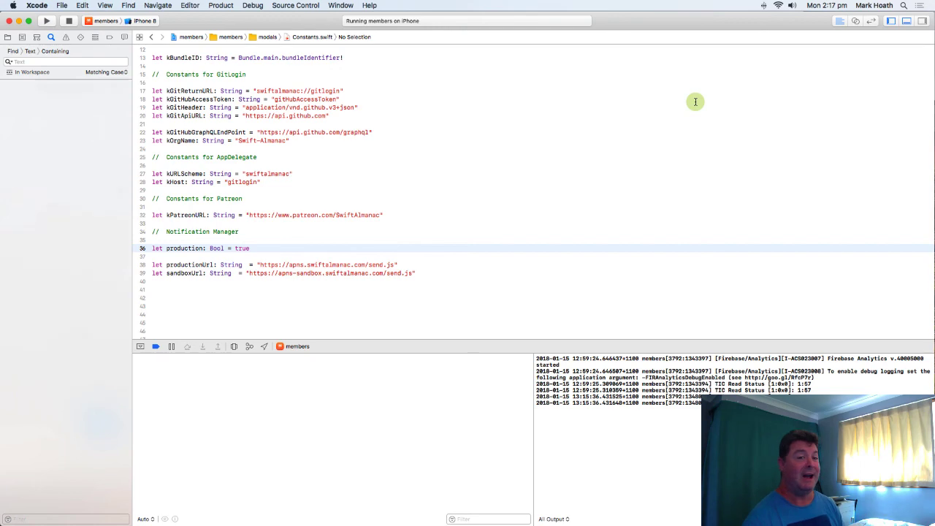
pyautogui.press('alt+super+2')
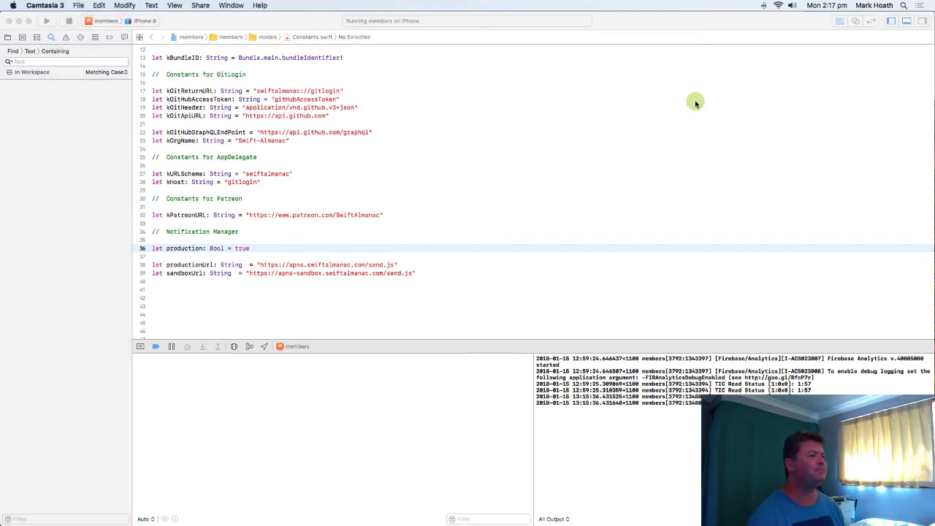
# - Switch to Chrome, go from the Apple Developer account to My Apps in iTunes Connect, and open Members for the Swift Almanac
pyautogui.press('super+Tab')
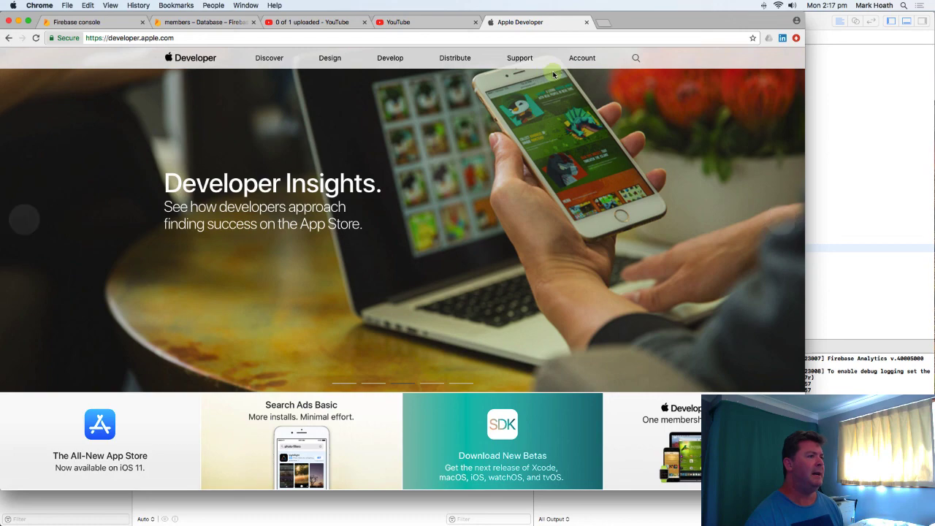
pyautogui.click(575, 63)
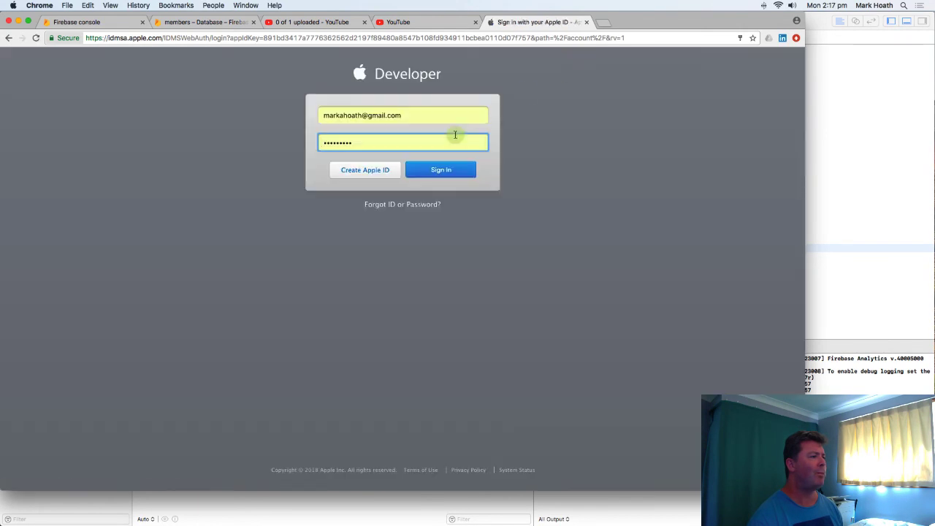
pyautogui.click(443, 171)
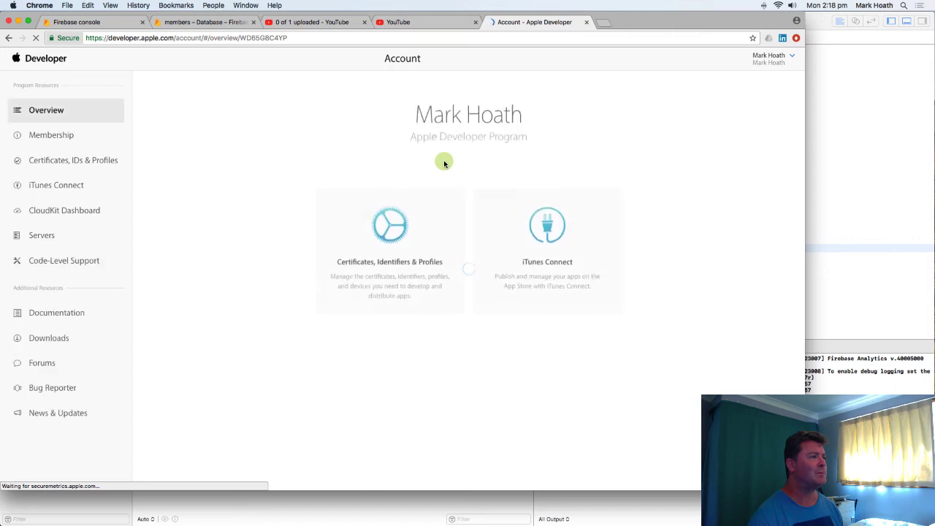
pyautogui.click(552, 233)
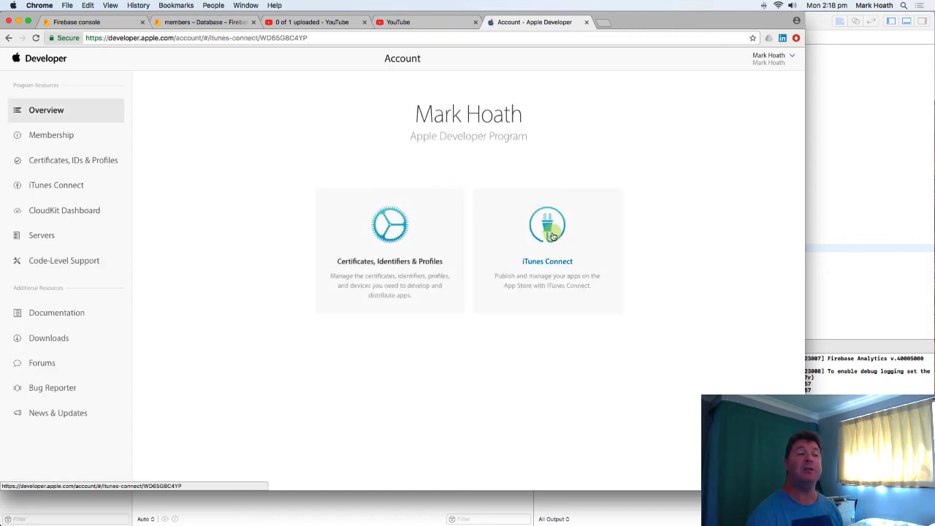
pyautogui.click(486, 310)
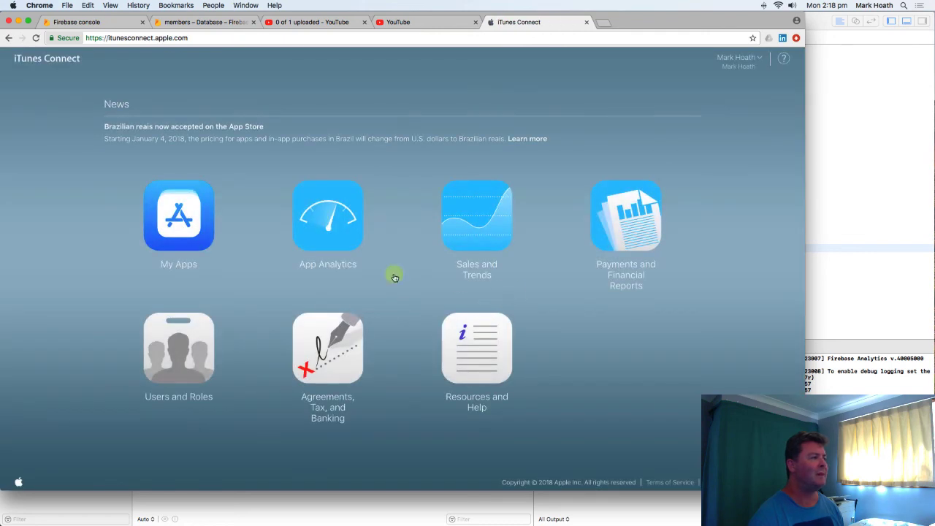
pyautogui.click(180, 226)
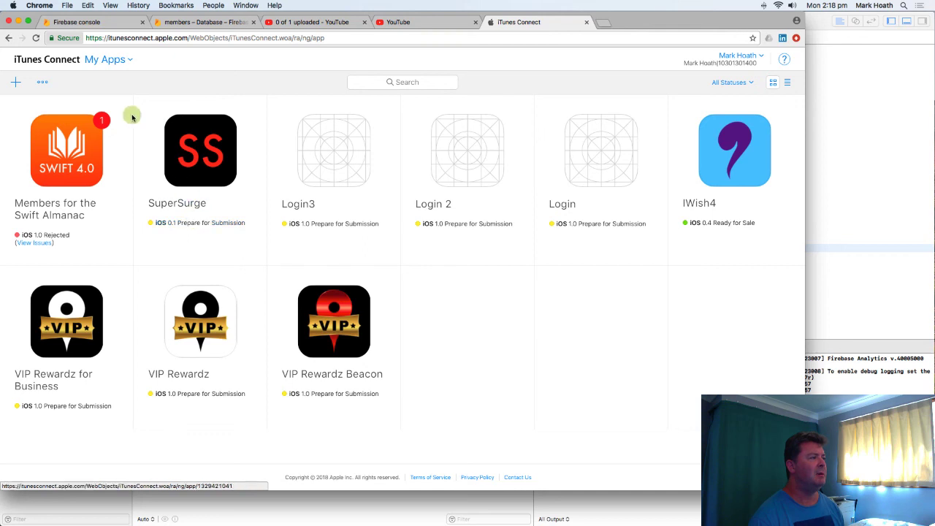
pyautogui.click(13, 82)
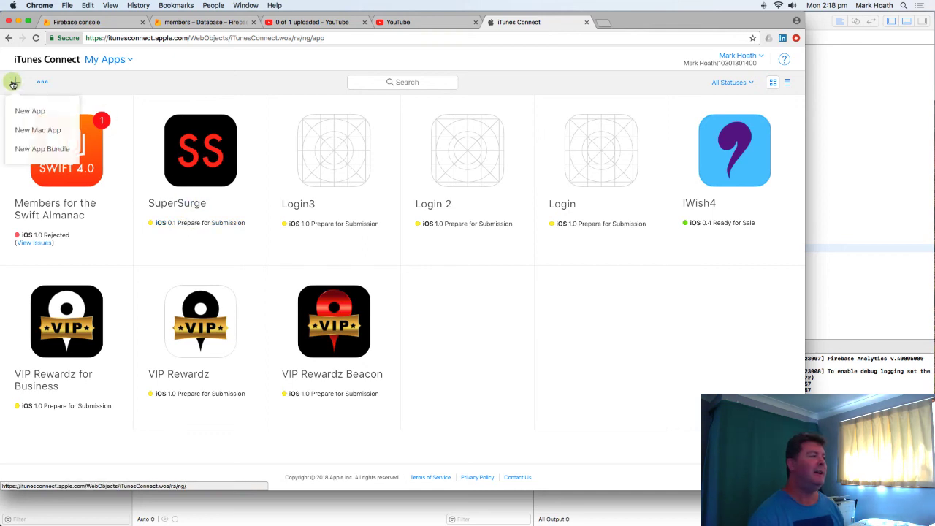
pyautogui.click(72, 170)
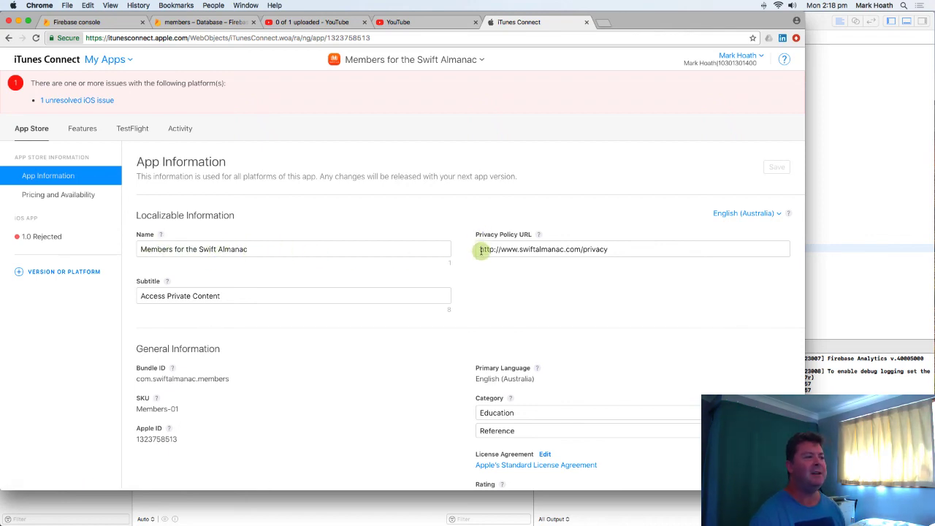
# - Review the app's privacy policy URL, subtitle, Apple ID, license agreement and rating in its App Information
pyautogui.doubleClick(597, 249)
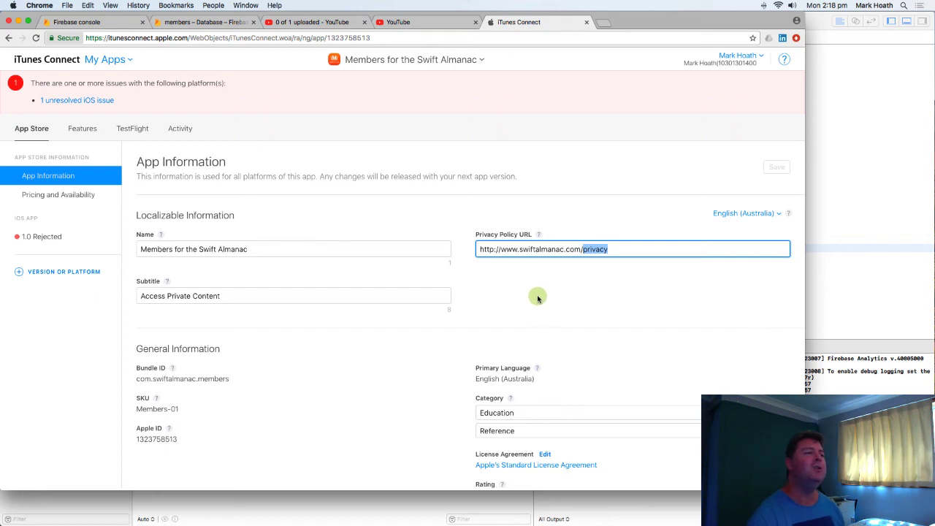
pyautogui.moveTo(243, 300); pyautogui.dragTo(143, 296)
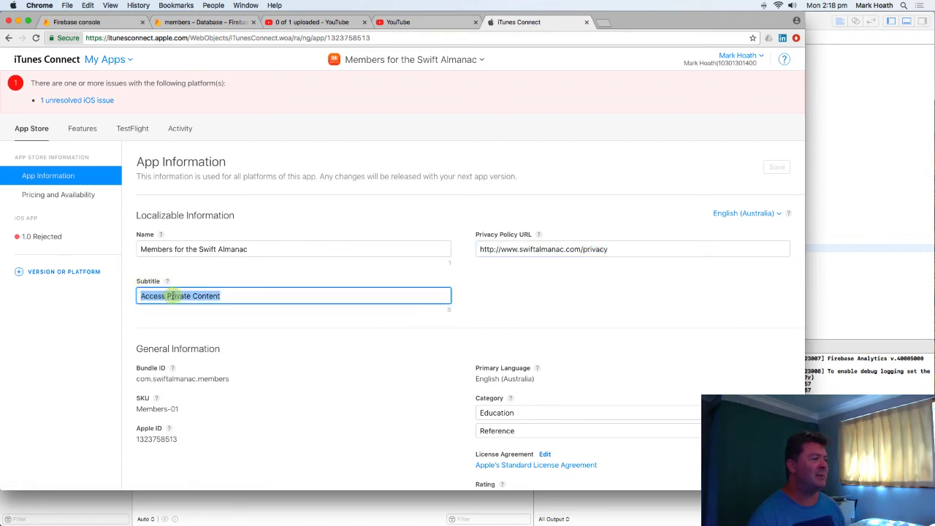
pyautogui.scroll(-3, 456, 375)
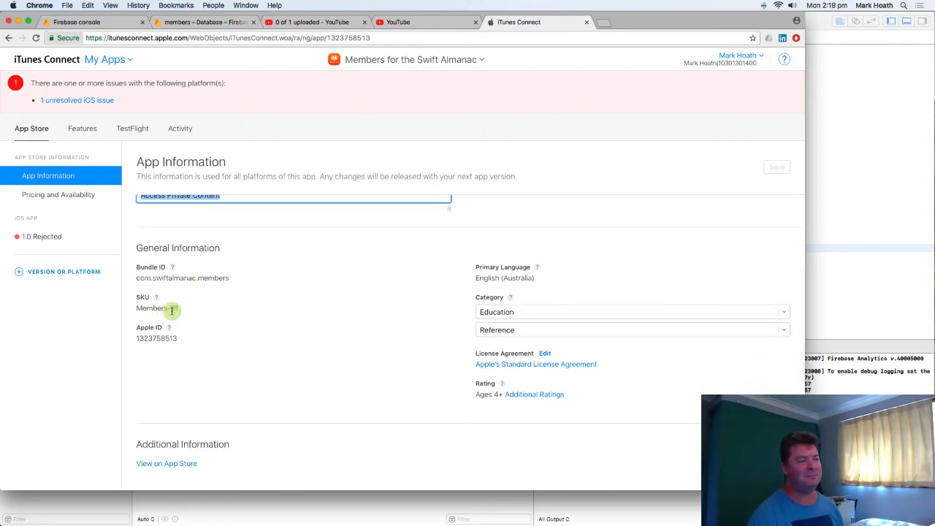
pyautogui.doubleClick(156, 338)
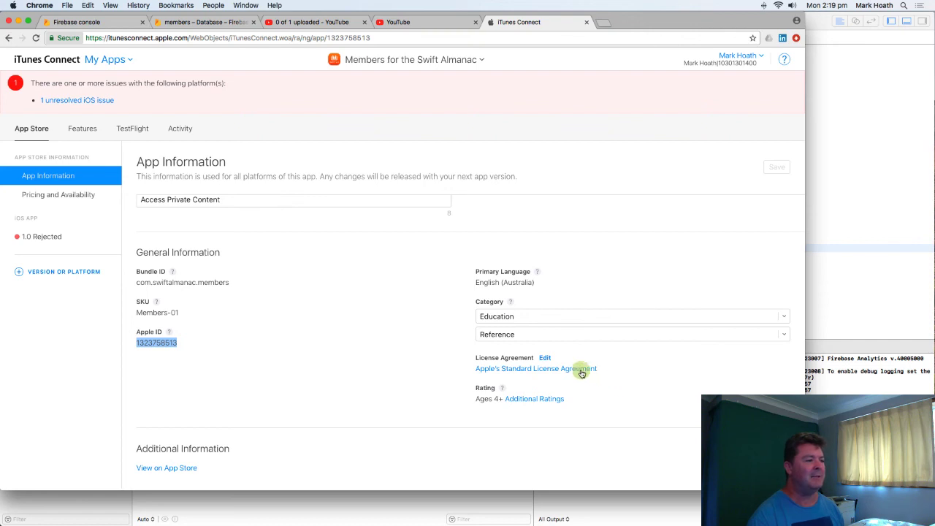
pyautogui.scroll(-1, 628, 393)
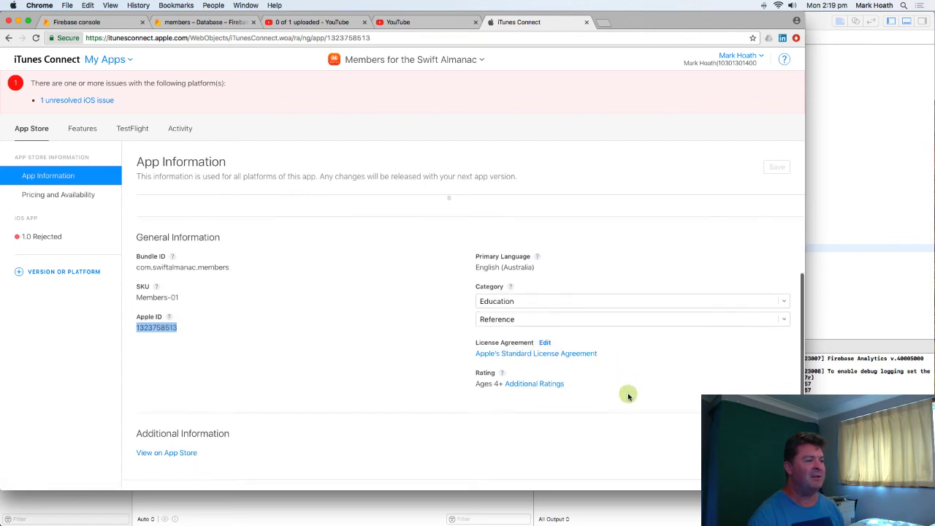
pyautogui.click(525, 395)
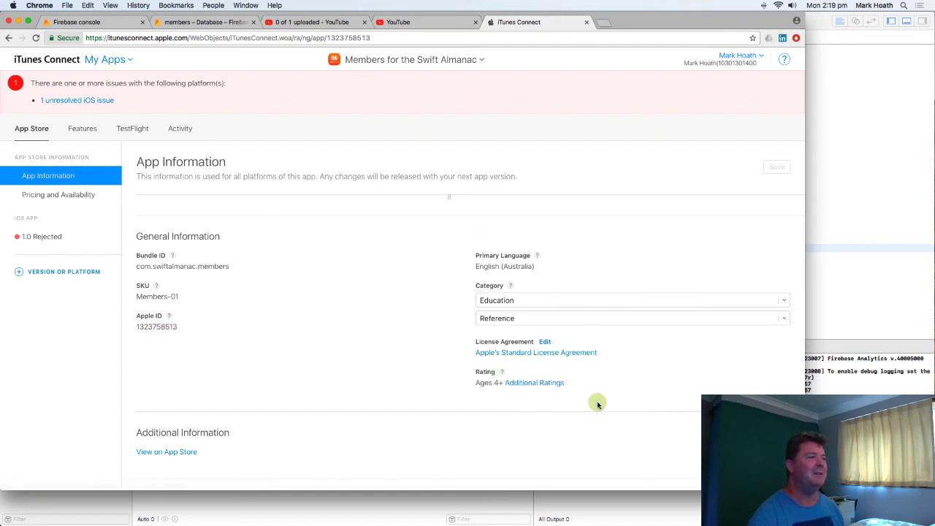
pyautogui.scroll(-1, 595, 403)
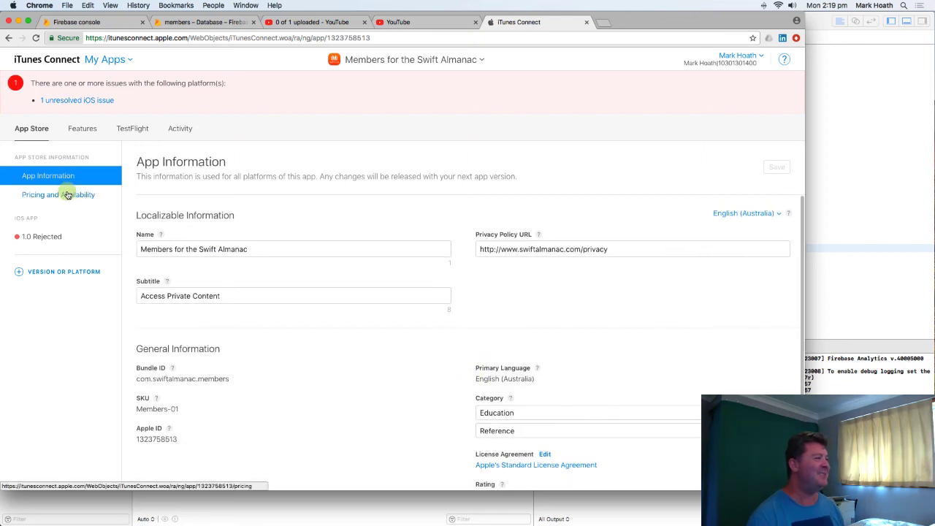
# - Look through the app's in-app purchases, Game Center, encryption, TestFlight builds and activity history
pyautogui.click(82, 130)
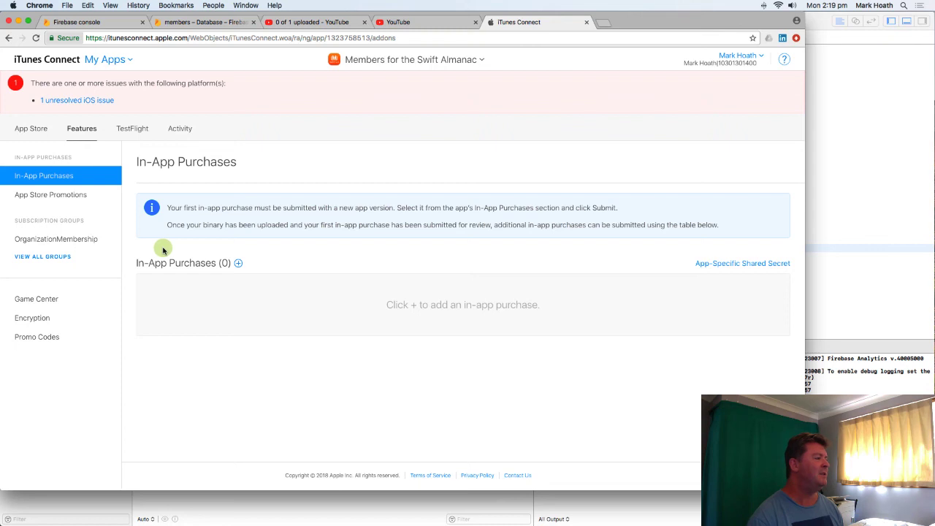
pyautogui.click(46, 301)
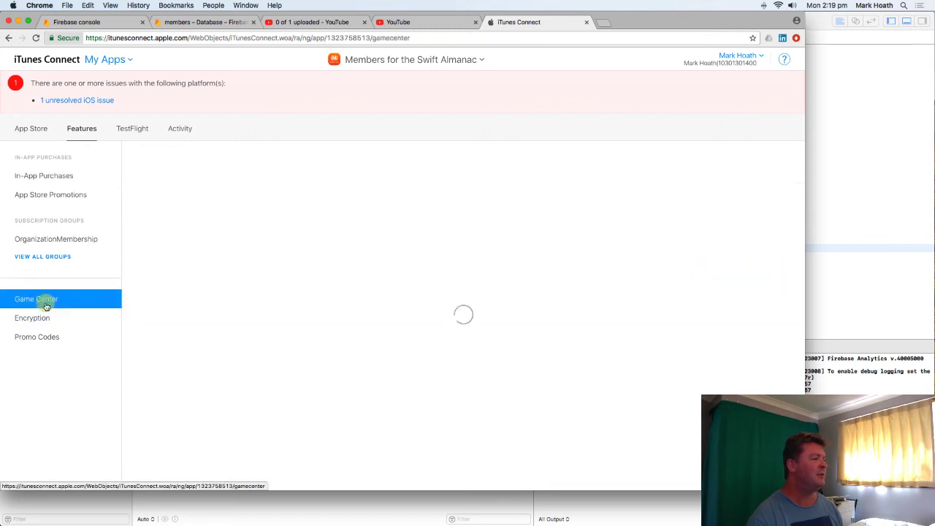
pyautogui.click(38, 319)
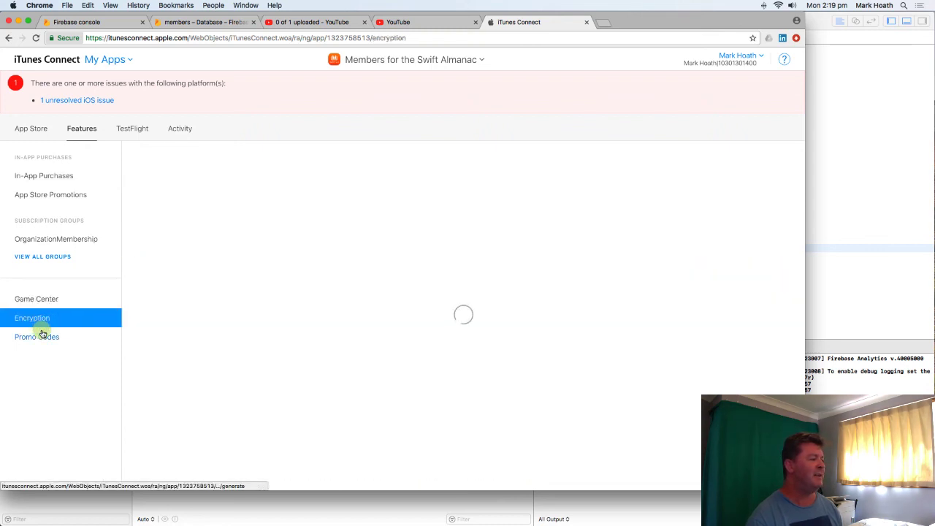
pyautogui.click(132, 130)
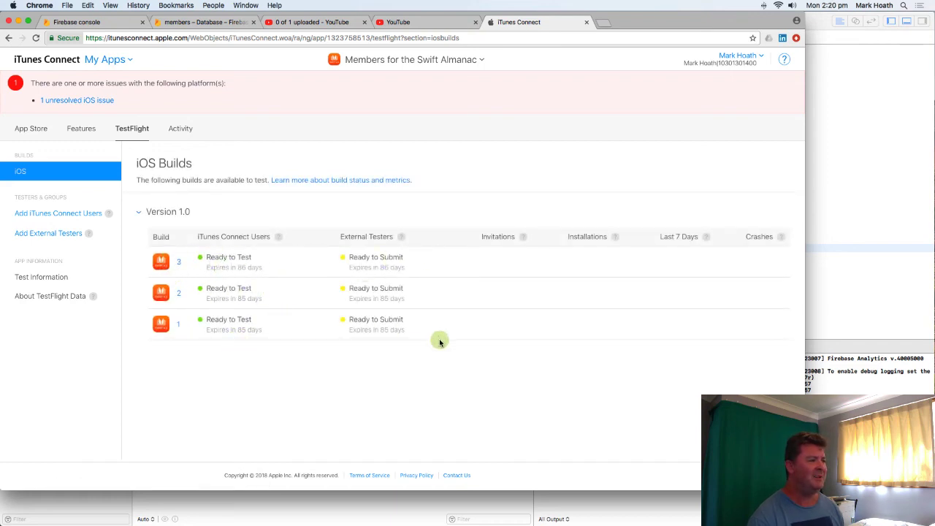
pyautogui.click(181, 129)
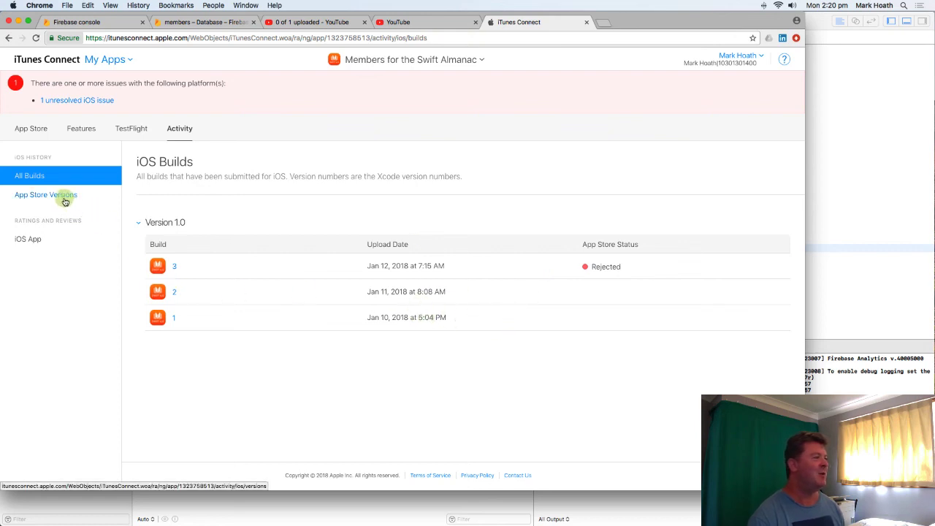
# - Examine the app's pricing and availability settings, including the price schedule, pre-orders, territories and volume purchase options
pyautogui.click(35, 136)
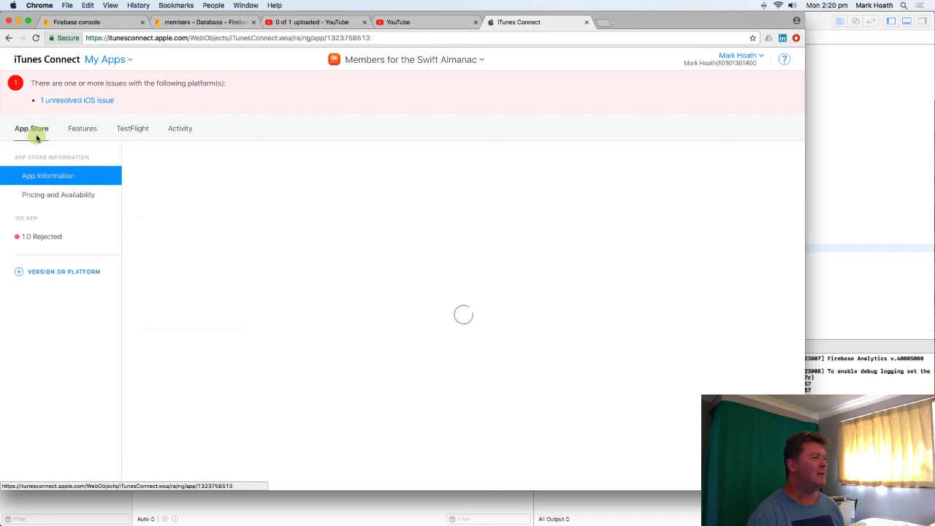
pyautogui.click(68, 194)
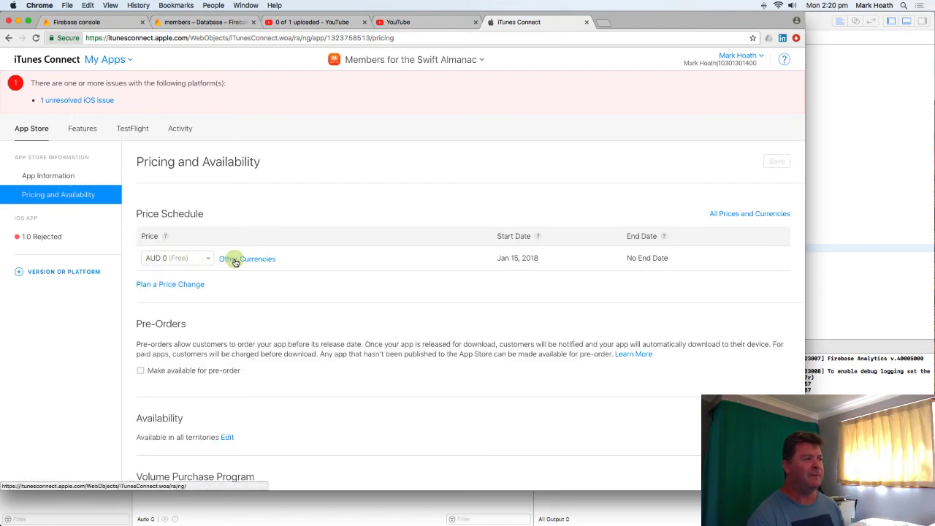
pyautogui.scroll(-2, 342, 361)
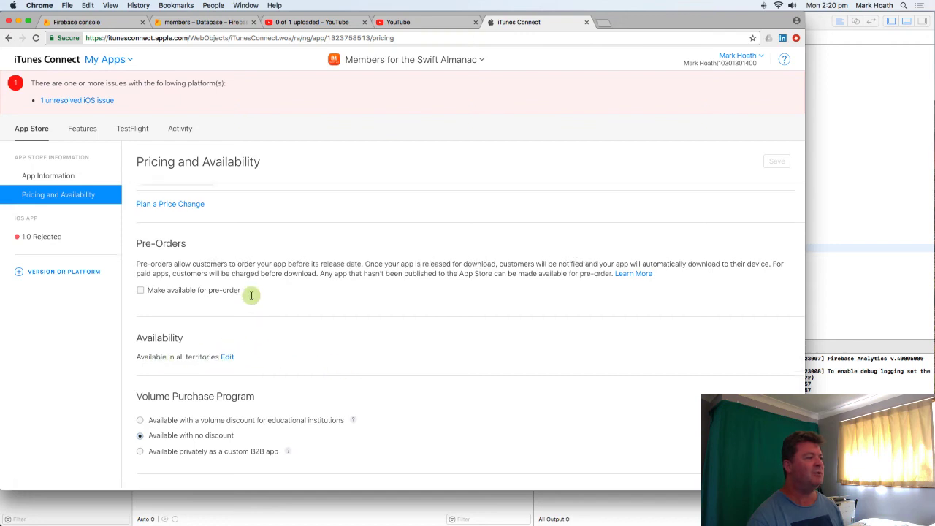
pyautogui.scroll(2, 250, 294)
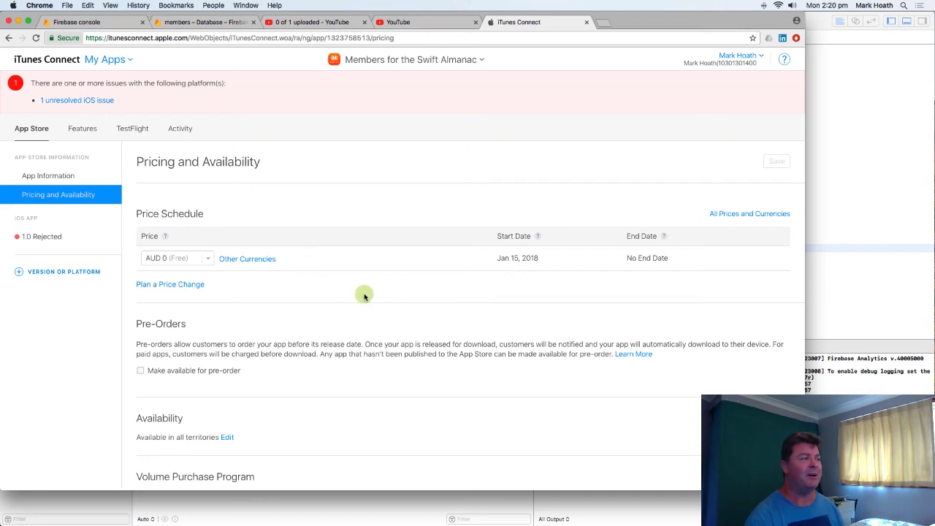
pyautogui.scroll(-1, 369, 287)
pyautogui.scroll(-5, 368, 287)
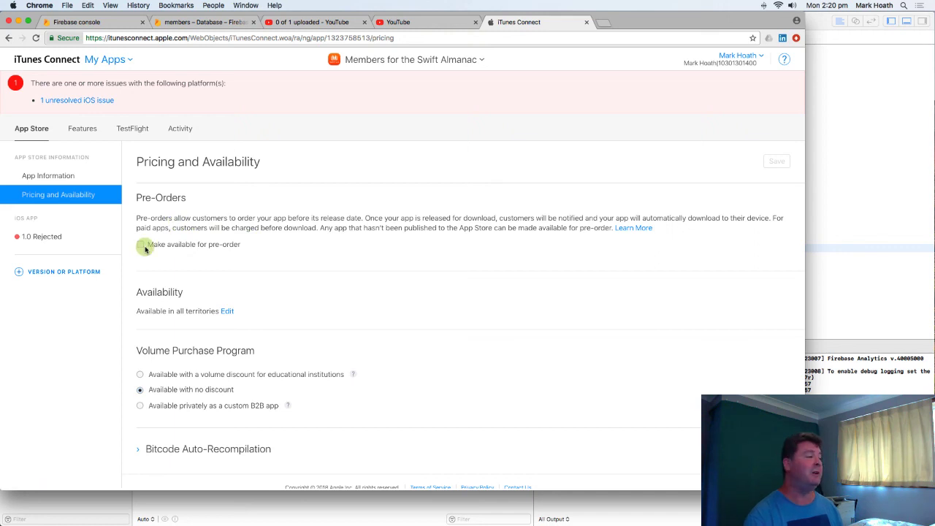
# - Review the app's territory availability list and the Bitcode Auto-Recompilation details in its pricing settings
pyautogui.scroll(-1, 365, 302)
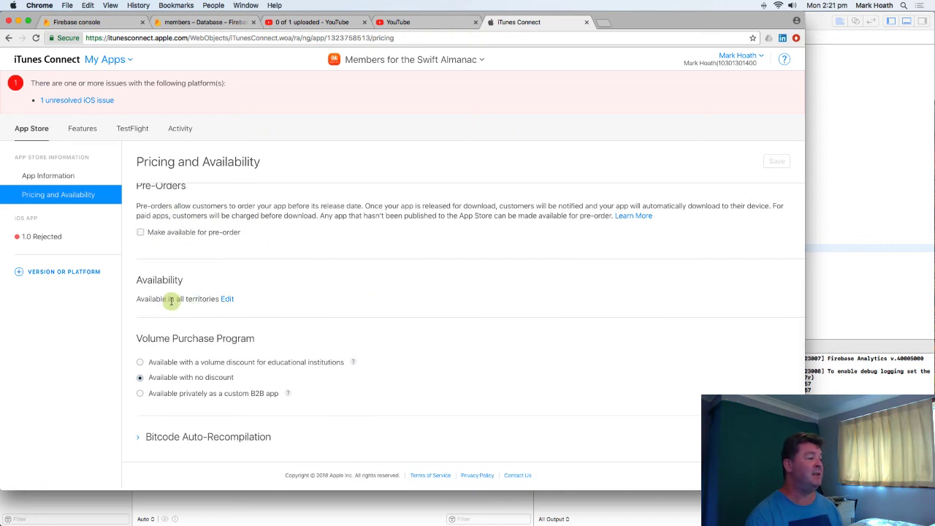
pyautogui.click(226, 300)
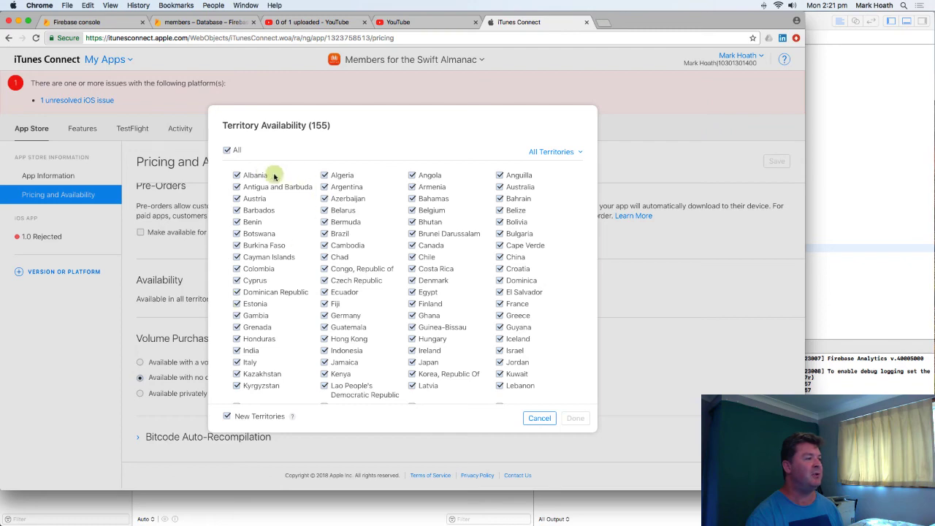
pyautogui.scroll(-10, 500, 291)
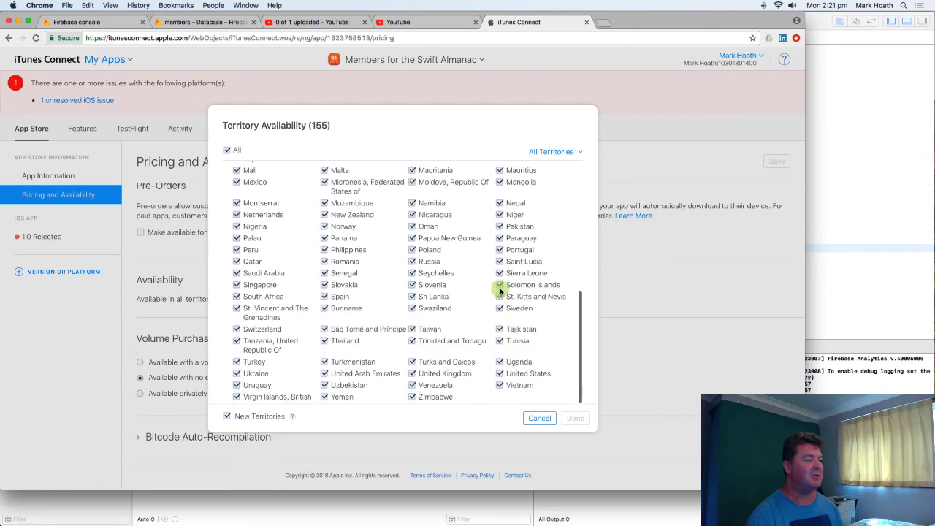
pyautogui.scroll(10, 500, 291)
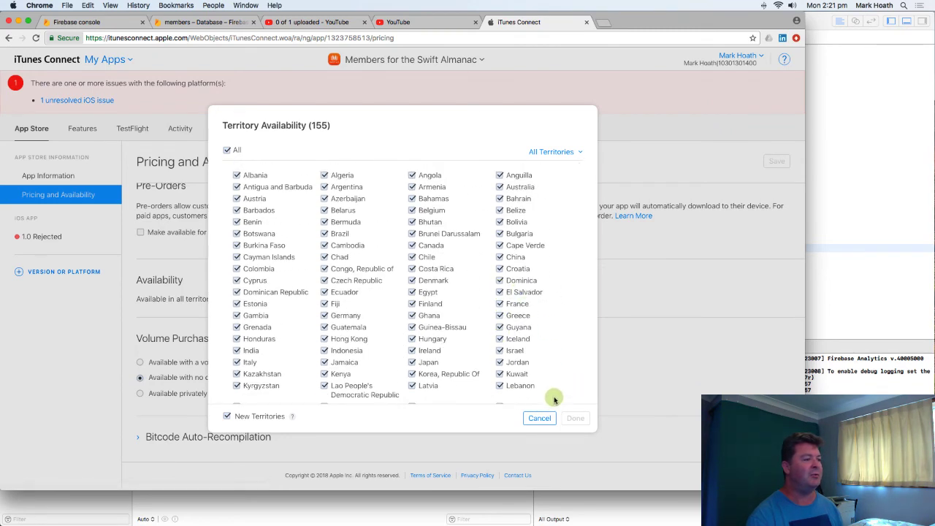
pyautogui.click(539, 419)
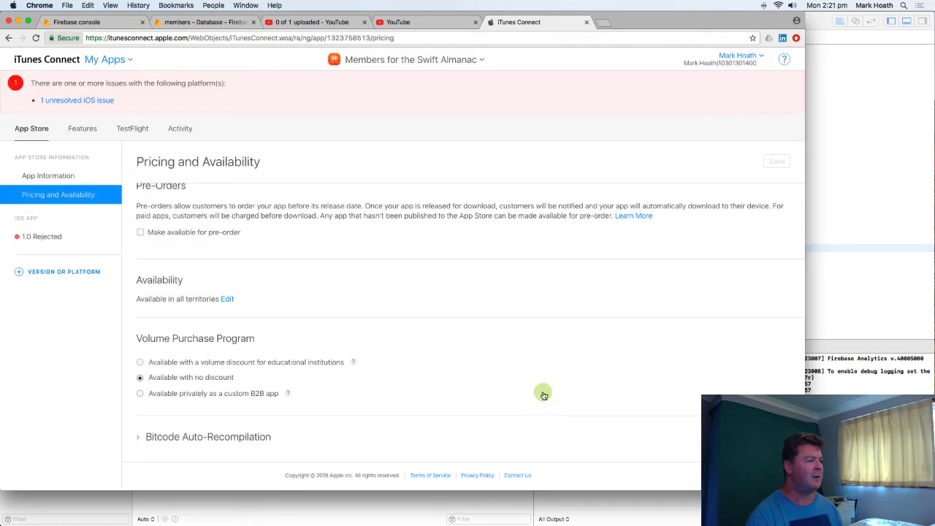
pyautogui.click(139, 437)
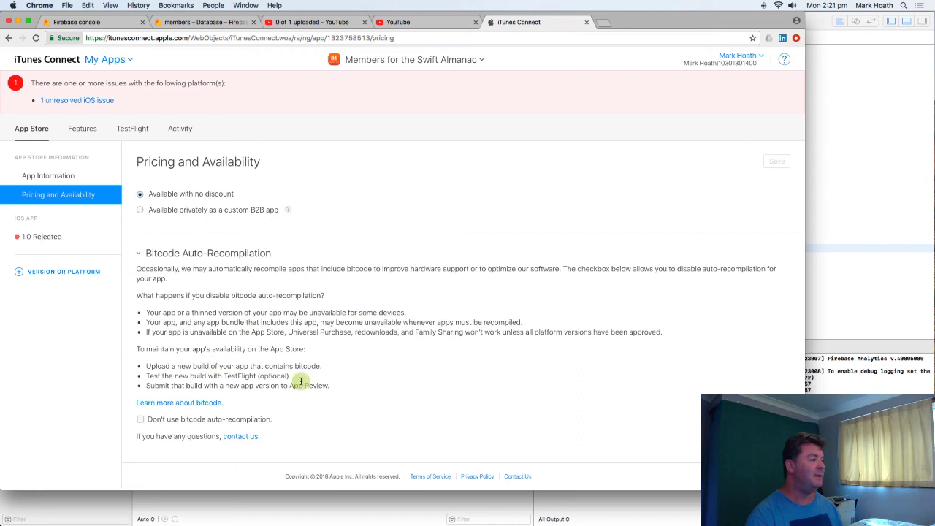
pyautogui.click(138, 254)
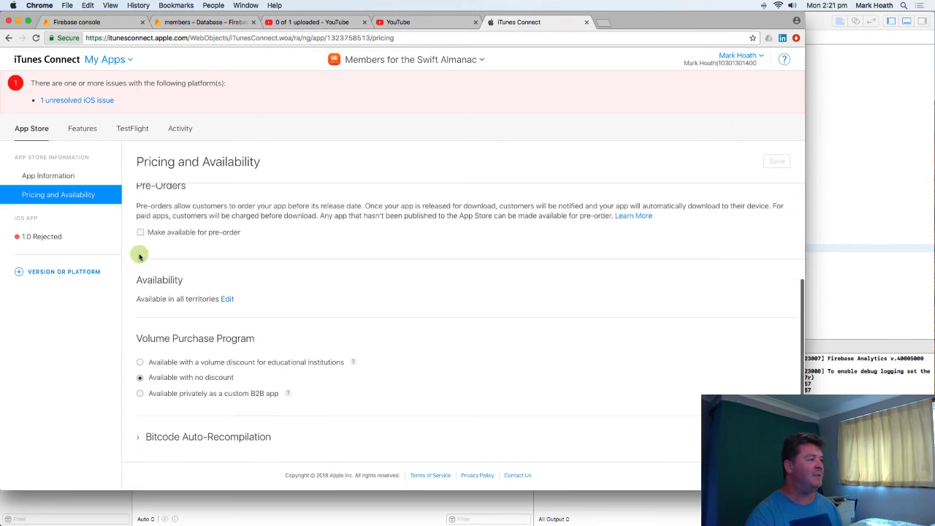
# - Open the rejected iOS App 1.0 version and review its screenshots for the 5.5-inch iPhone and 12.9-inch iPad displays
pyautogui.click(39, 238)
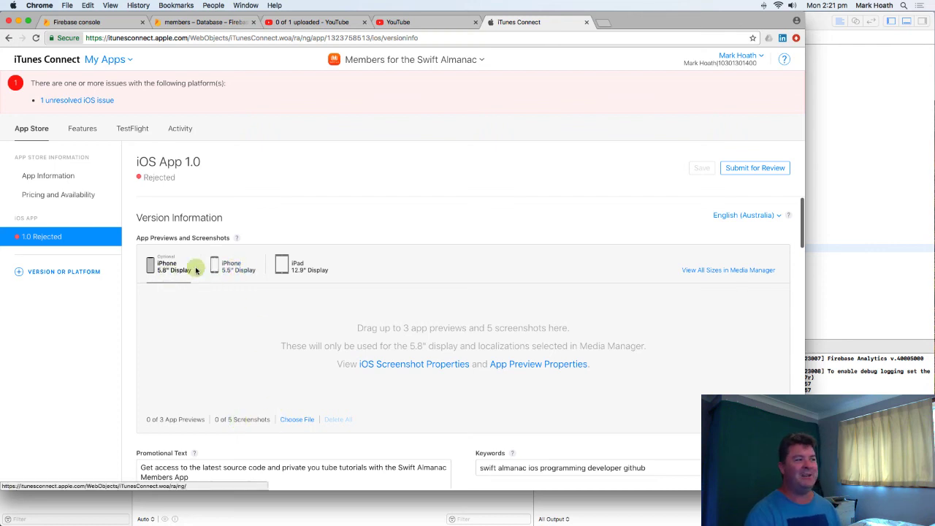
pyautogui.click(235, 269)
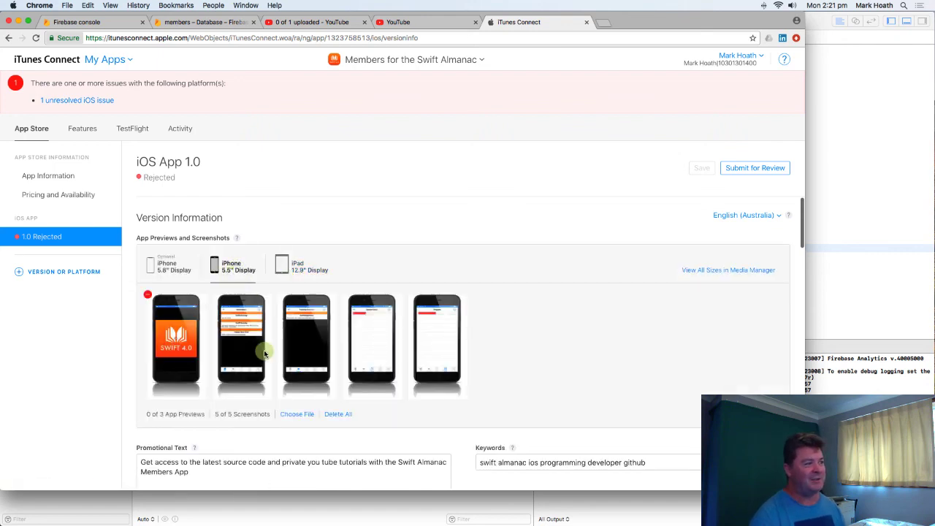
pyautogui.click(301, 269)
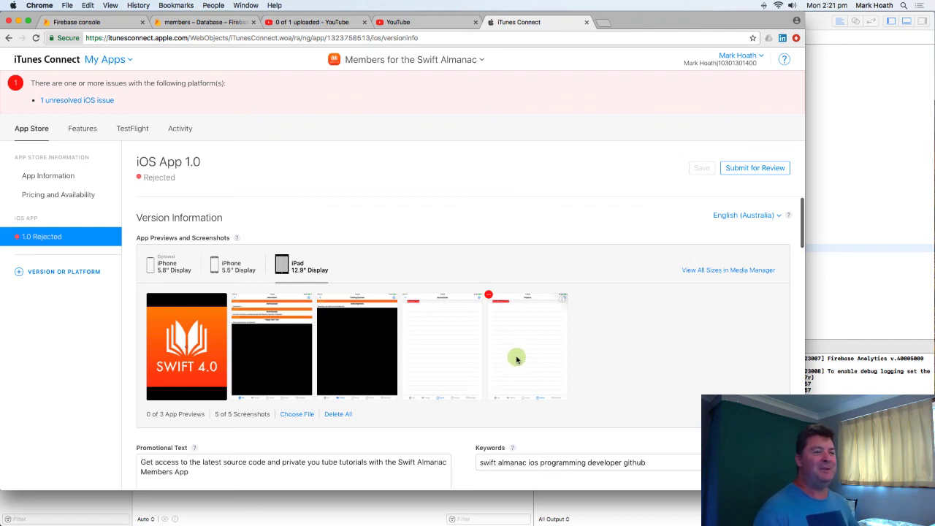
pyautogui.scroll(1, 810, 65)
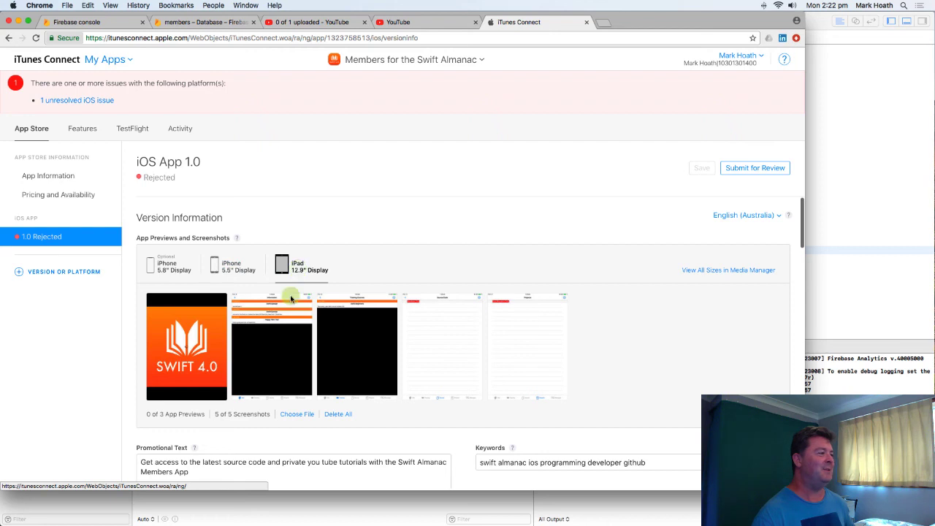
pyautogui.click(226, 271)
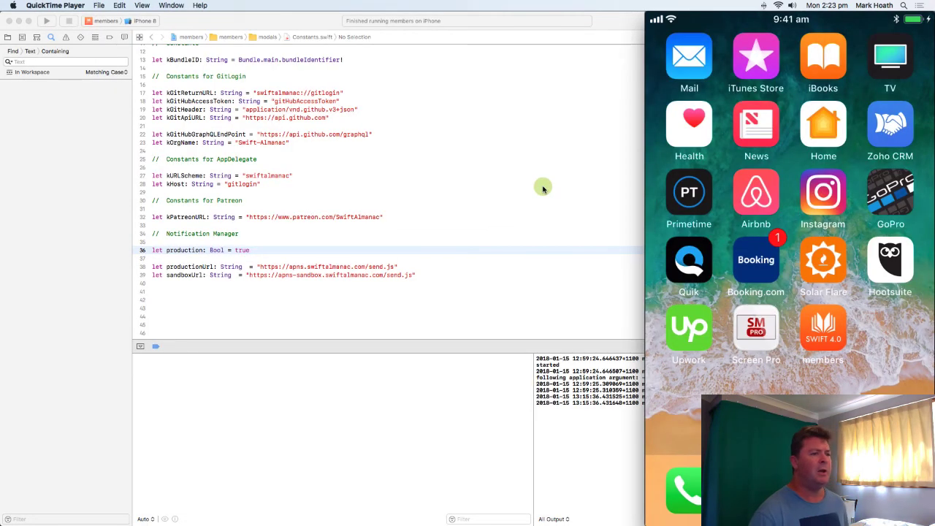
# - Minimize Xcode and bring the mirrored iPhone in QuickTime Player in front of the iTunes Connect page
pyautogui.click(529, 175)
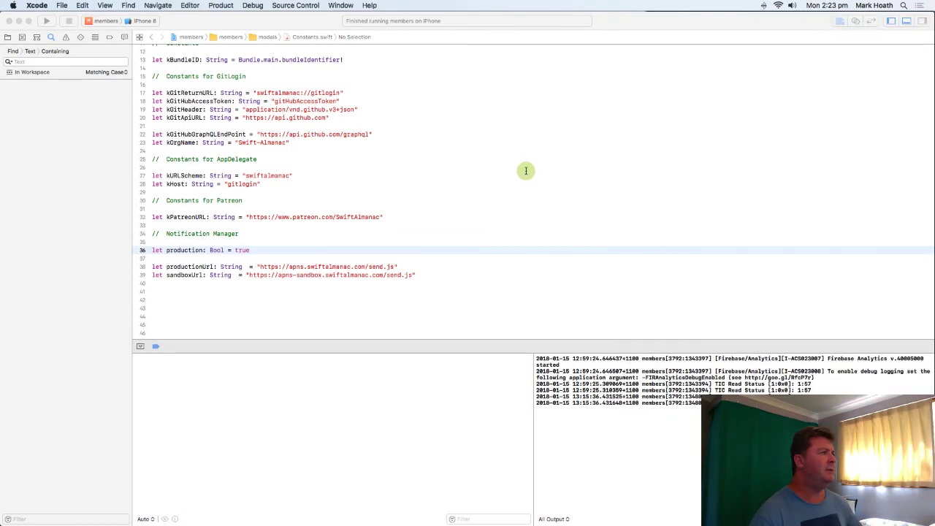
pyautogui.click(18, 23)
pyautogui.click(435, 201)
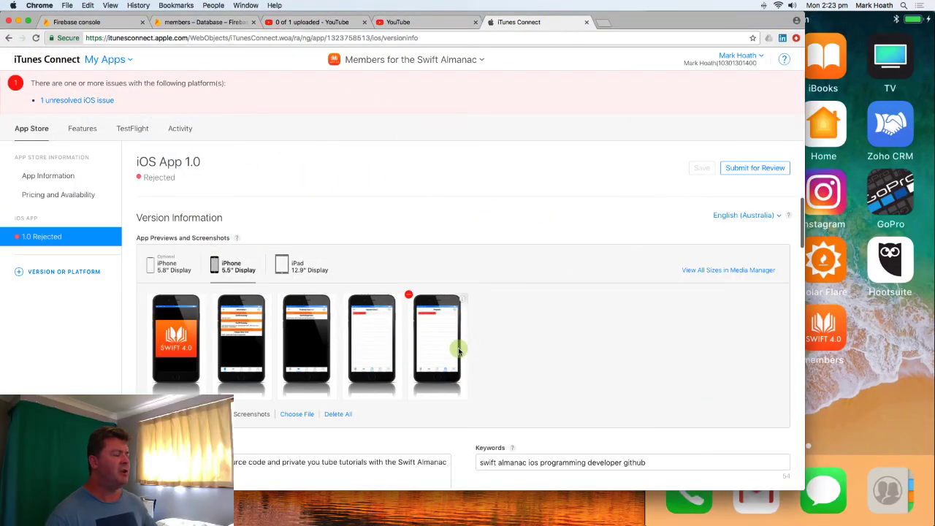
pyautogui.click(889, 388)
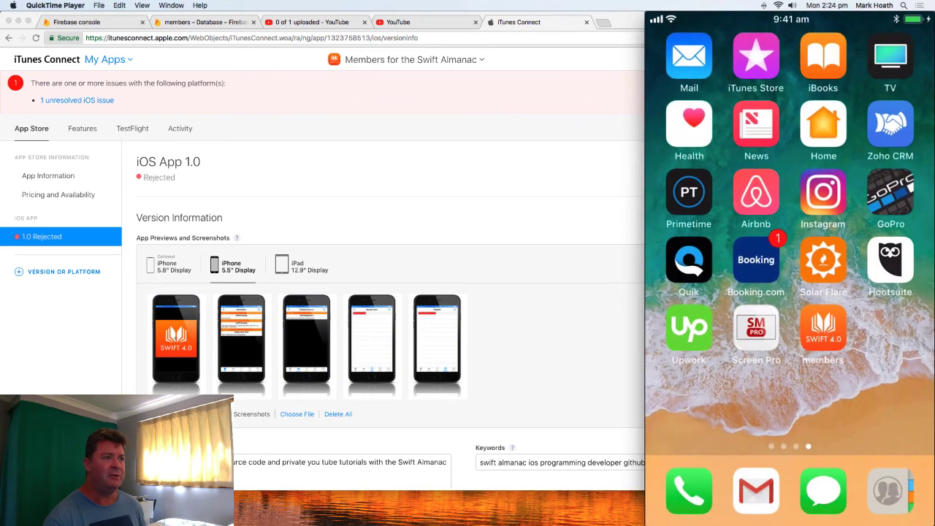
# - Examine the iPhone7 Black framed screenshot on the mirrored iPhone and quit QuickTime Player
pyautogui.moveTo(697, 384)
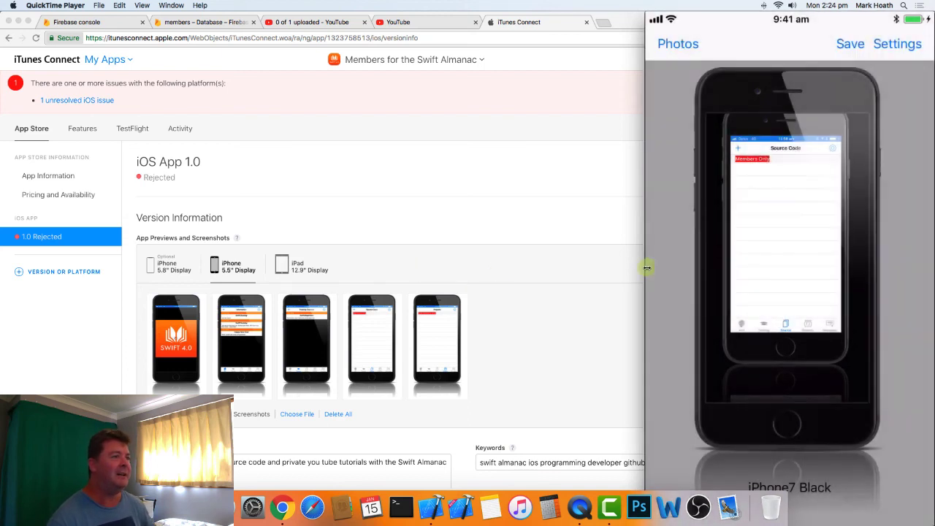
pyautogui.moveTo(757, 240)
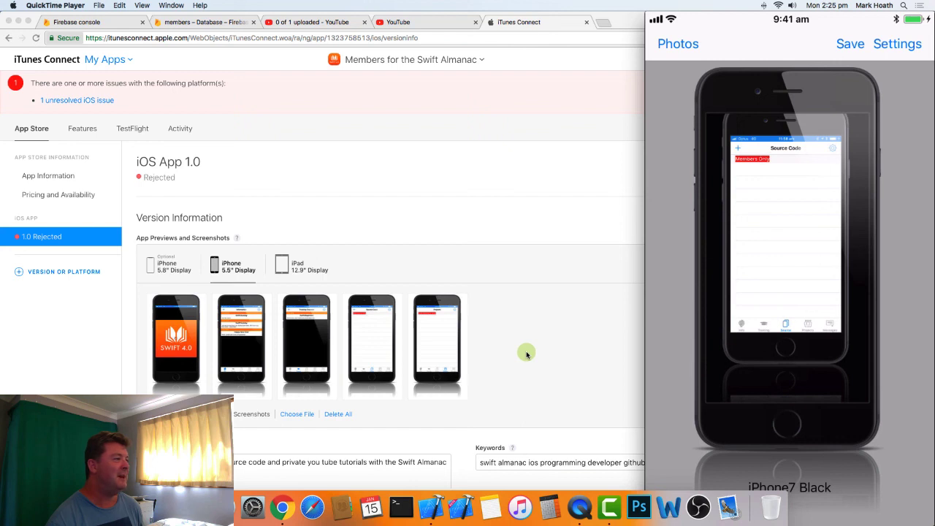
pyautogui.moveTo(803, 42)
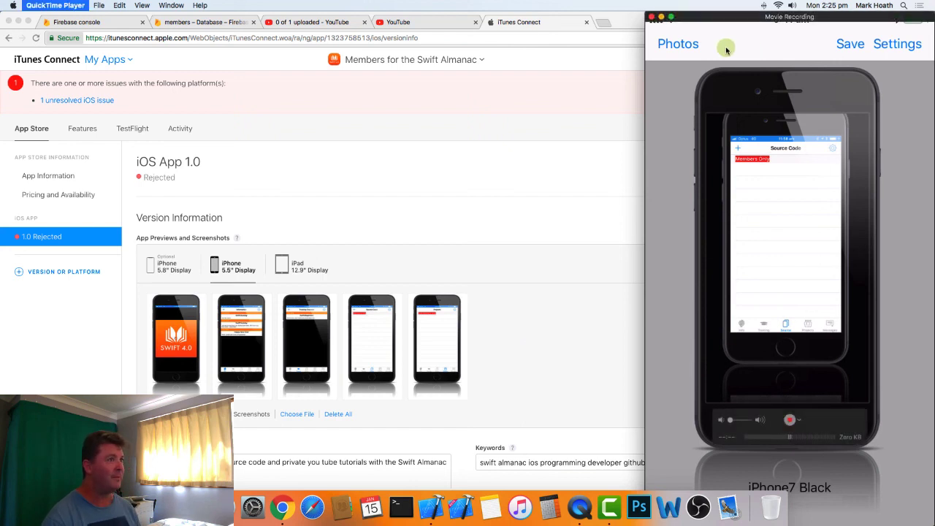
pyautogui.press('super+q')
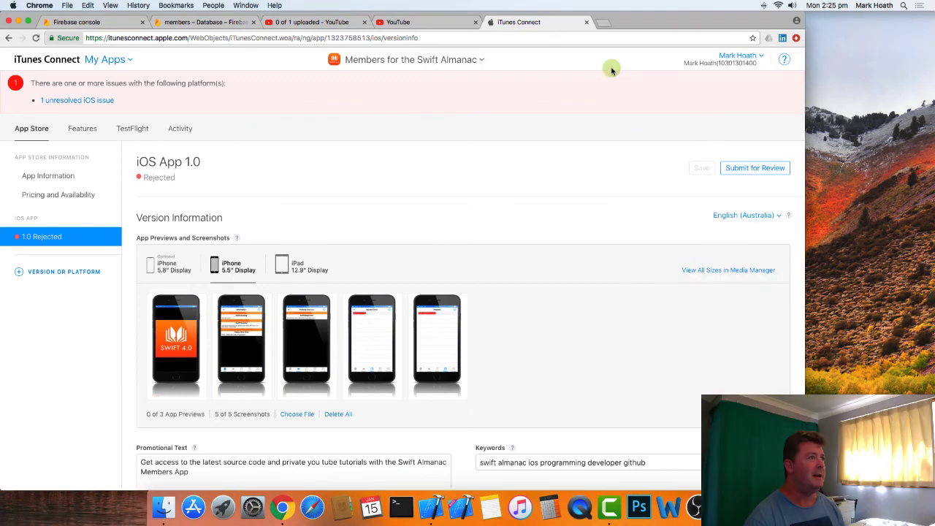
# - Search Google for "apple iphone dimensions for app store" in a new Chrome tab
pyautogui.click(601, 25)
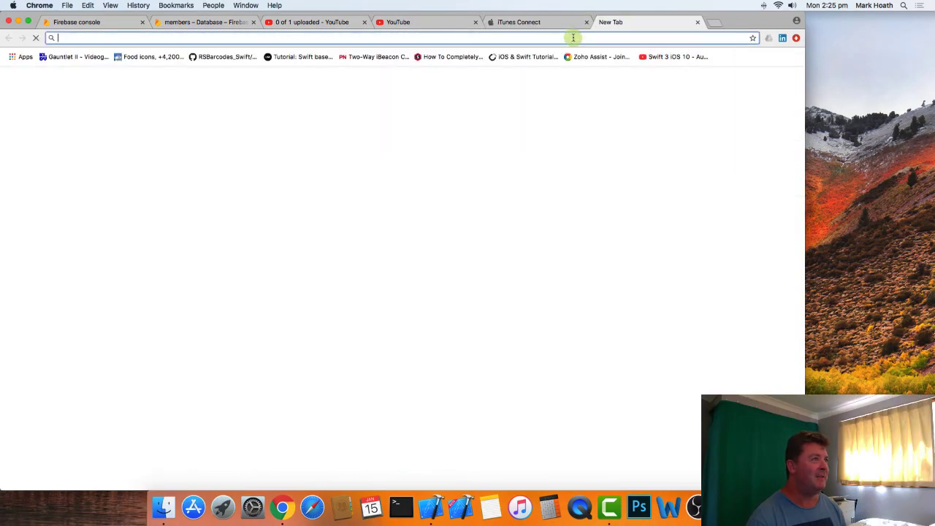
pyautogui.click(526, 22)
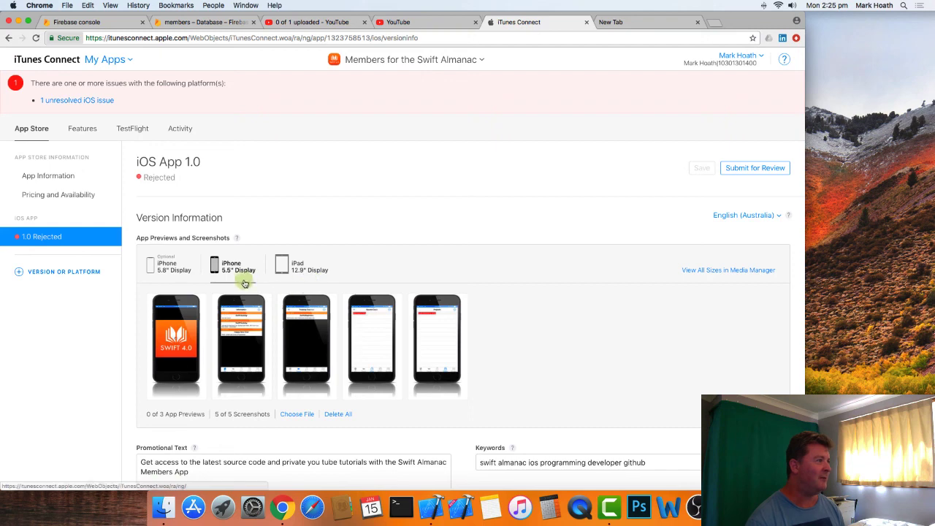
pyautogui.click(653, 21)
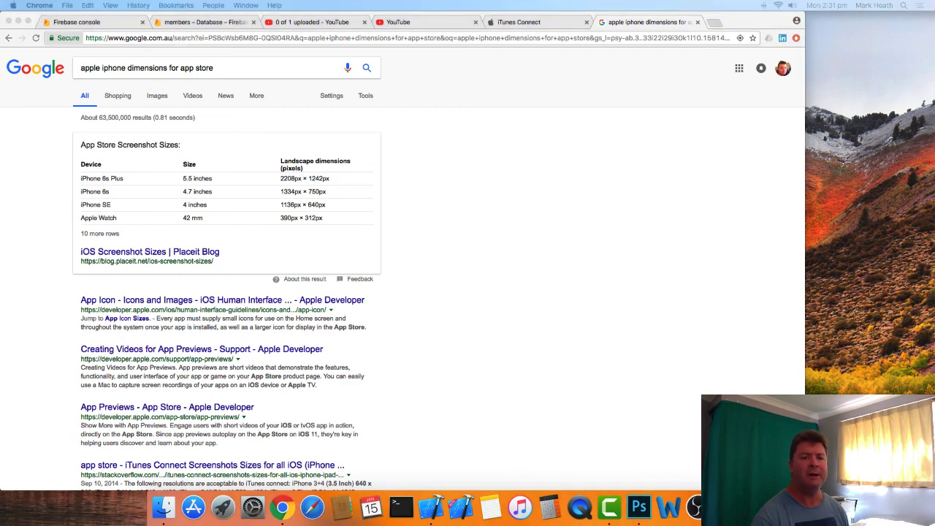
# - Switch to Photoshop and check the pixel dimensions of the framed screenshot IMG_0101.png without resizing it
pyautogui.moveTo(934, 4); pyautogui.dragTo(489, 5)
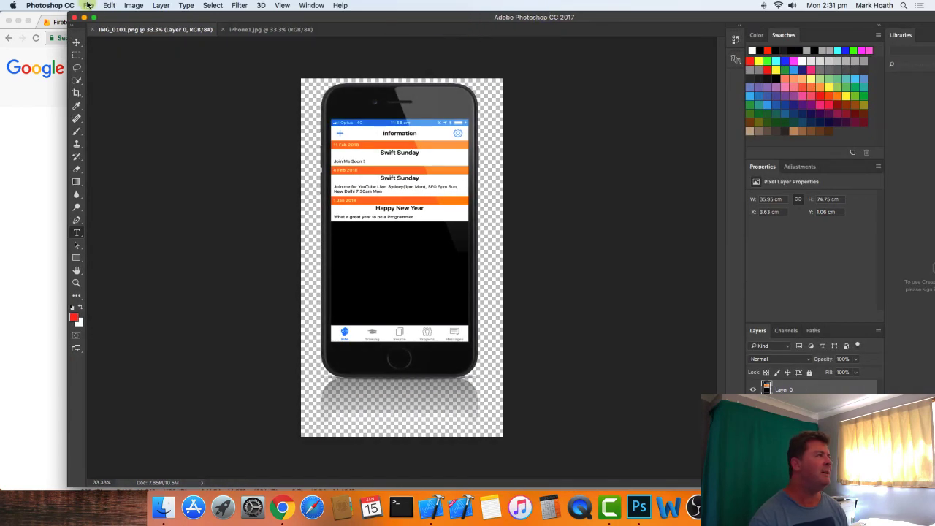
pyautogui.click(134, 3)
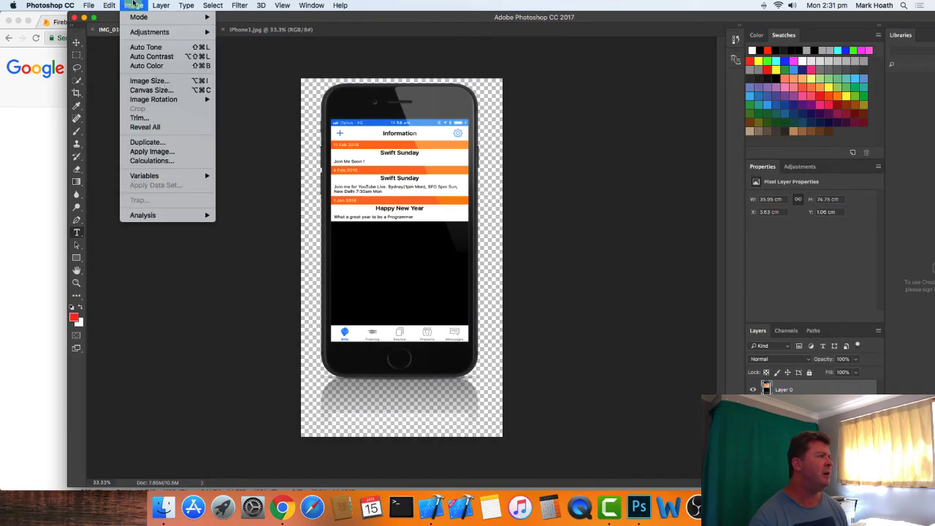
pyautogui.click(140, 82)
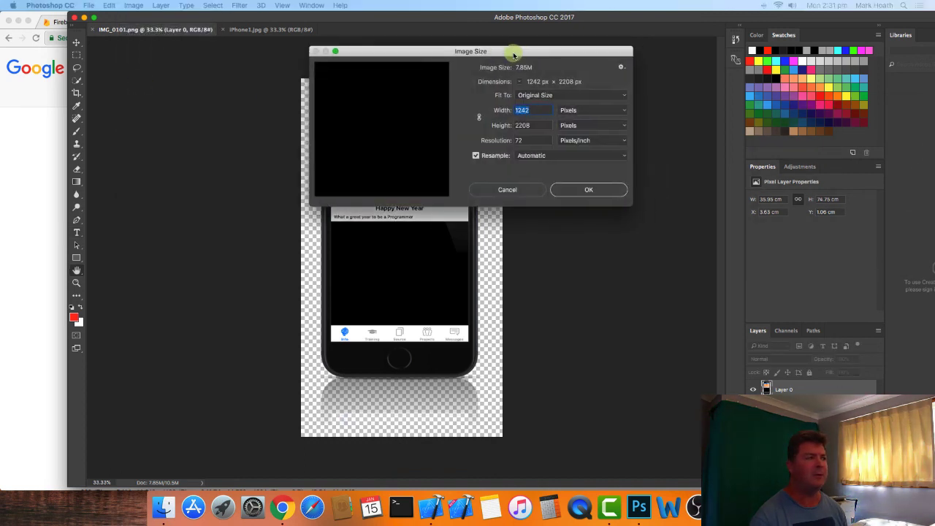
pyautogui.moveTo(513, 55); pyautogui.dragTo(610, 62)
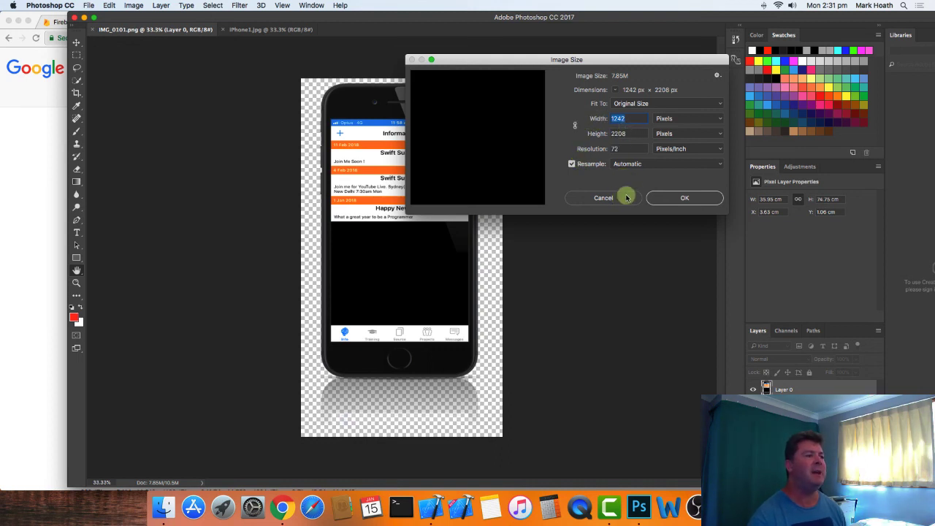
pyautogui.click(603, 198)
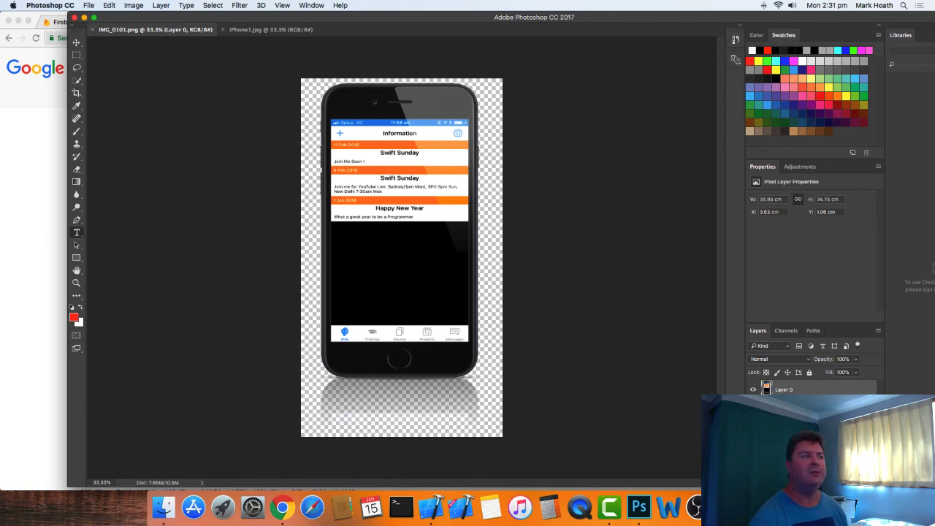
# - Look at the Save As format options for IMG_0101.png, cancel saving and close the Photoshop window
pyautogui.click(89, 5)
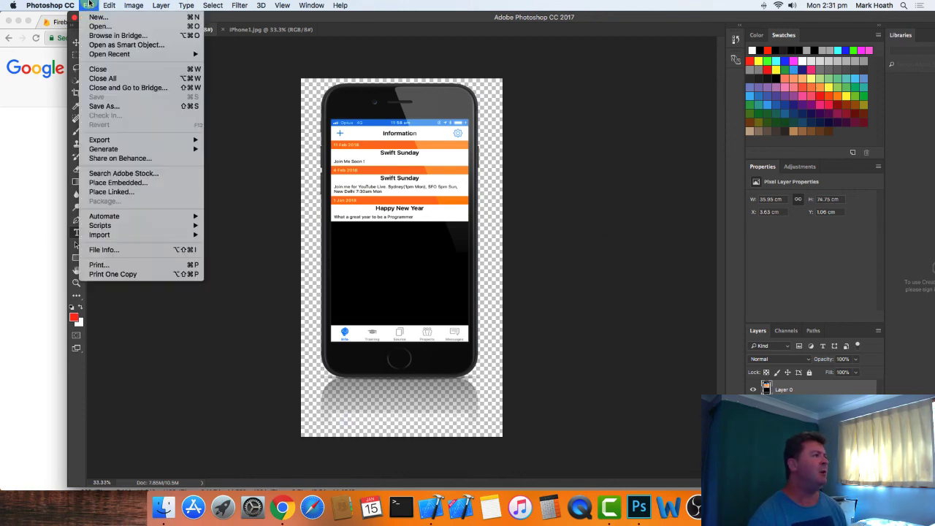
pyautogui.click(126, 108)
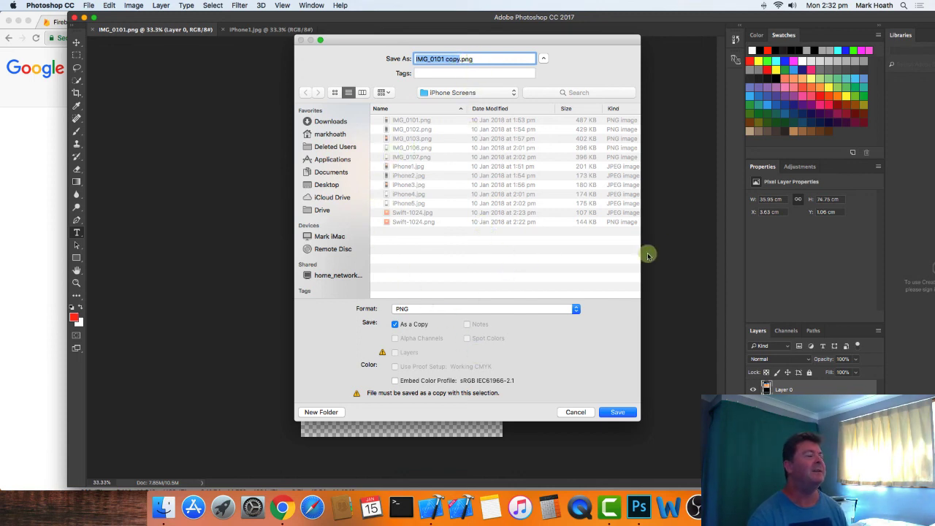
pyautogui.click(577, 413)
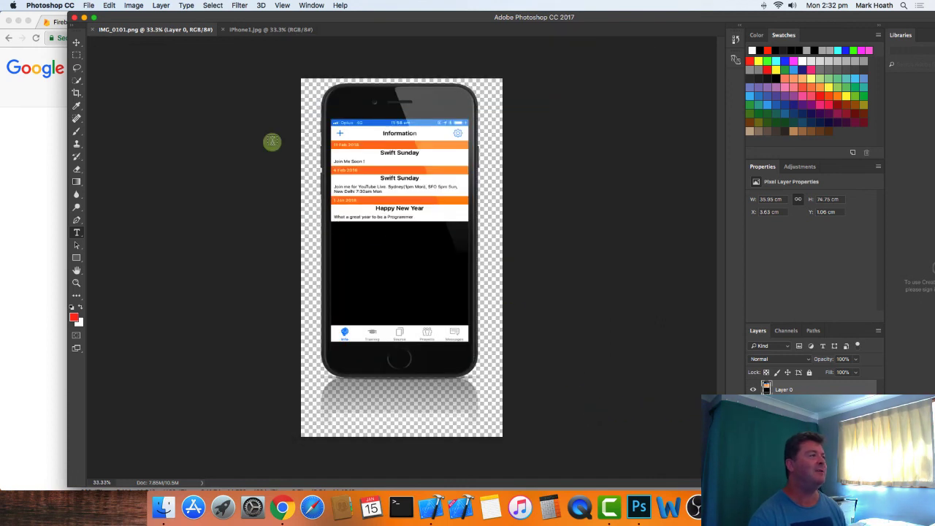
pyautogui.click(76, 17)
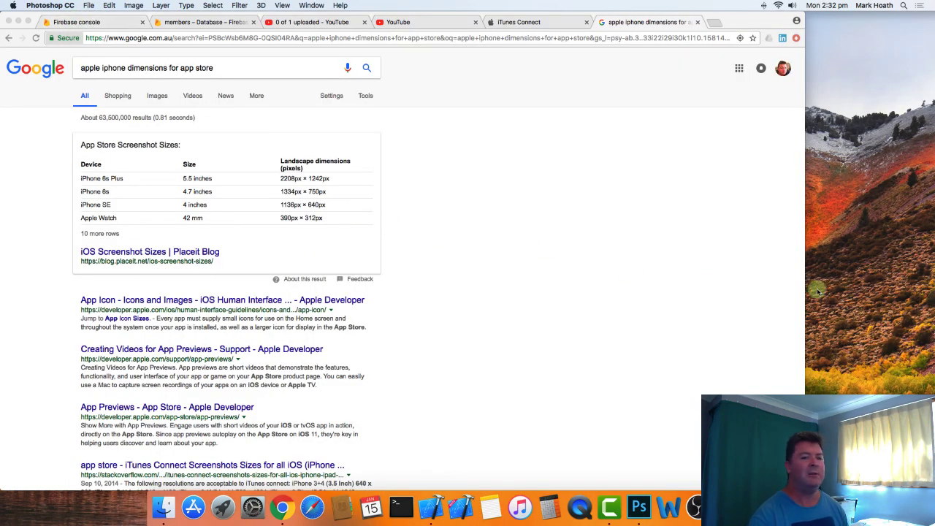
# - Close the Google results and look through the iPhone and iPad screenshot sizes in iTunes Connect's Media Manager
pyautogui.click(696, 21)
pyautogui.scroll(-3, 137, 341)
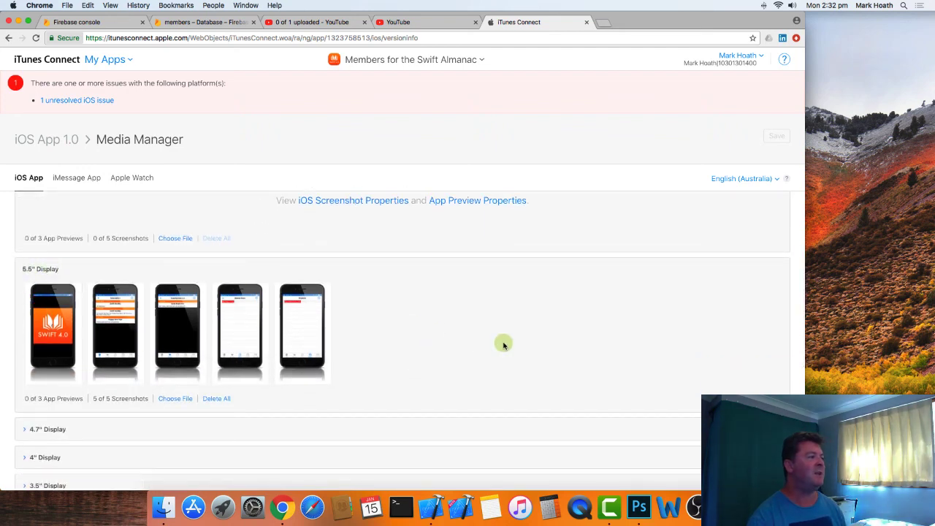
pyautogui.scroll(-7, 503, 344)
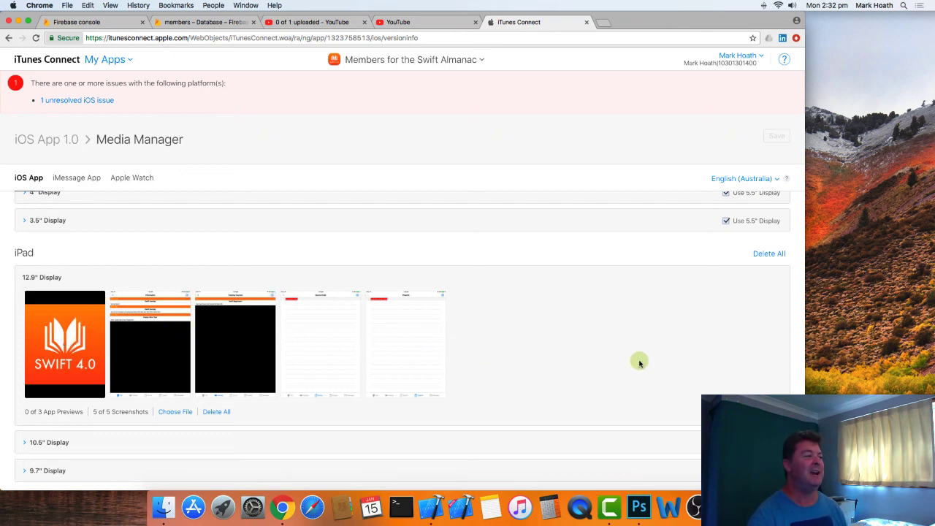
pyautogui.scroll(-1, 640, 363)
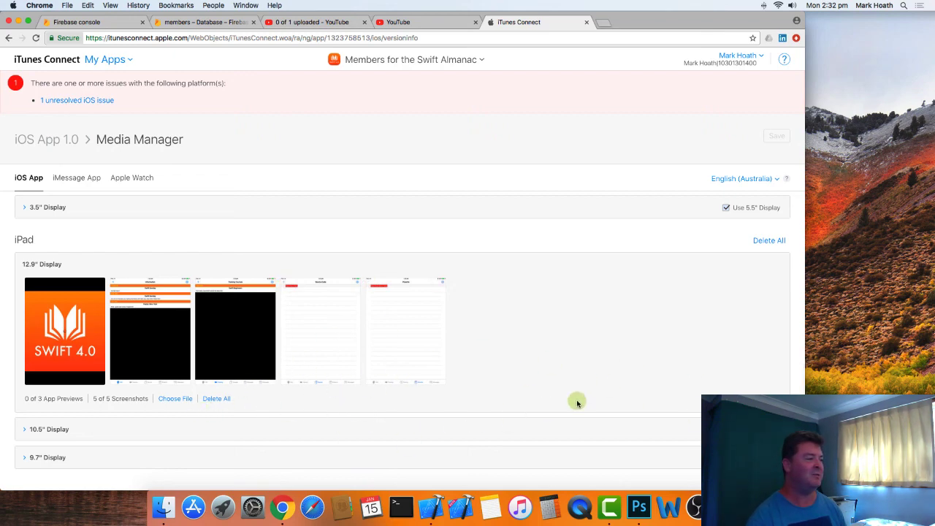
pyautogui.scroll(10, 655, 333)
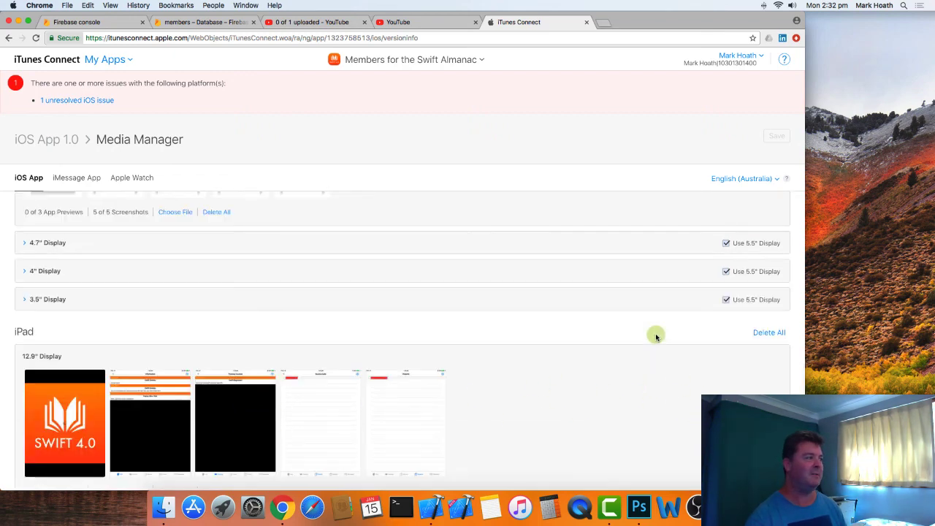
# - Return from Media Manager to the iOS App 1.0 version page and review its promotional text, keywords, URLs and description
pyautogui.click(50, 138)
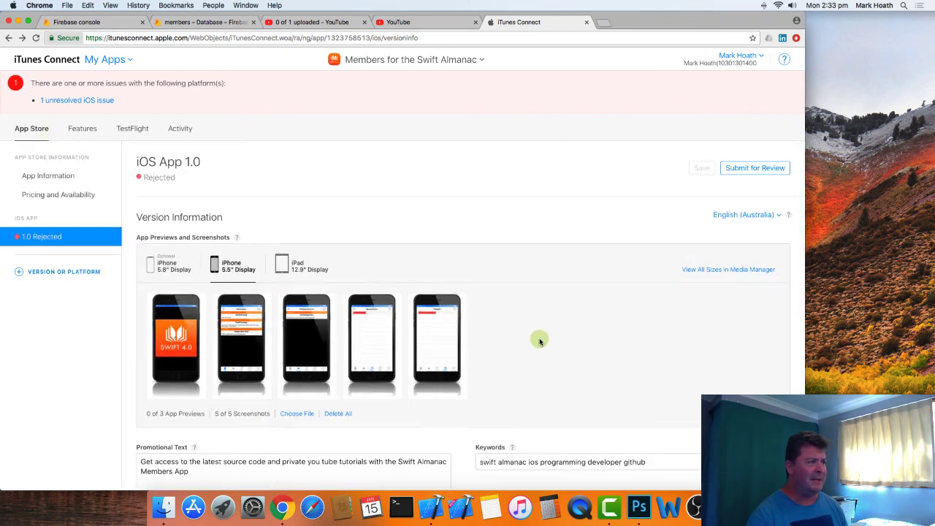
pyautogui.scroll(-4, 538, 339)
pyautogui.scroll(-2, 538, 339)
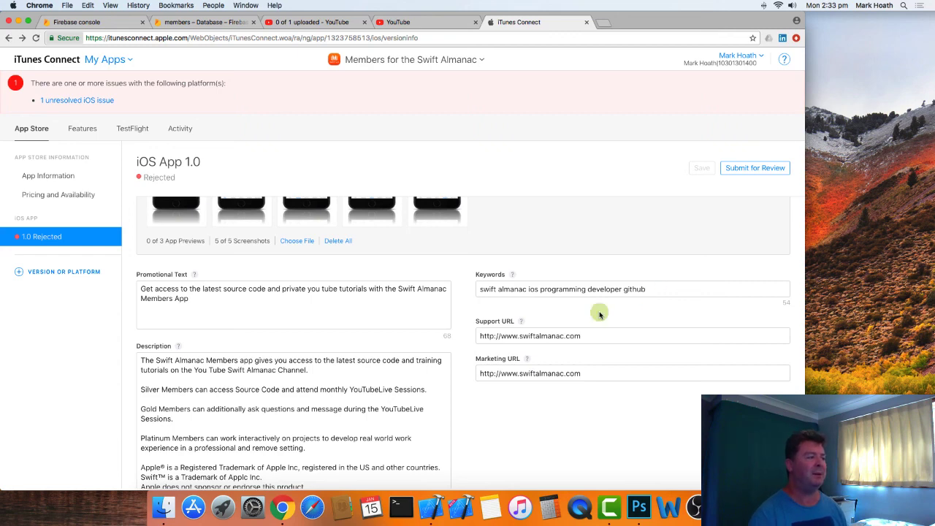
pyautogui.scroll(-2, 407, 339)
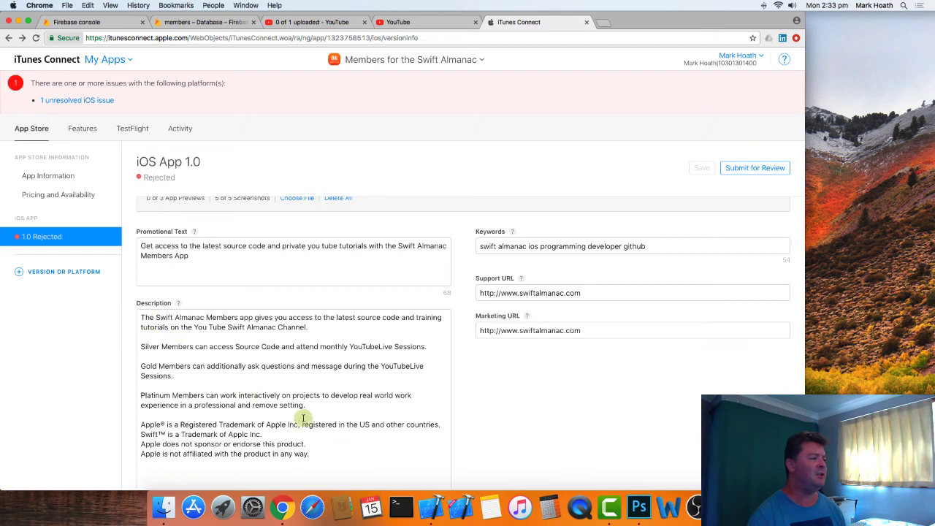
pyautogui.scroll(-1, 366, 418)
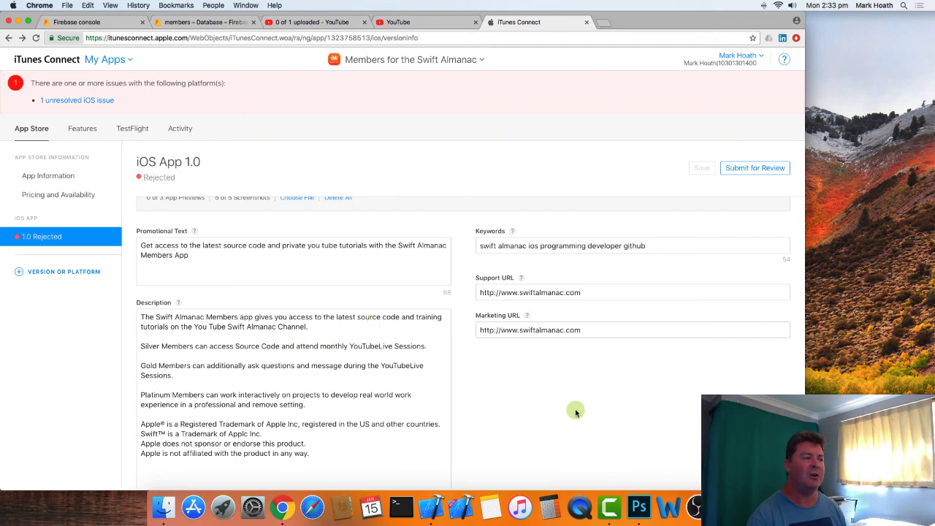
pyautogui.scroll(-3, 577, 414)
pyautogui.scroll(1, 577, 415)
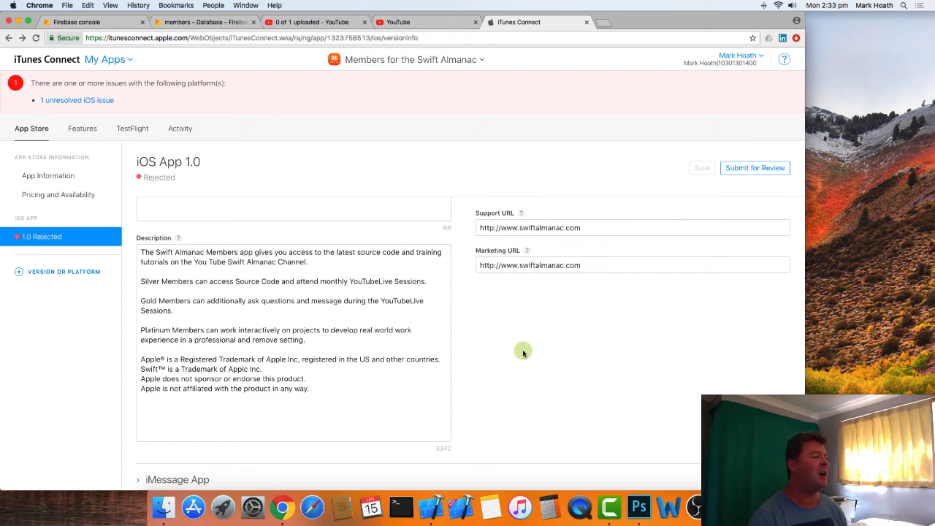
pyautogui.scroll(-4, 524, 352)
pyautogui.scroll(-1, 522, 350)
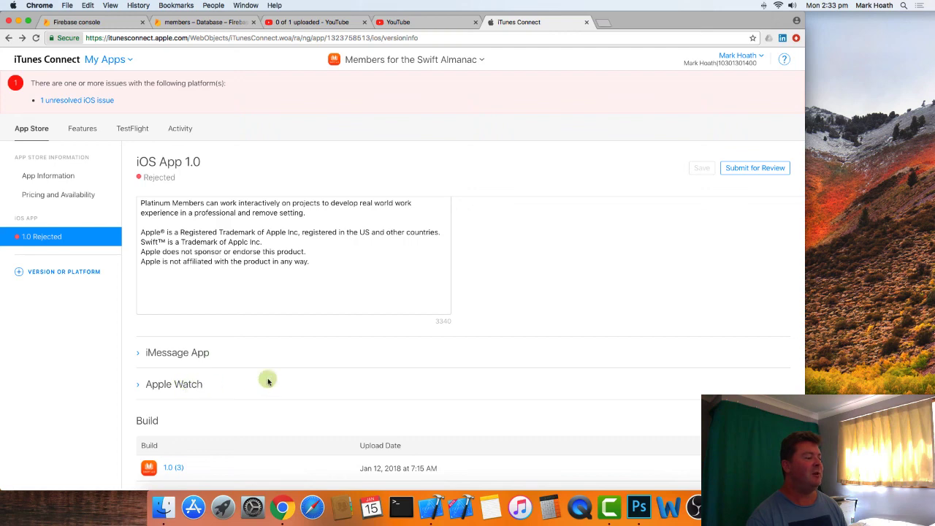
# - Remove build 1.0 (3) from the Build section of the iOS App 1.0 version
pyautogui.scroll(-3, 283, 377)
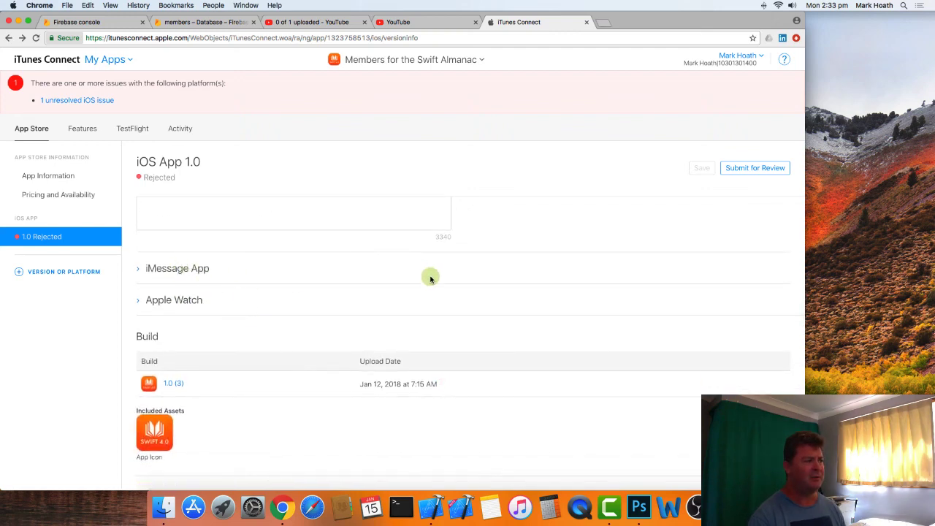
pyautogui.moveTo(433, 403)
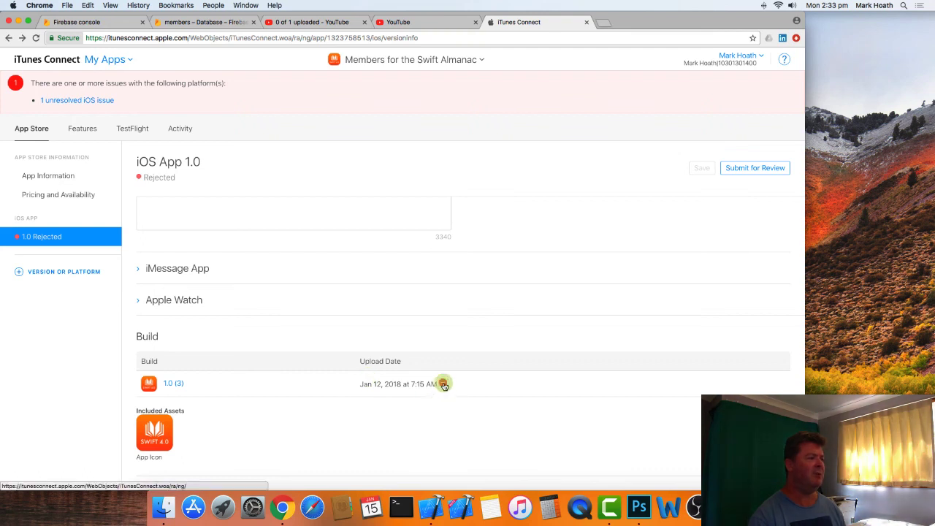
pyautogui.click(443, 385)
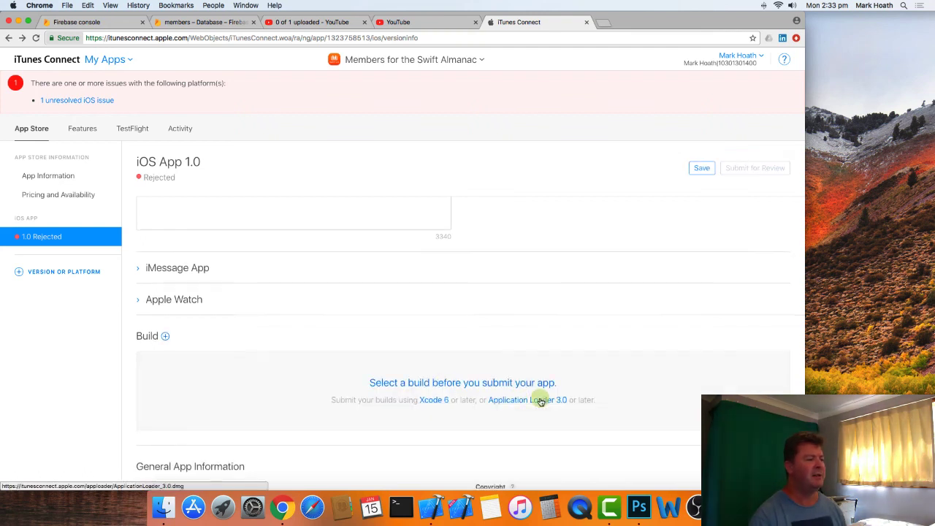
# - Upload Swift-1024.jpg from the Part 10 project's iPhone Screens folder as the App Store icon
pyautogui.scroll(-2, 468, 365)
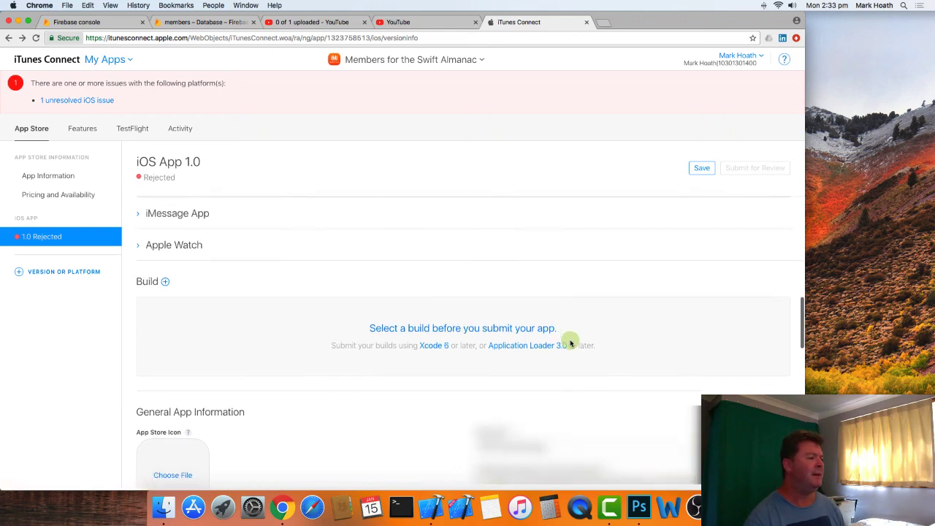
pyautogui.scroll(-4, 570, 340)
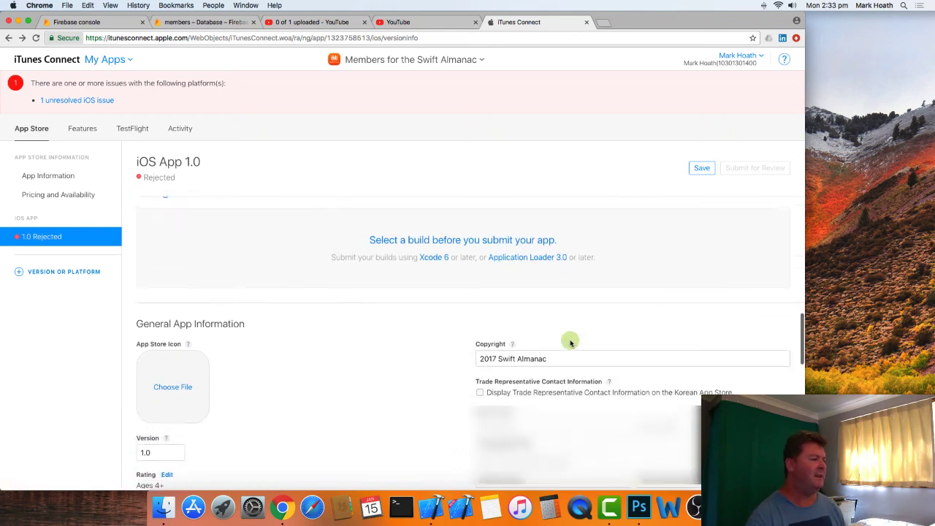
pyautogui.click(171, 378)
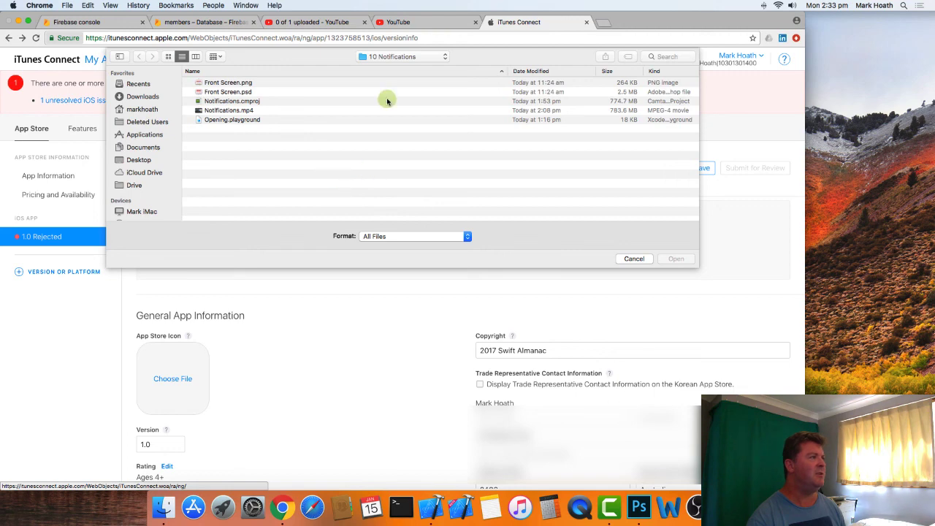
pyautogui.click(380, 57)
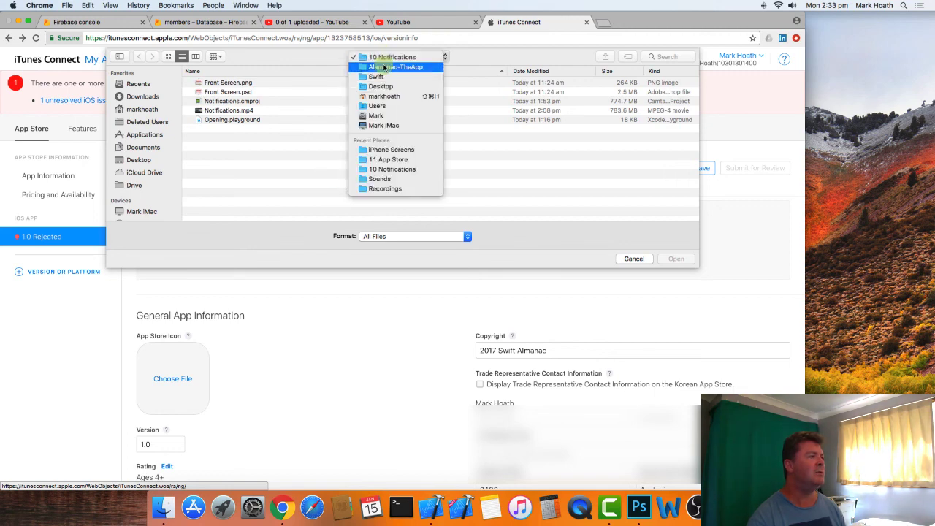
pyautogui.click(383, 67)
pyautogui.doubleClick(224, 193)
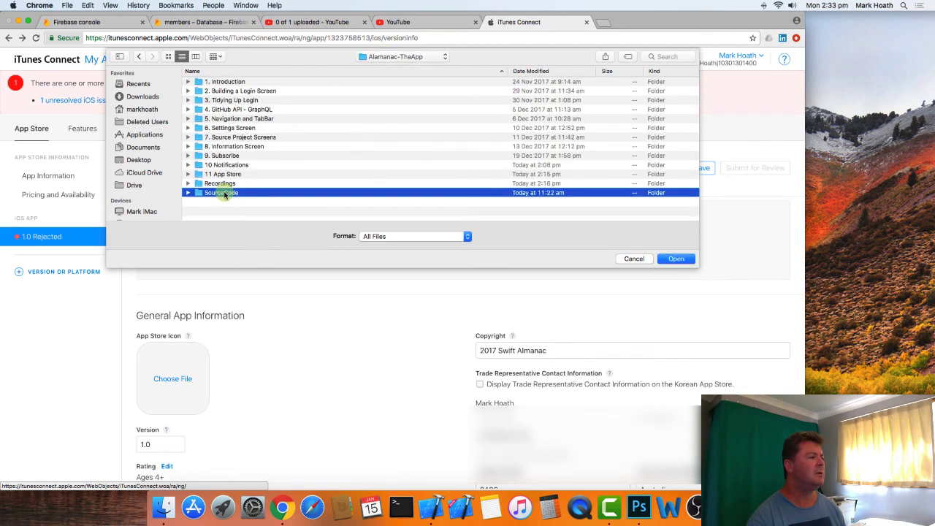
pyautogui.doubleClick(220, 147)
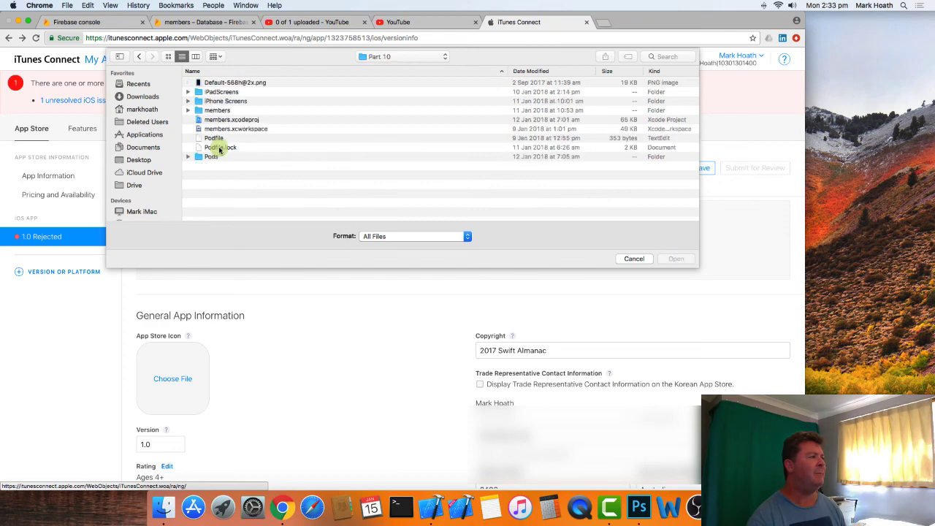
pyautogui.doubleClick(231, 103)
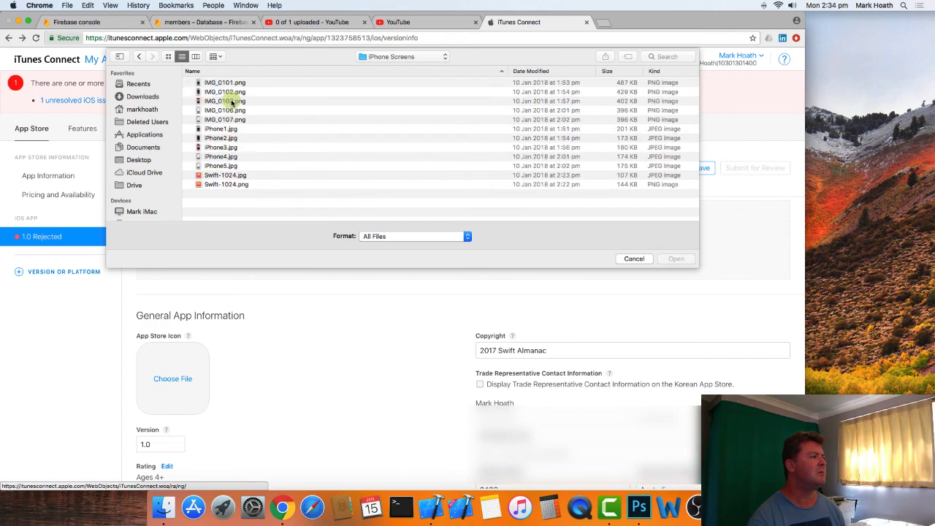
pyautogui.click(235, 176)
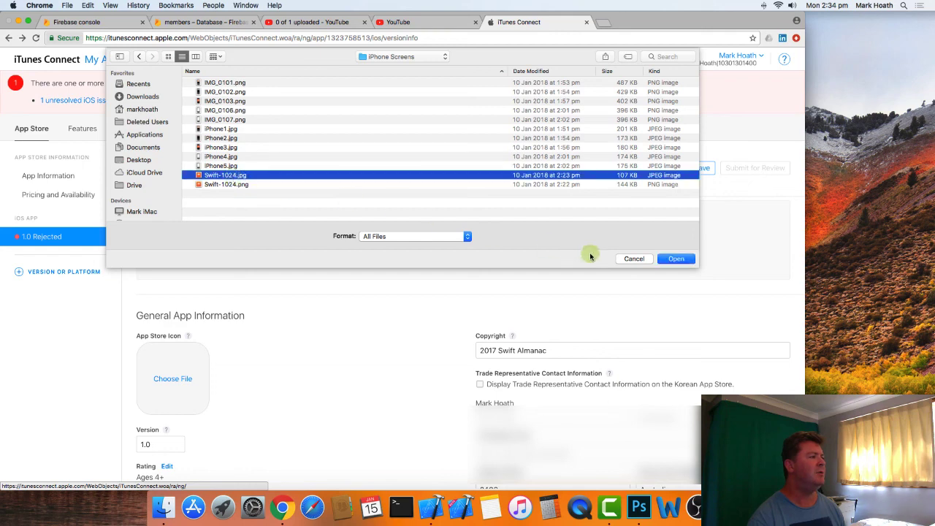
pyautogui.click(673, 260)
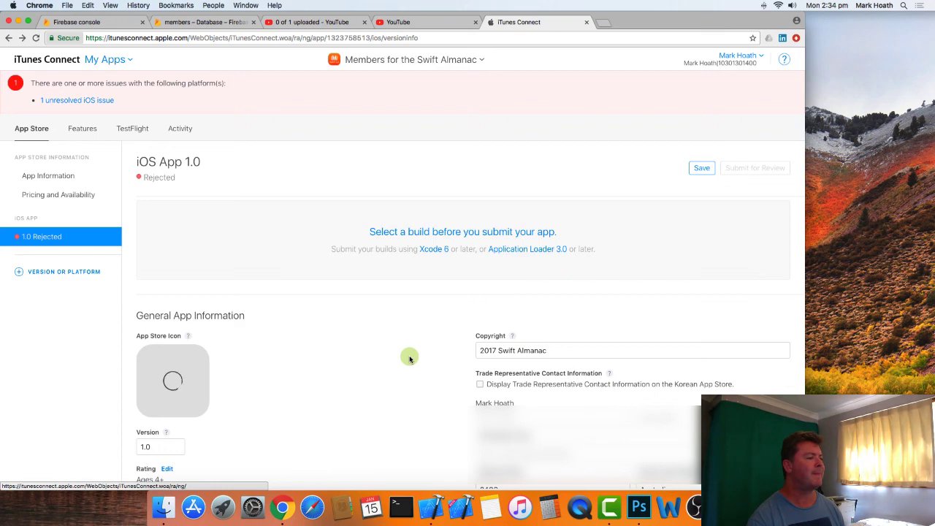
# - Review the version number, rating, Game Center setting and the App Review sign-in credentials and notes
pyautogui.scroll(-3, 409, 358)
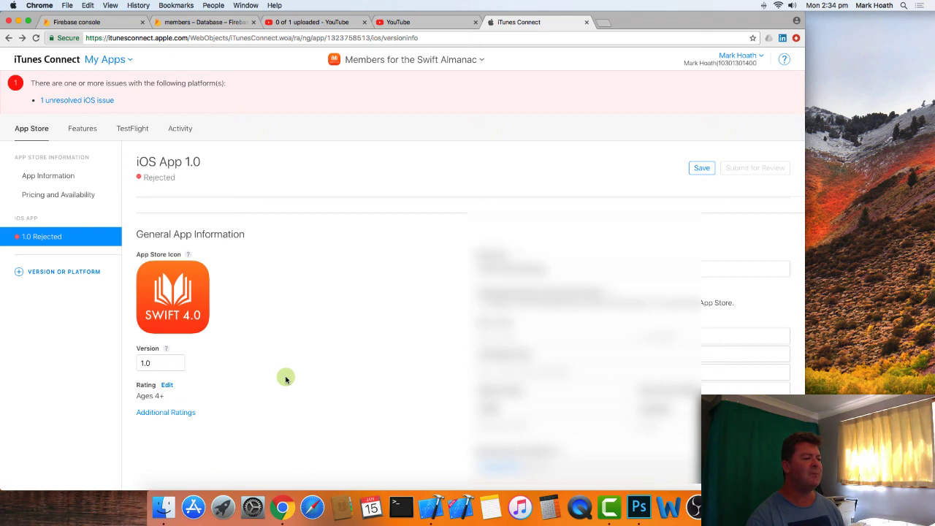
pyautogui.scroll(-5, 286, 378)
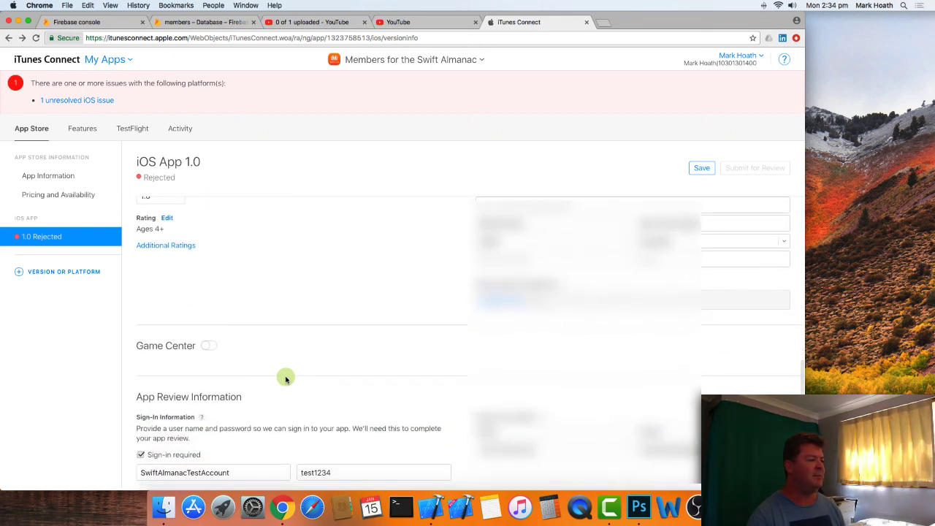
pyautogui.scroll(-4, 285, 379)
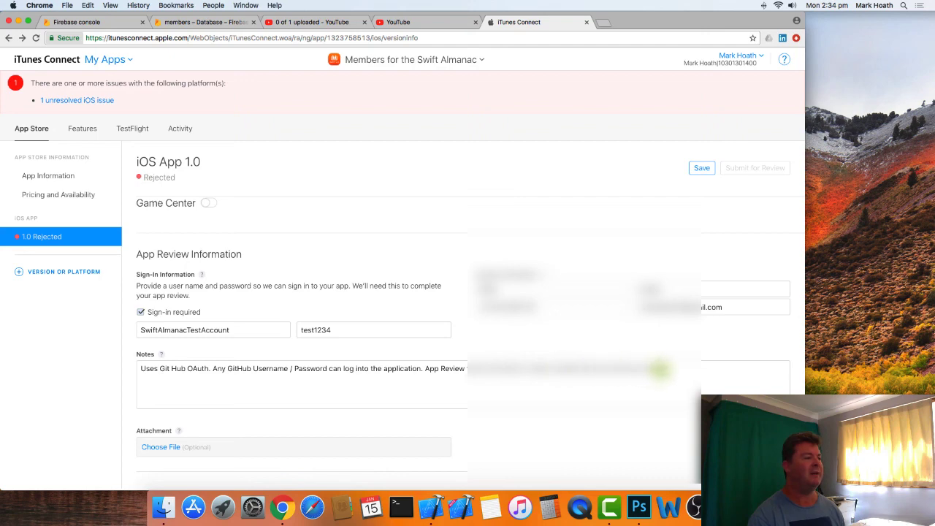
pyautogui.click(146, 329)
pyautogui.doubleClick(175, 329)
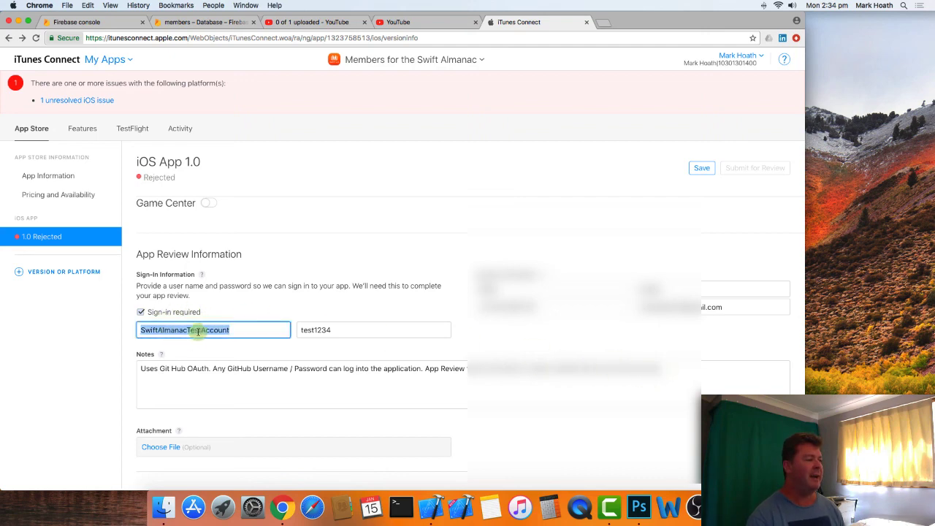
pyautogui.doubleClick(311, 329)
pyautogui.scroll(-1, 443, 387)
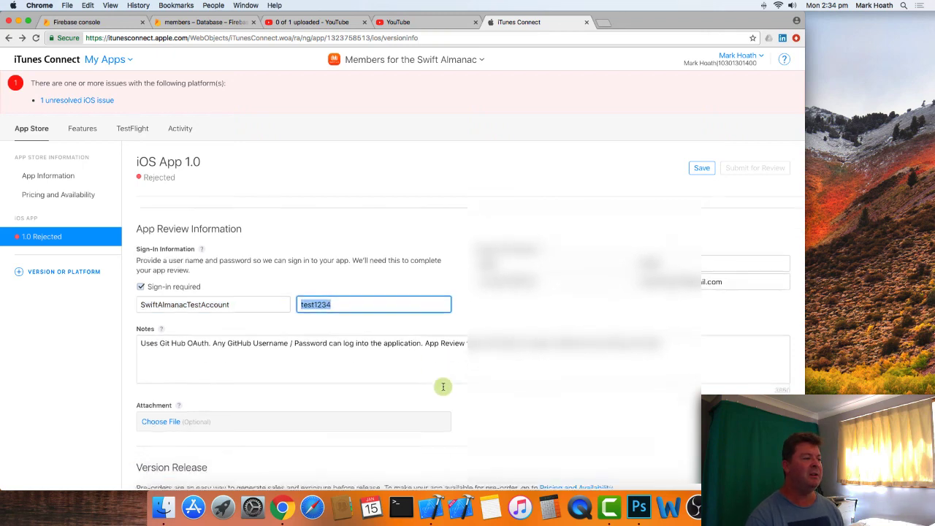
pyautogui.scroll(-2, 442, 387)
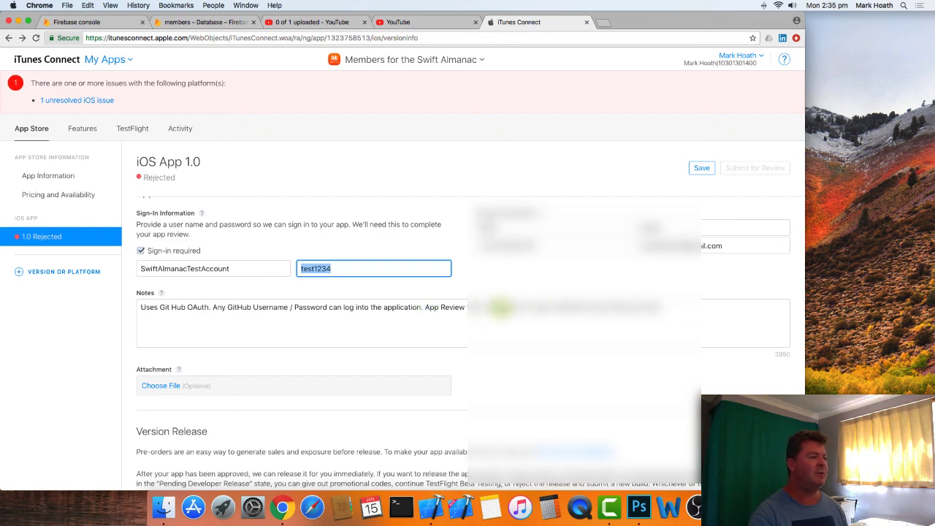
# - Rewrite the end of the App Review notes to refer reviewers to the account details above for login
pyautogui.moveTo(524, 307); pyautogui.dragTo(737, 311)
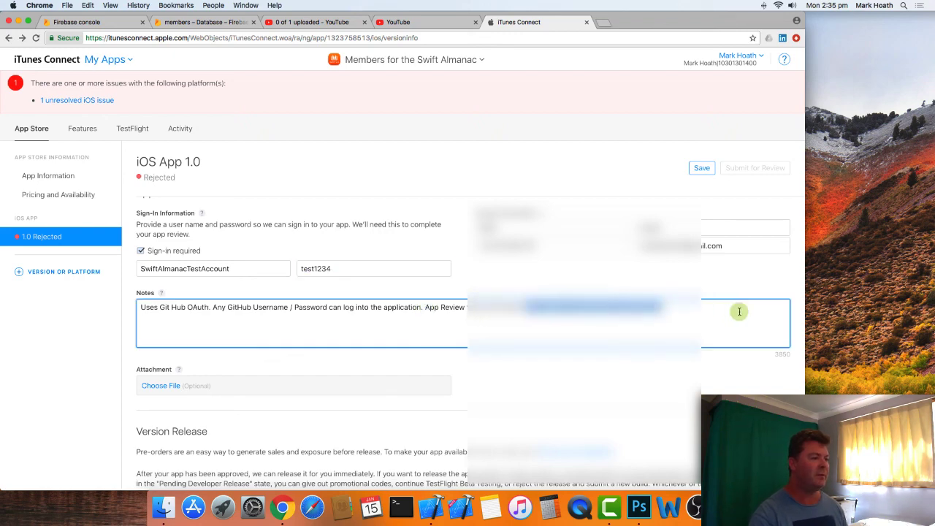
pyautogui.write('th')
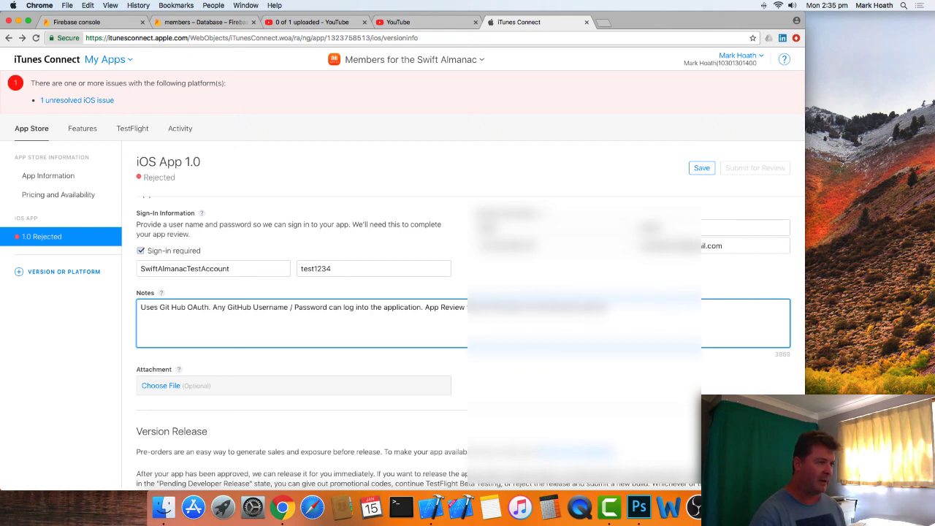
pyautogui.write(' above')
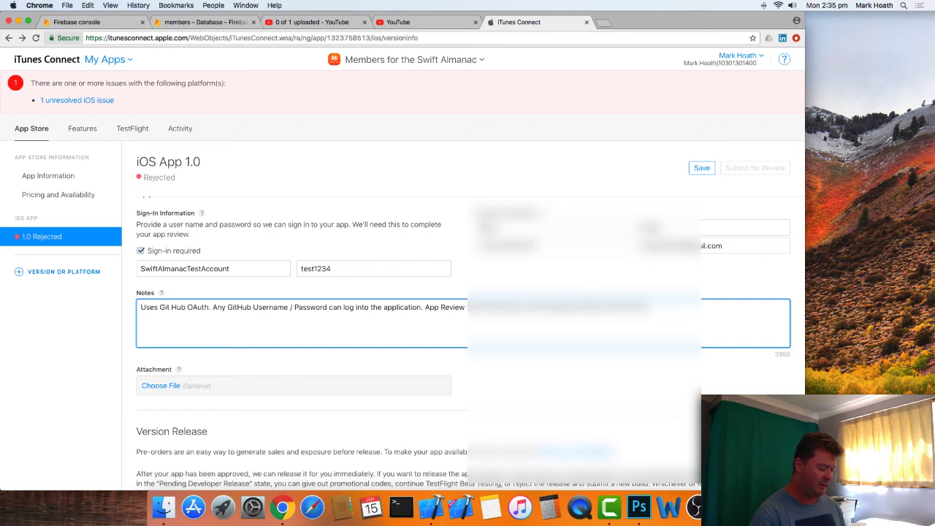
pyautogui.write(' for login')
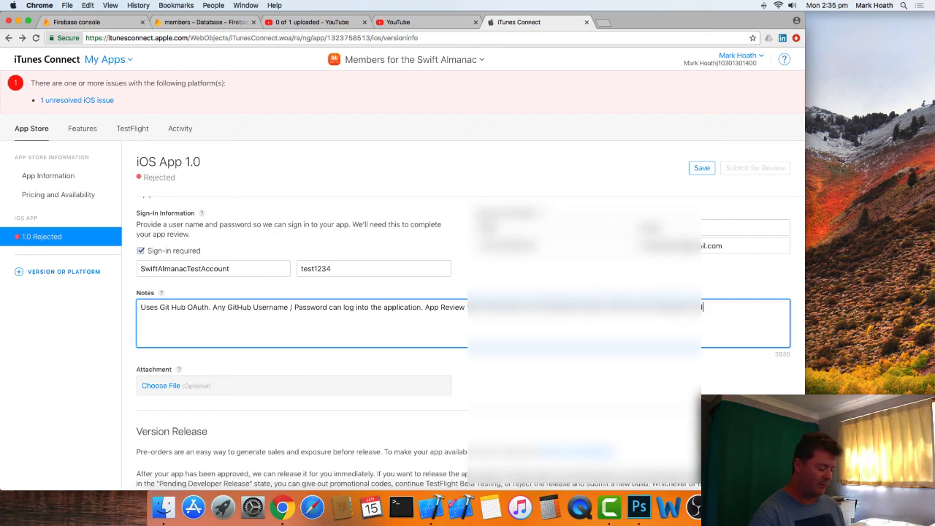
pyautogui.write('s.')
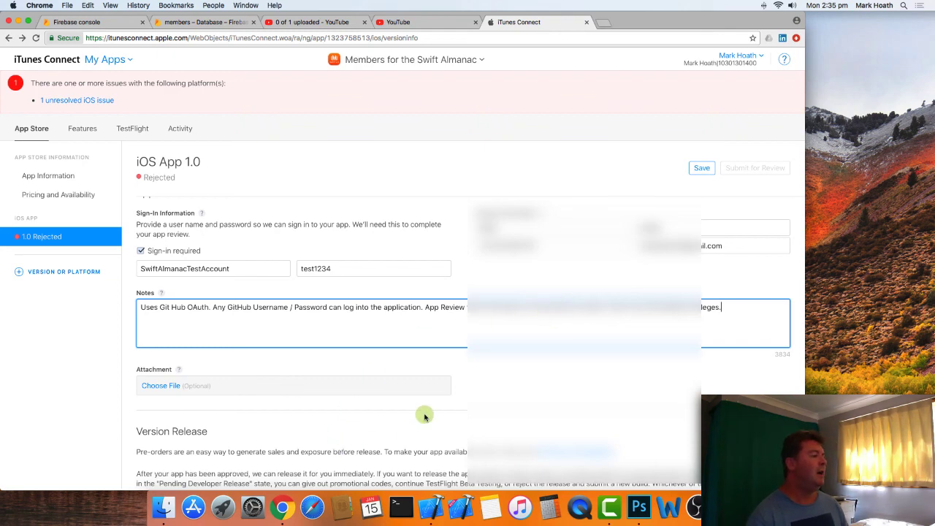
# - Check the Version Release options and save the version's changes when prompted on leaving for the Resolution Center
pyautogui.scroll(-1, 424, 416)
pyautogui.scroll(-1, 425, 416)
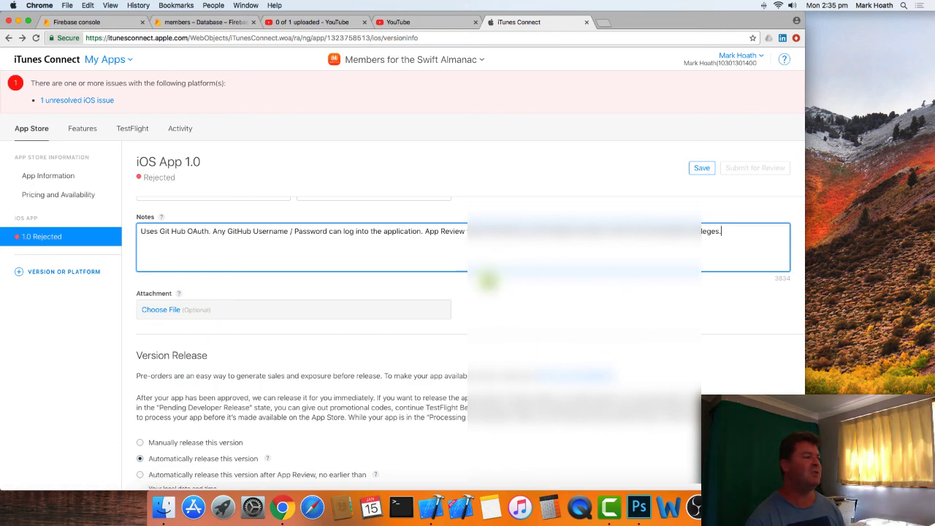
pyautogui.scroll(-2, 500, 298)
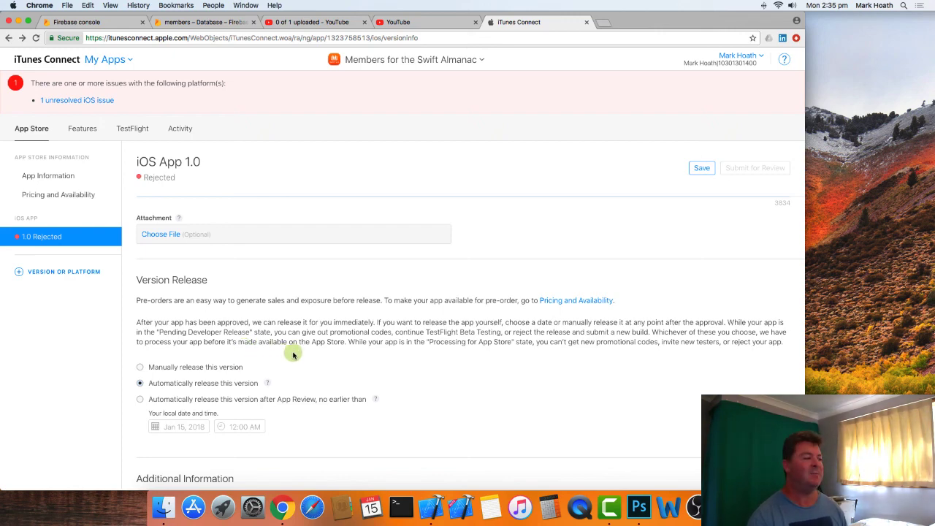
pyautogui.scroll(-2, 313, 358)
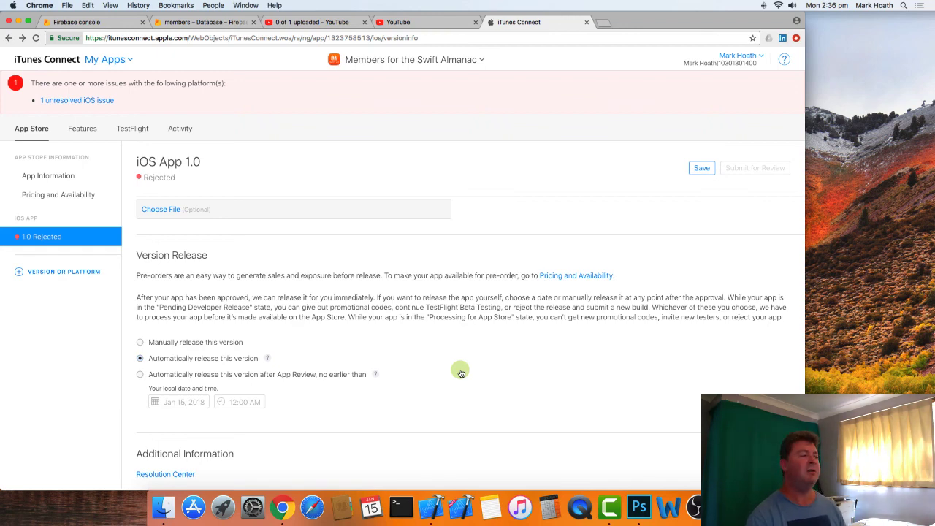
pyautogui.scroll(-2, 460, 372)
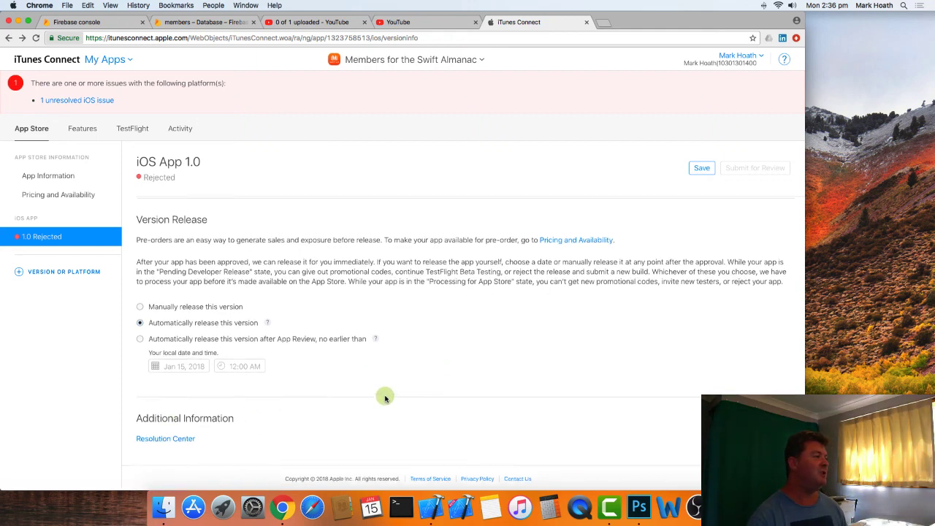
pyautogui.click(162, 436)
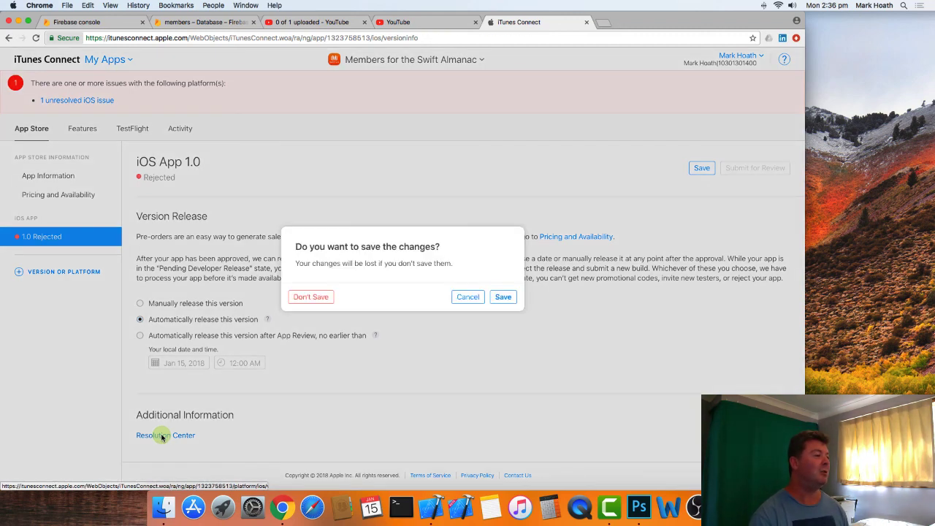
pyautogui.click(503, 298)
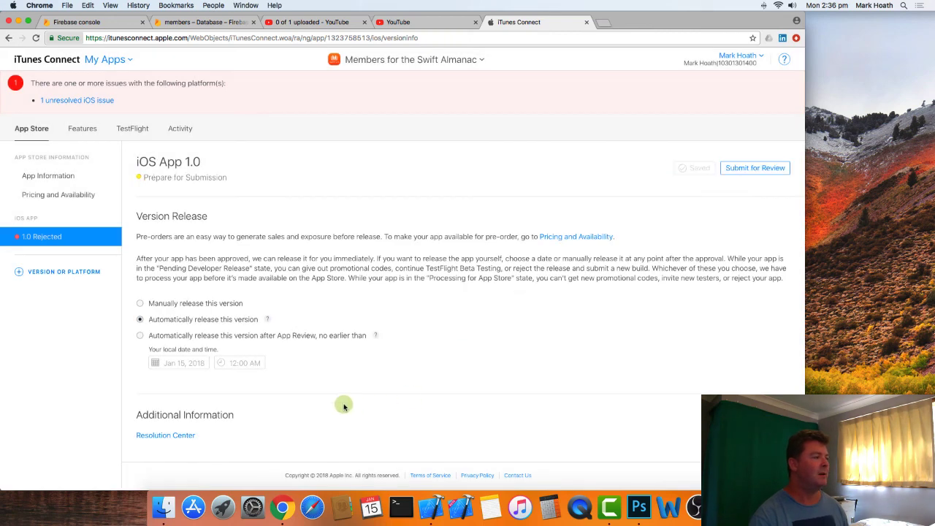
# - Open the Resolution Center and read the crash and design guideline sections of the Jan 11 binary rejection message
pyautogui.scroll(3, 278, 402)
pyautogui.scroll(-5, 280, 405)
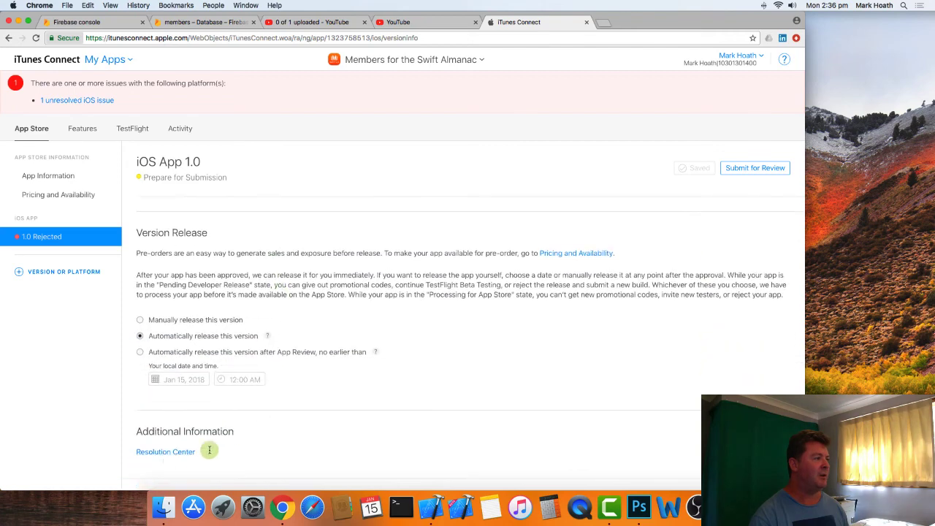
pyautogui.click(166, 452)
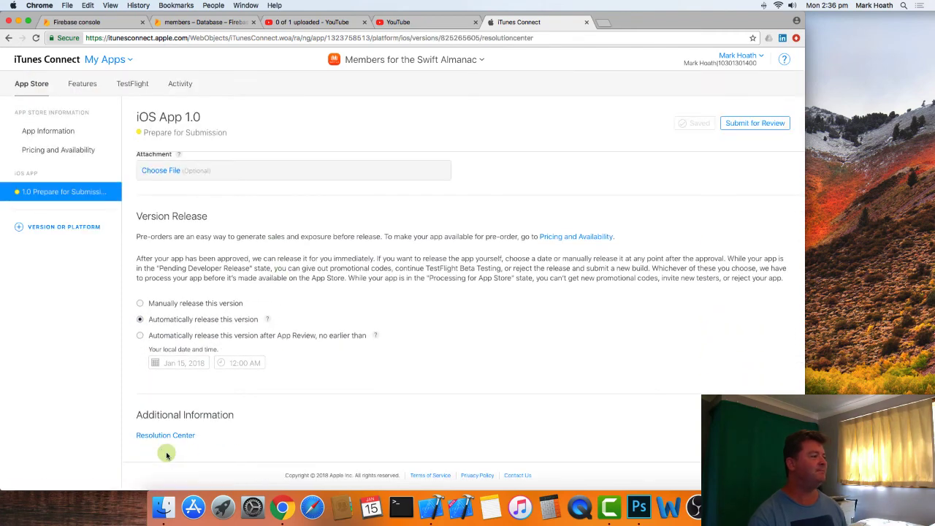
pyautogui.click(173, 437)
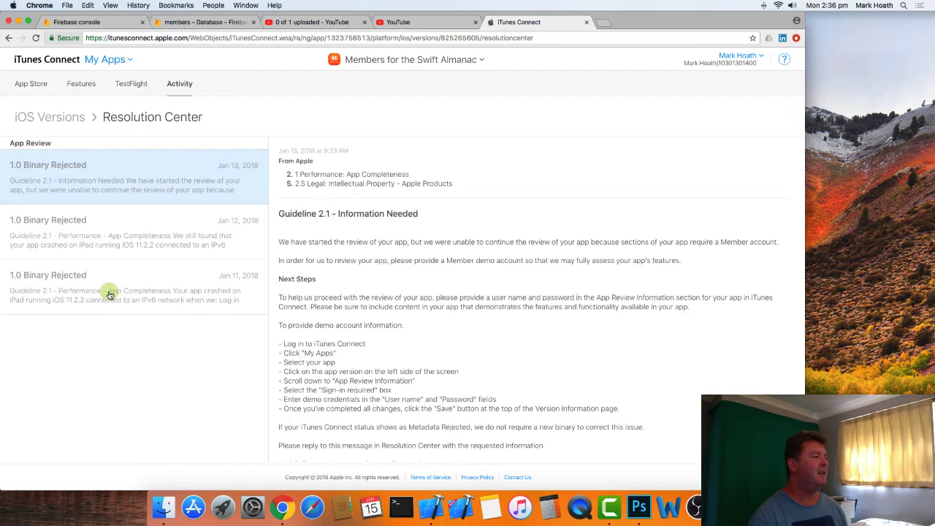
pyautogui.click(109, 295)
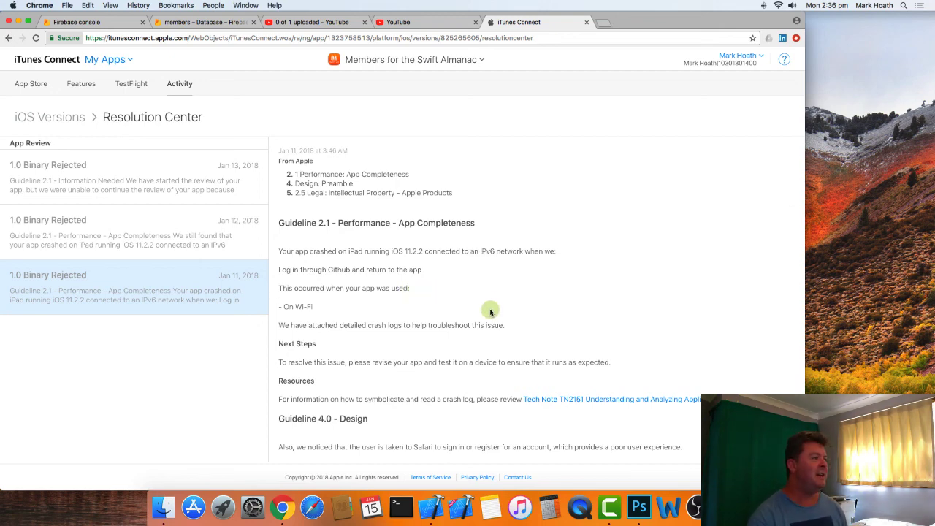
pyautogui.scroll(-1, 489, 310)
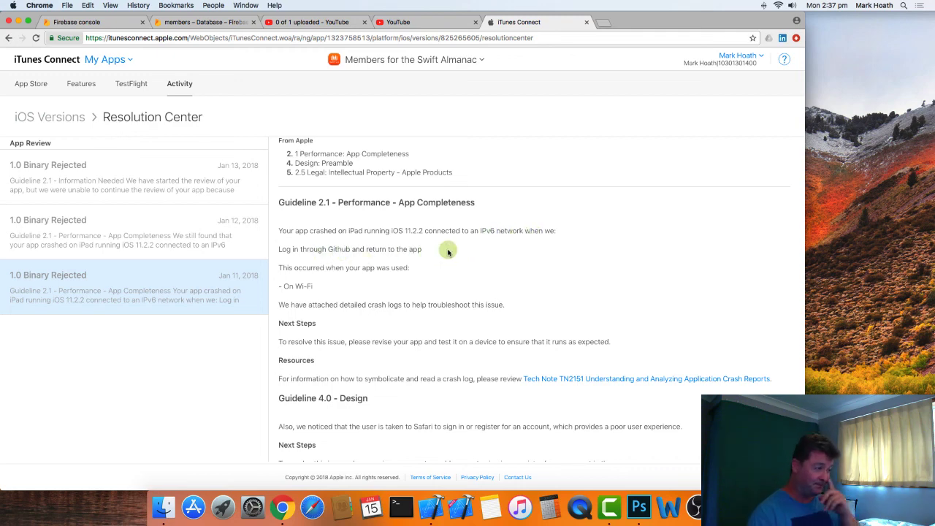
pyautogui.scroll(-1, 413, 294)
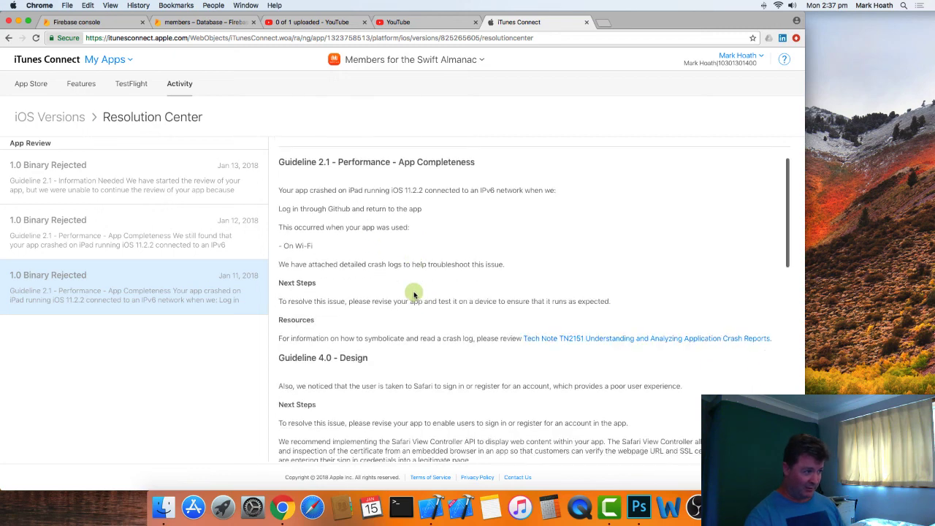
pyautogui.scroll(-1, 413, 294)
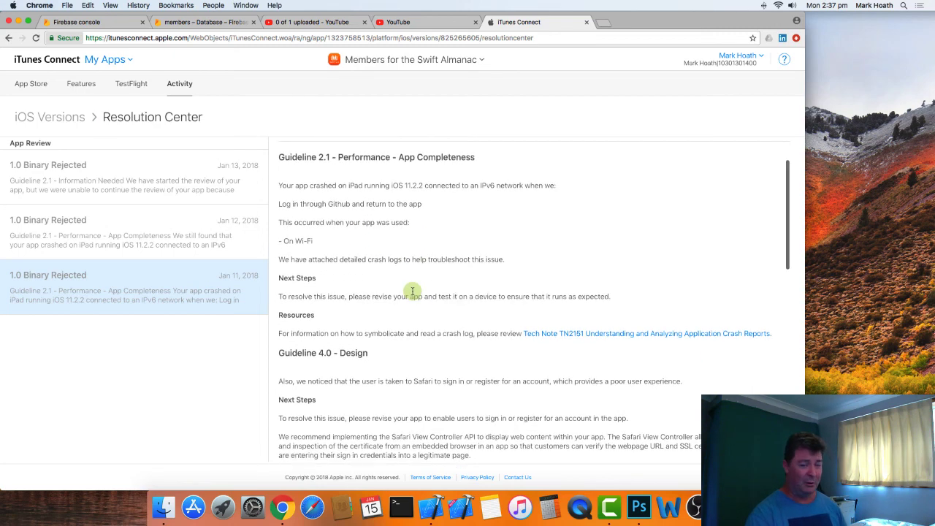
pyautogui.scroll(2, 412, 292)
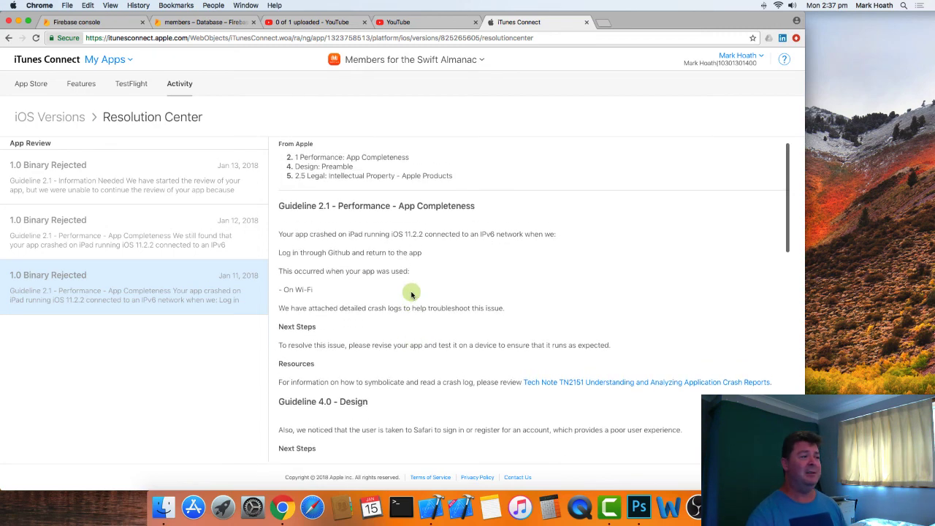
pyautogui.doubleClick(485, 234)
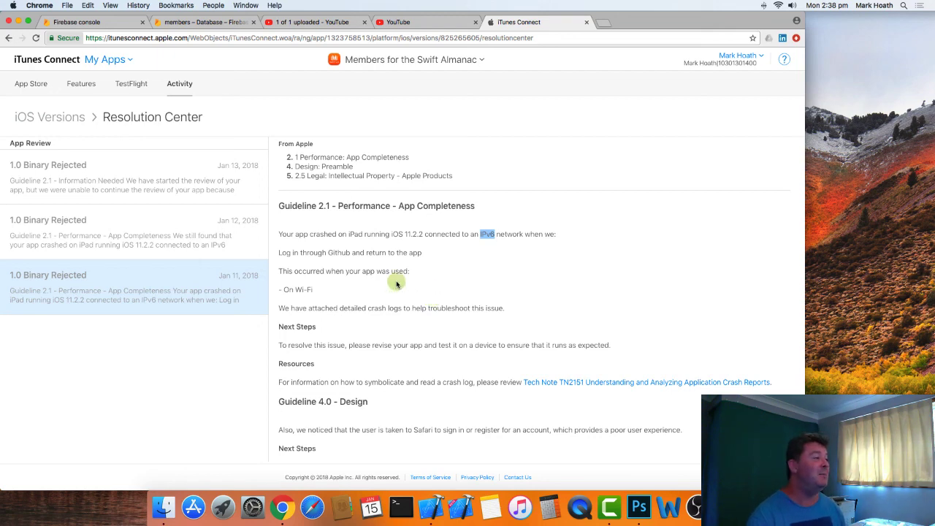
# - Read the Guideline 2.1 crash reproduction steps in the Jan 12 binary rejection message
pyautogui.click(116, 242)
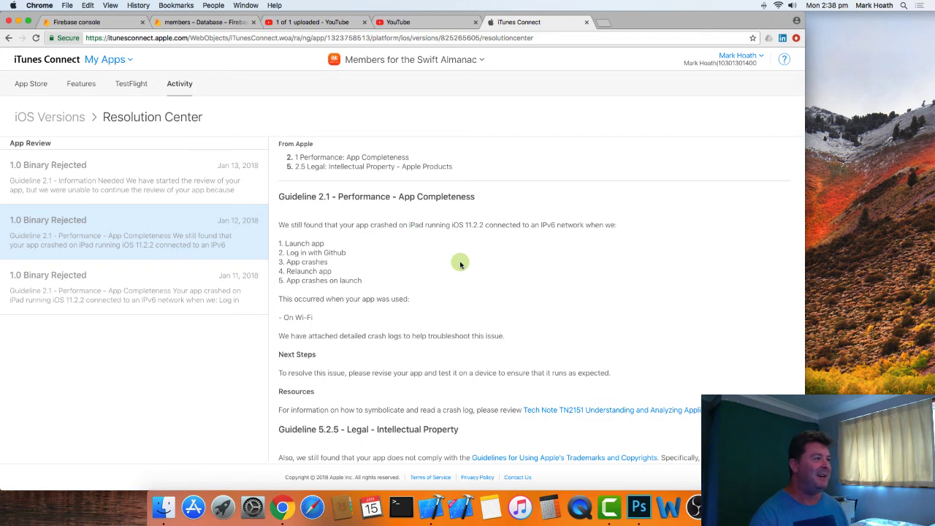
pyautogui.scroll(1, 460, 264)
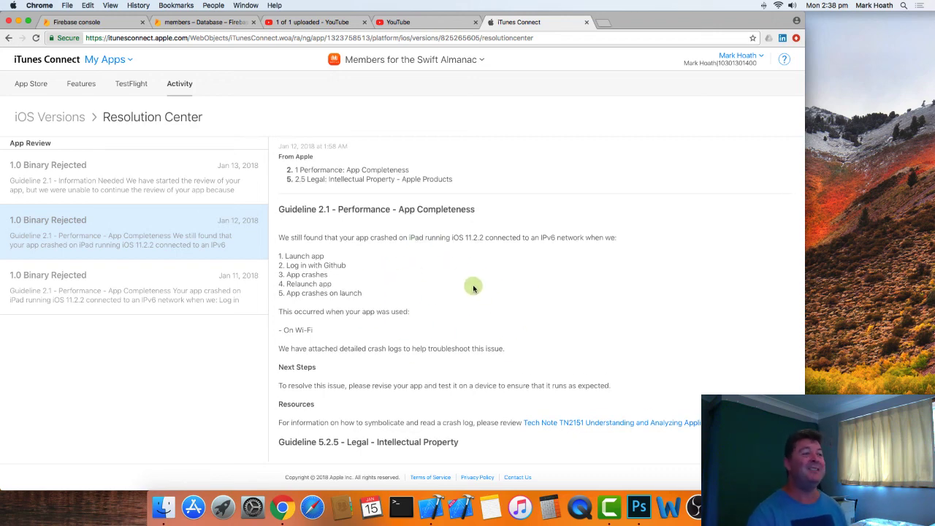
pyautogui.scroll(1, 475, 290)
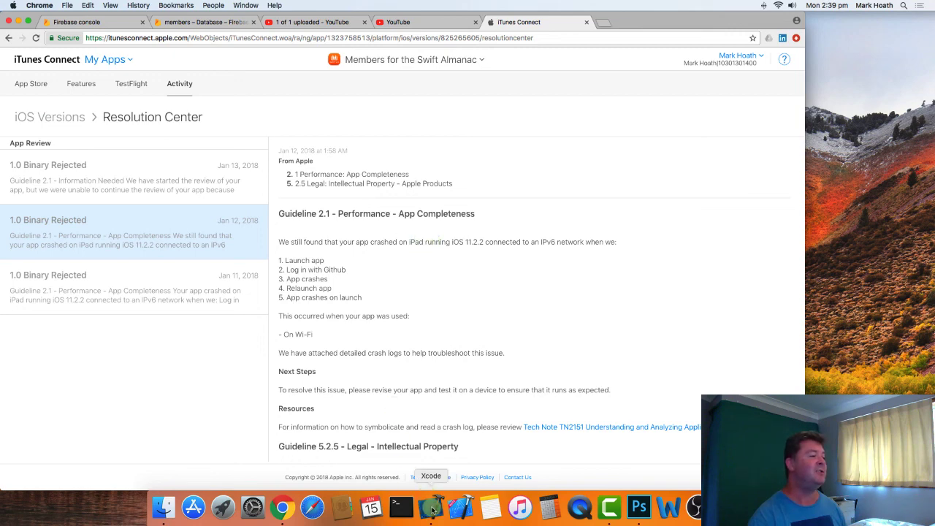
# - Switch to Xcode and check the Devices options and deployment info in the members target's general settings
pyautogui.click(431, 506)
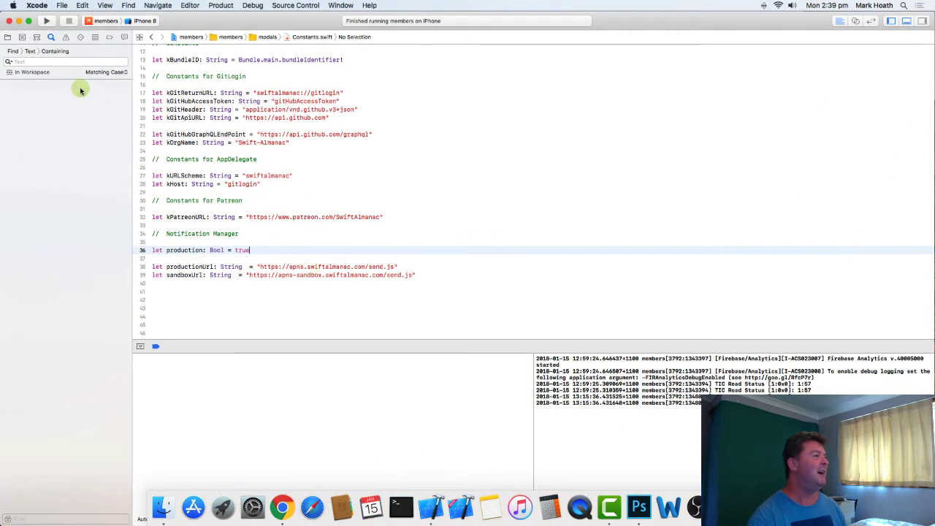
pyautogui.click(7, 37)
pyautogui.scroll(4, 64, 76)
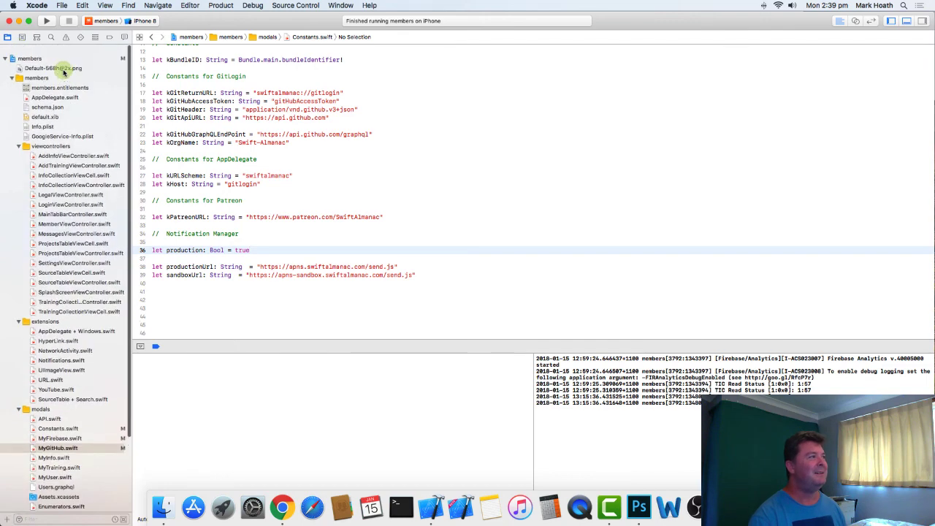
pyautogui.click(27, 49)
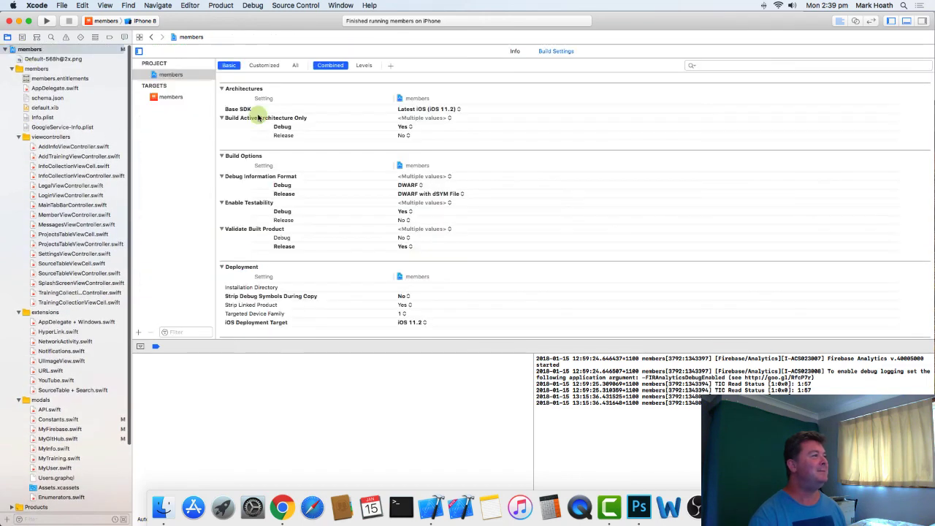
pyautogui.click(162, 95)
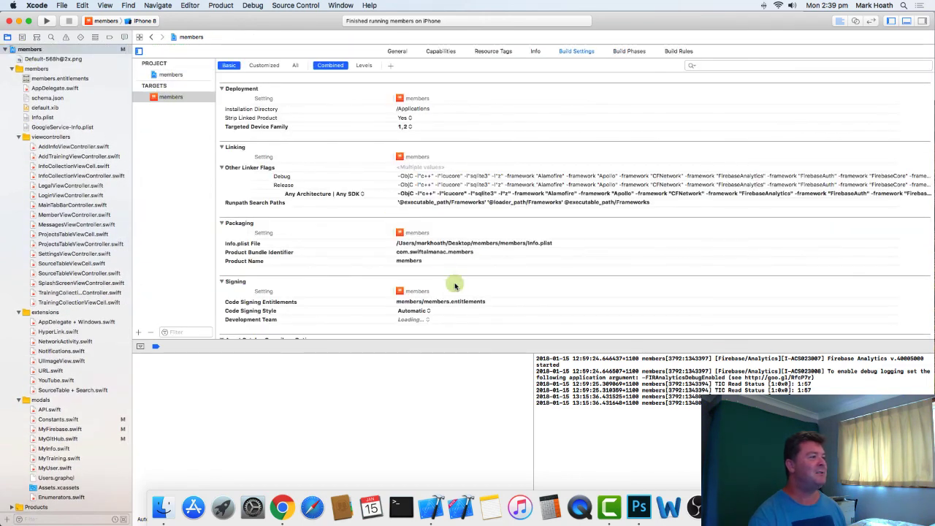
pyautogui.click(397, 52)
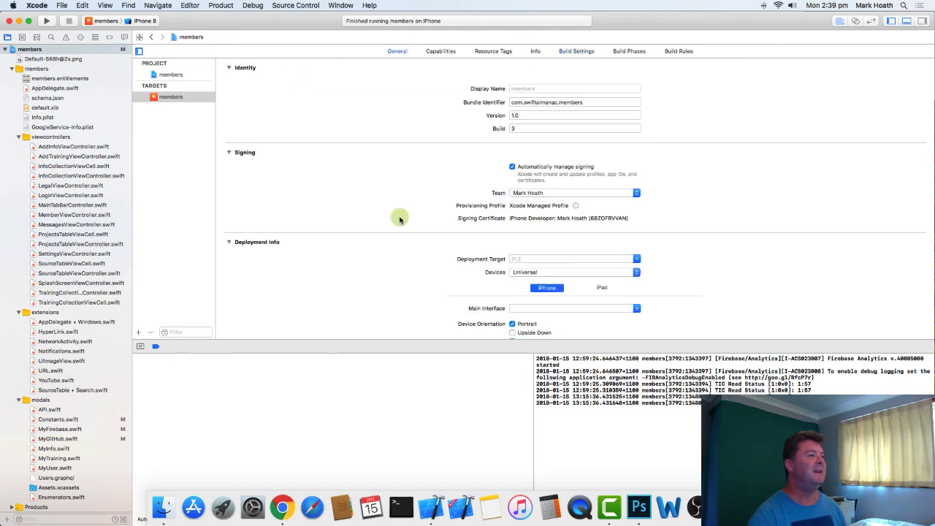
pyautogui.click(548, 273)
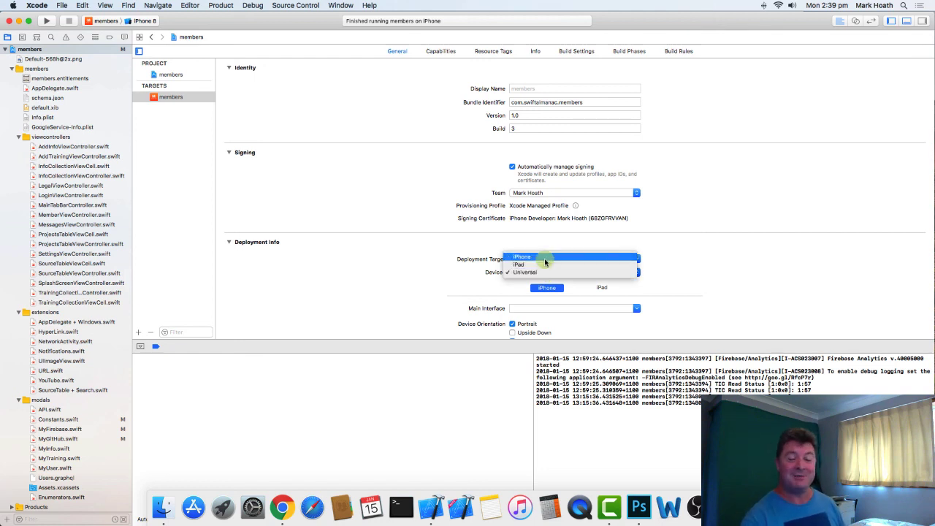
pyautogui.click(365, 249)
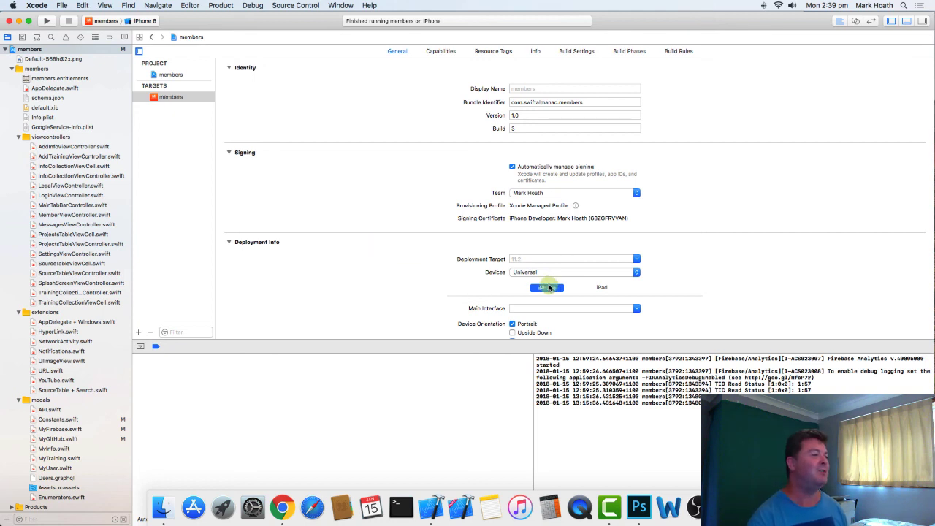
pyautogui.click(601, 287)
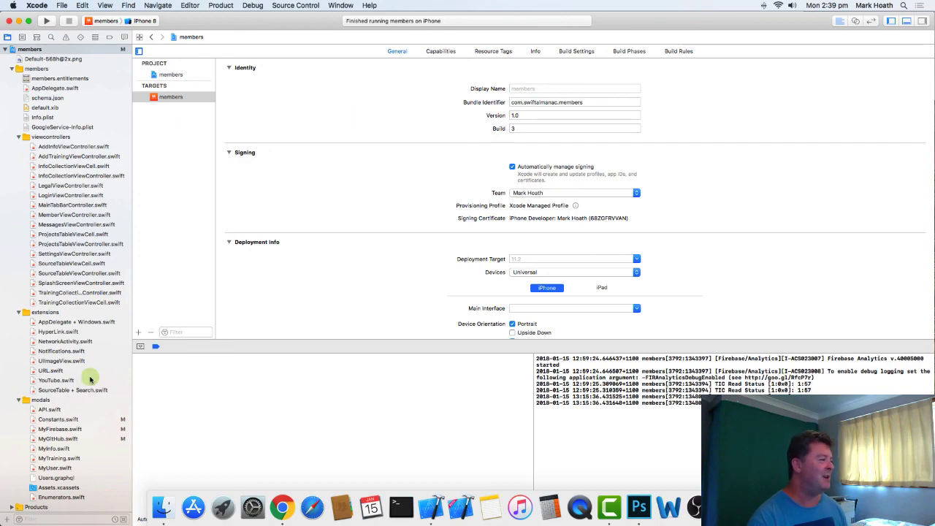
# - Open MyFirebase.swift at its beginning and recheck the IPv6 network wording of the Jan 12 rejection in Chrome
pyautogui.scroll(-2, 92, 384)
pyautogui.click(80, 410)
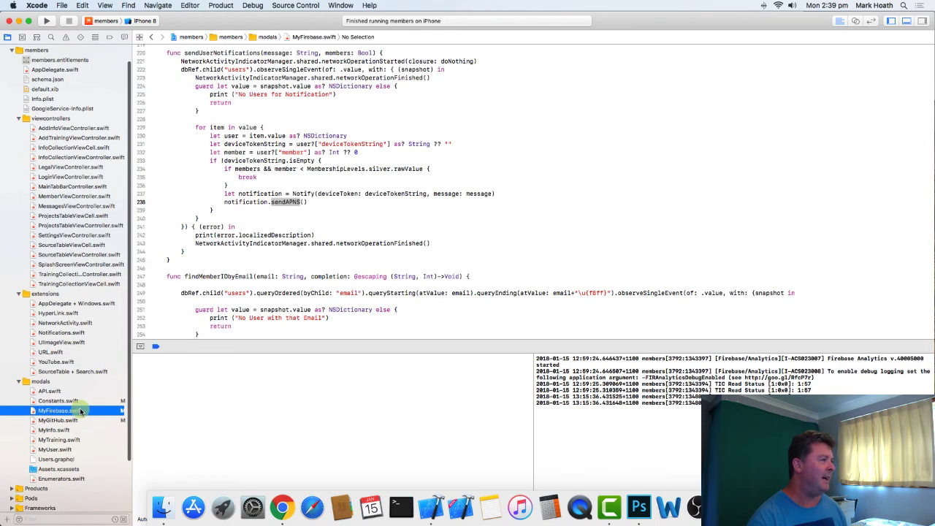
pyautogui.scroll(-10, 391, 173)
pyautogui.scroll(15, 392, 173)
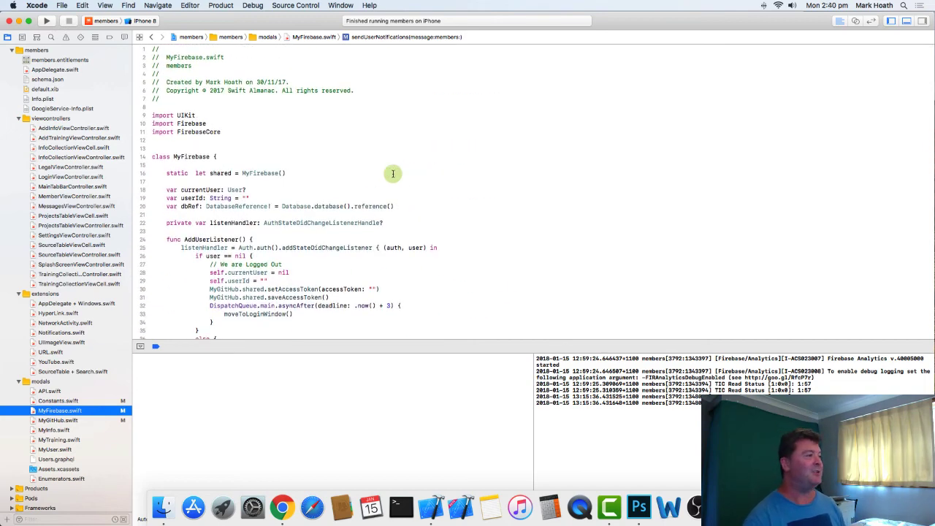
pyautogui.press('super+Tab')
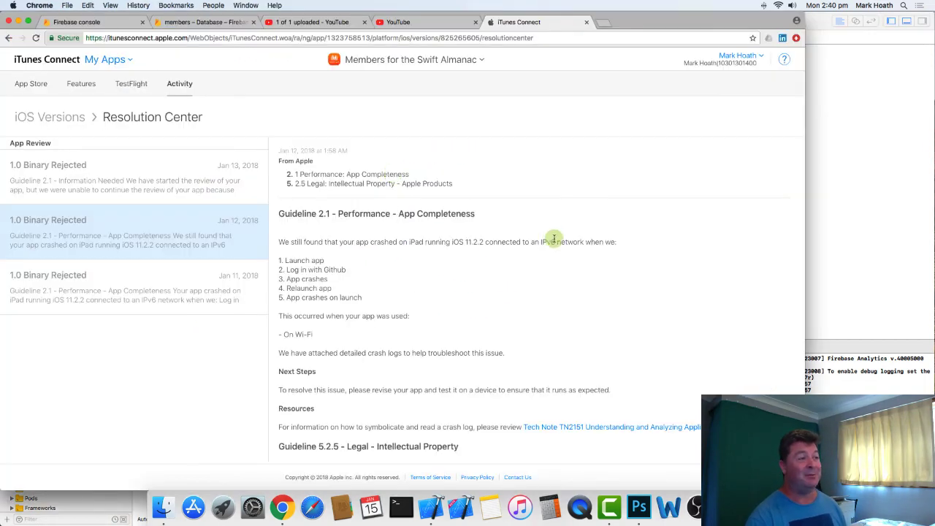
pyautogui.moveTo(539, 242); pyautogui.dragTo(556, 242)
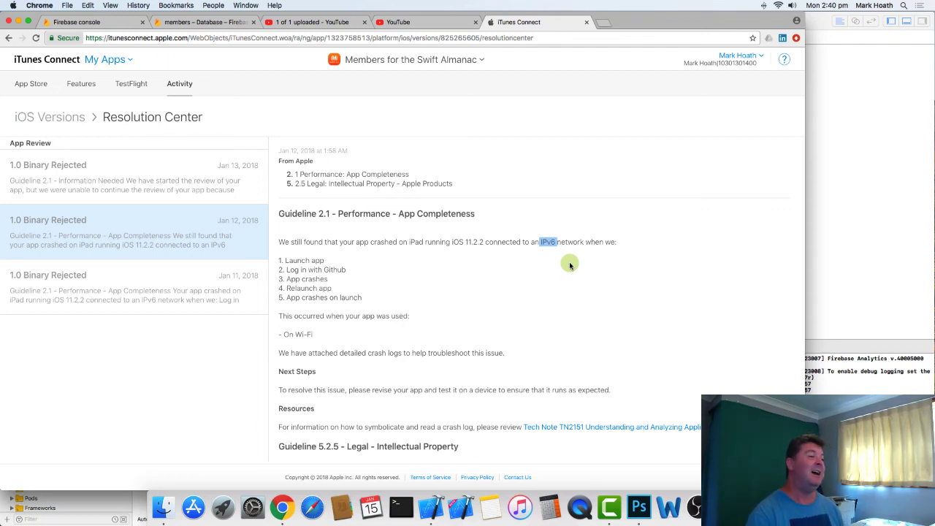
# - Return to Xcode and examine the user listener, gitLogin, gitLogout, loadCurrentUser and saveCurrentUser code in MyFirebase.swift
pyautogui.click(856, 164)
pyautogui.scroll(-5, 408, 232)
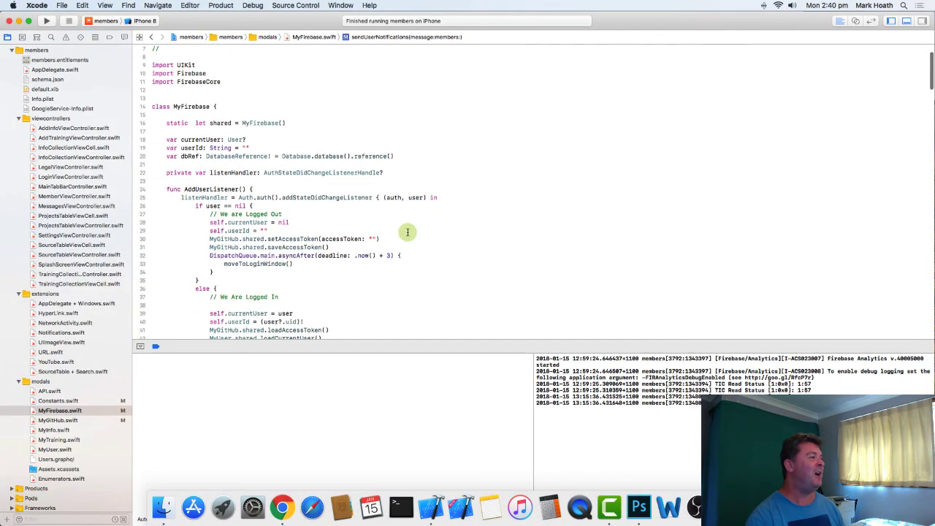
pyautogui.scroll(-7, 407, 232)
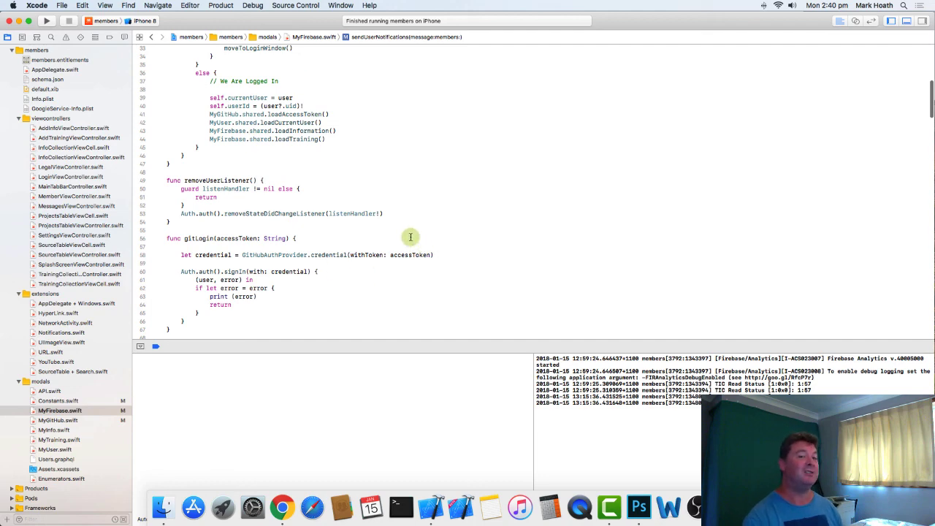
pyautogui.scroll(-10, 416, 234)
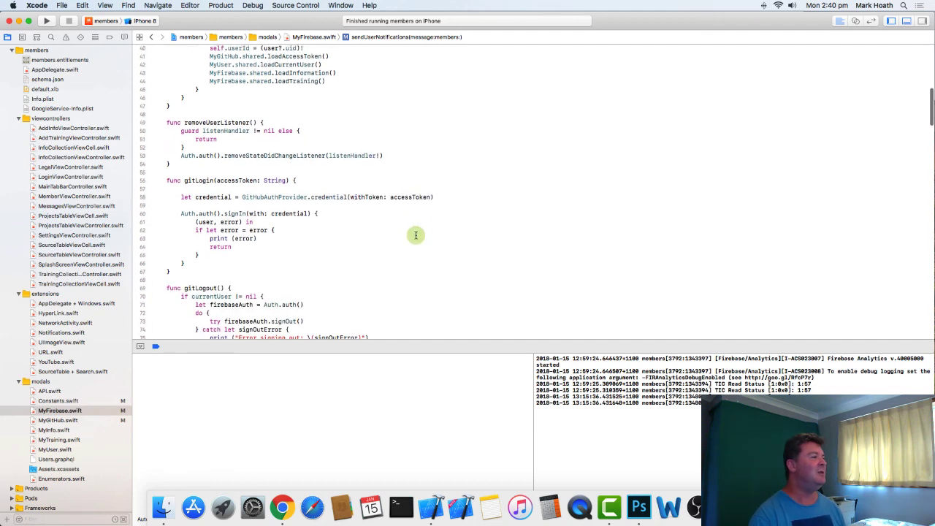
pyautogui.scroll(-3, 416, 234)
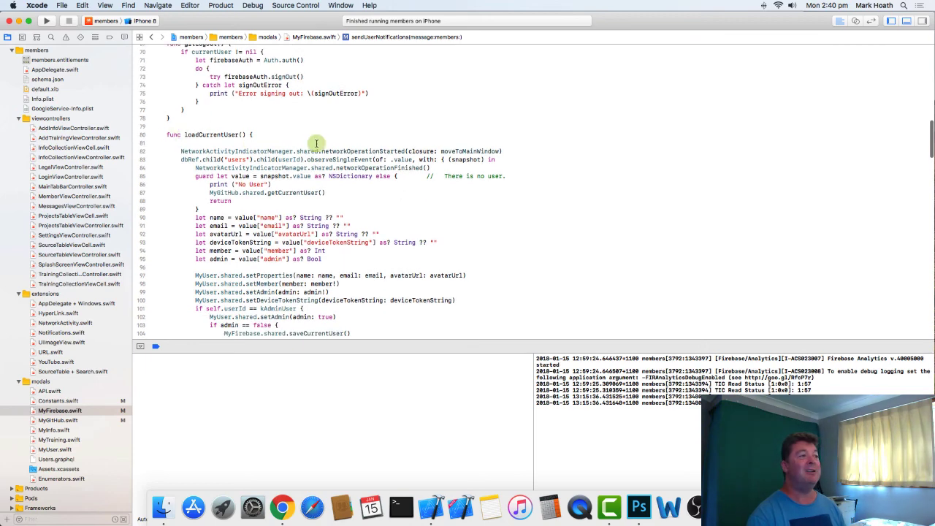
pyautogui.scroll(-3, 395, 210)
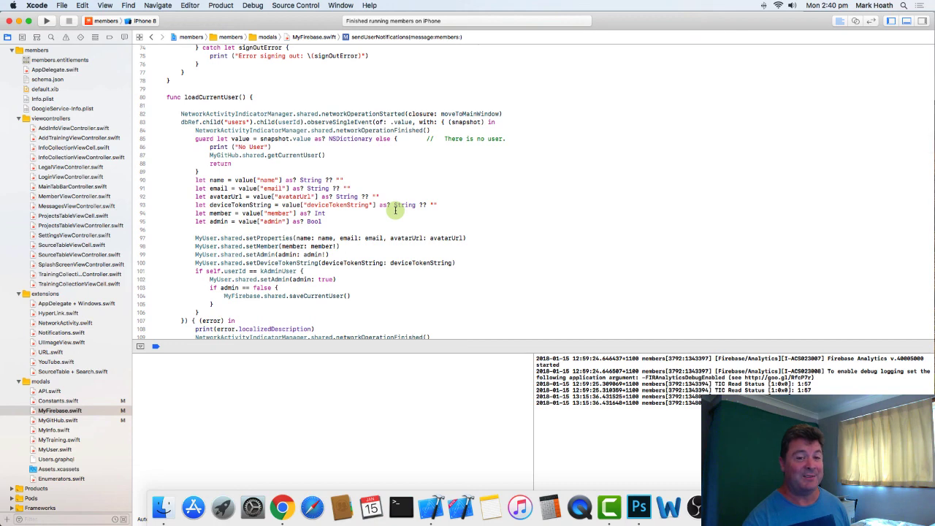
pyautogui.scroll(-3, 503, 217)
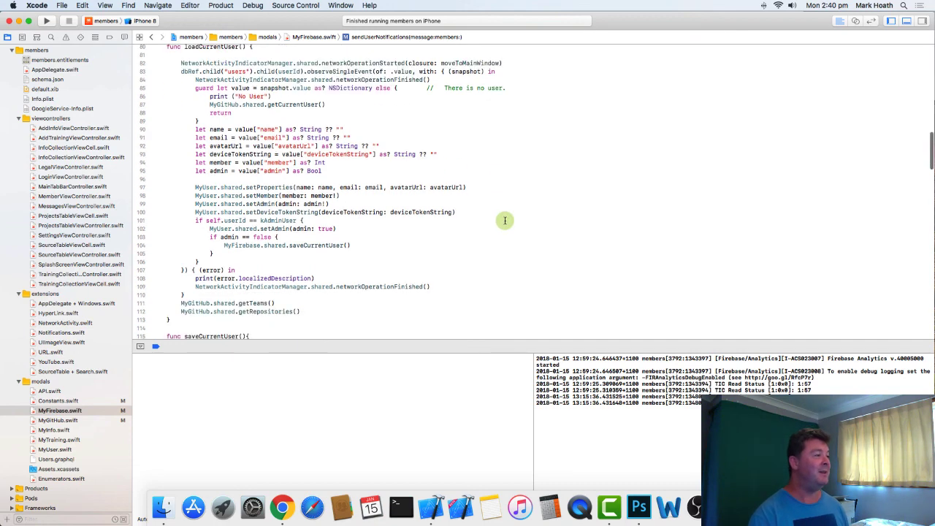
pyautogui.scroll(3, 504, 219)
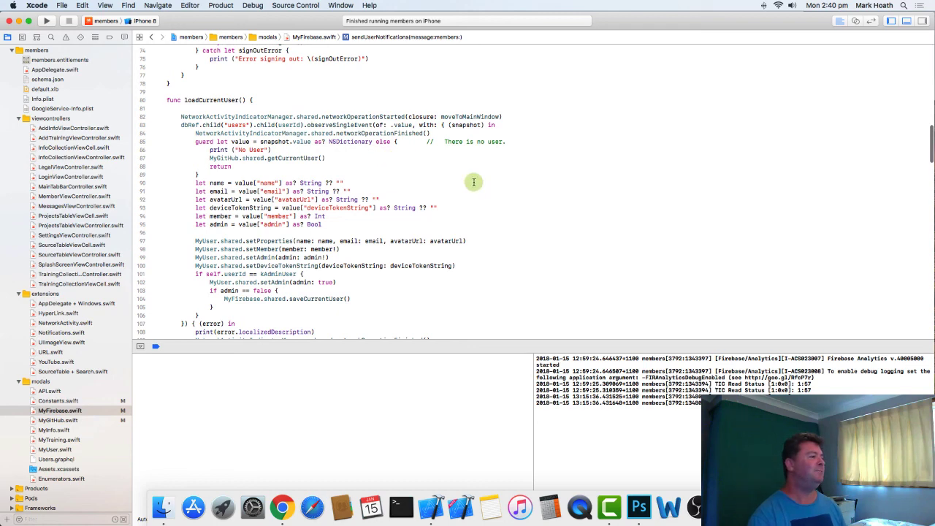
pyautogui.scroll(-10, 473, 182)
pyautogui.scroll(6, 473, 182)
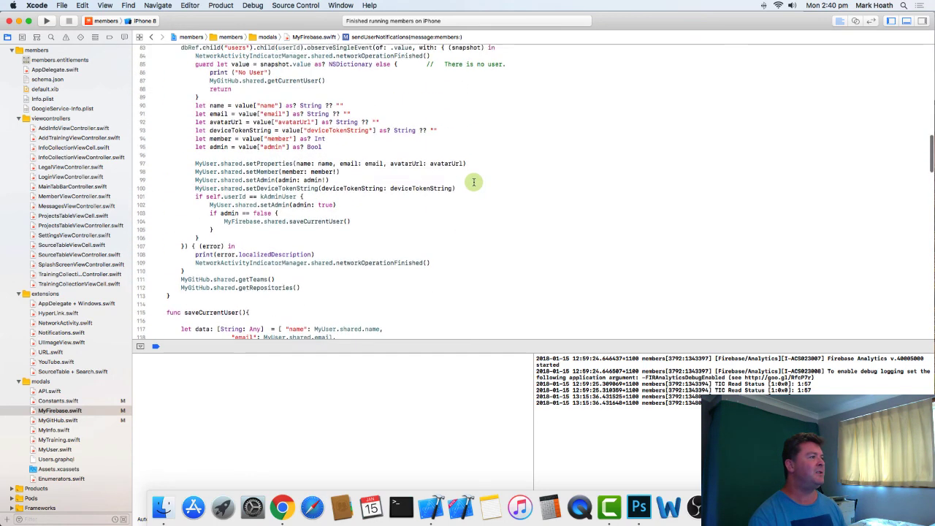
pyautogui.scroll(3, 473, 182)
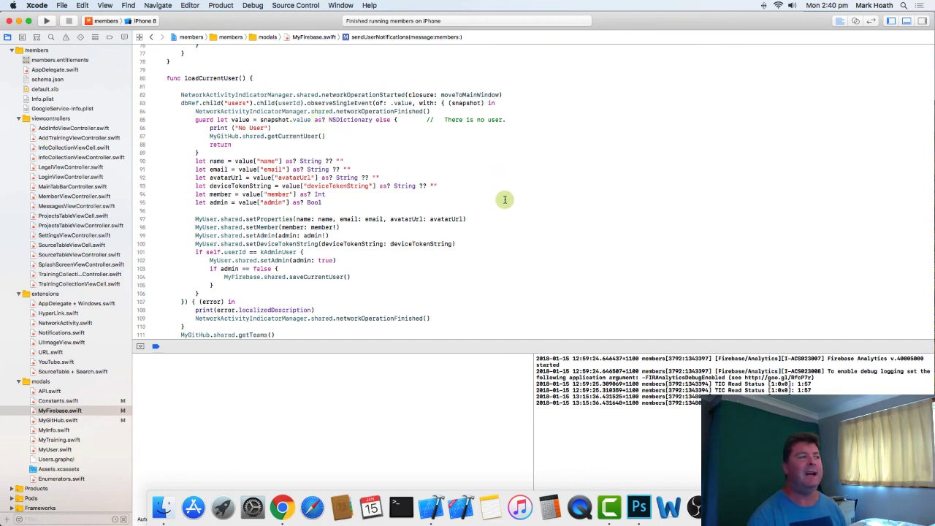
pyautogui.scroll(-10, 543, 250)
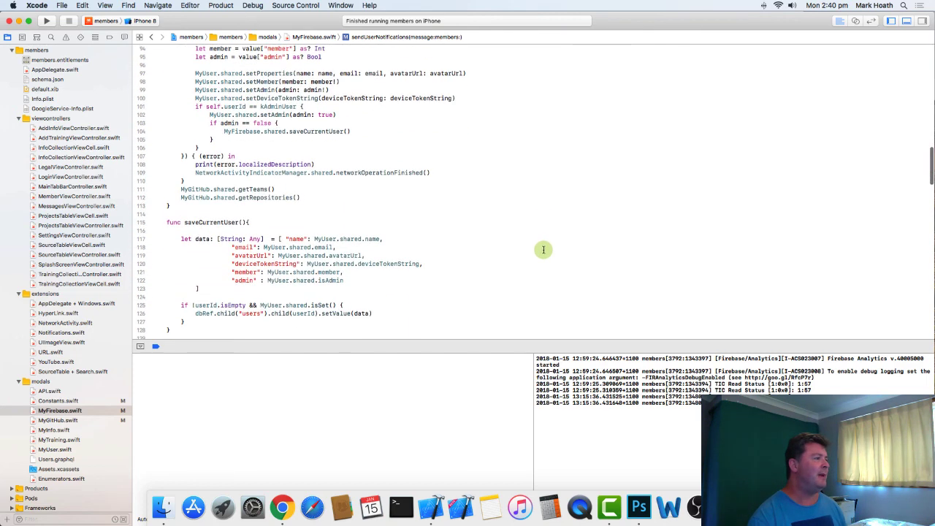
pyautogui.scroll(15, 542, 250)
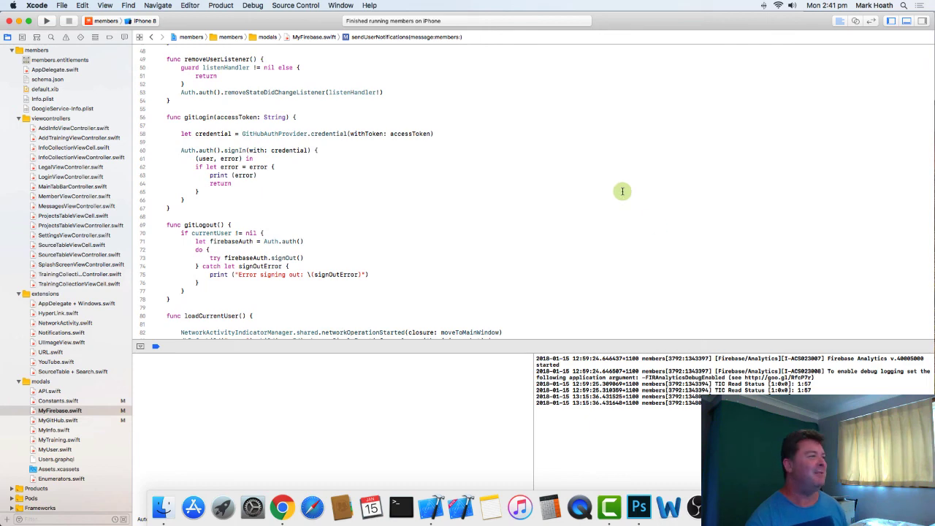
# - Switch to Chrome, reread the IPv6 wording and Guideline 5.2.5 section of the Jan 12 rejection, and open the Jan 13 Information Needed message
pyautogui.scroll(10, 626, 192)
pyautogui.press('super+Tab')
pyautogui.doubleClick(548, 242)
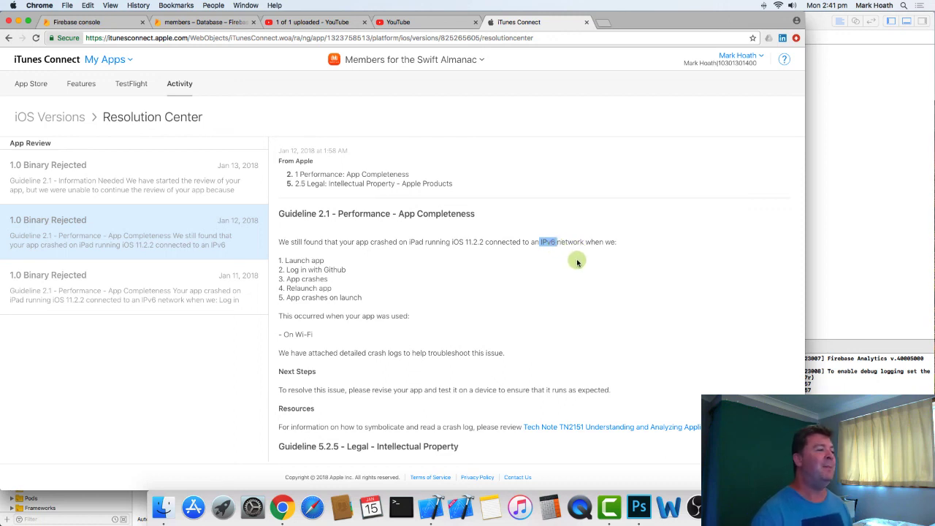
pyautogui.scroll(-5, 577, 261)
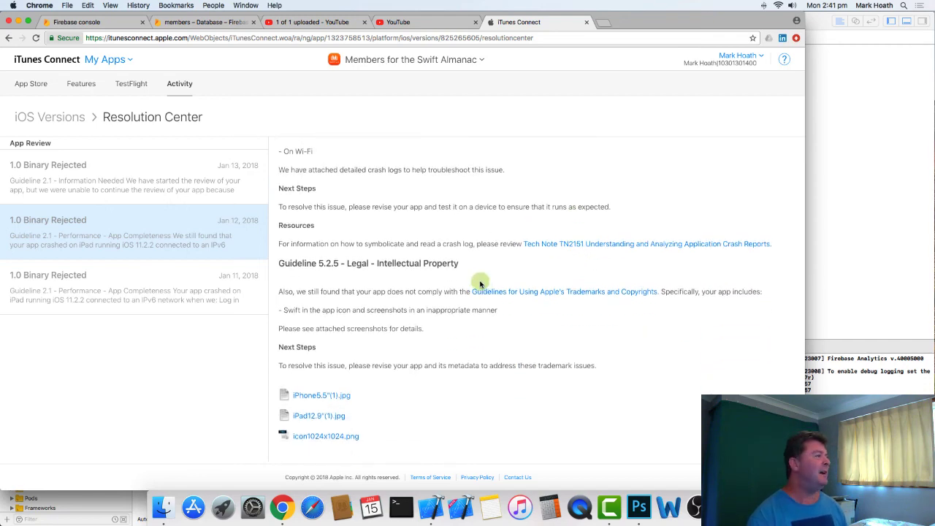
pyautogui.click(139, 182)
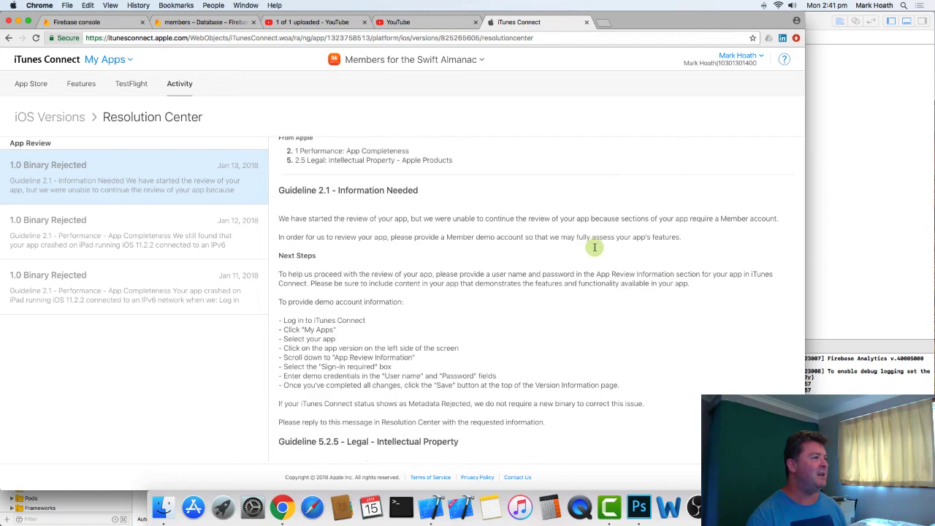
pyautogui.scroll(2, 595, 246)
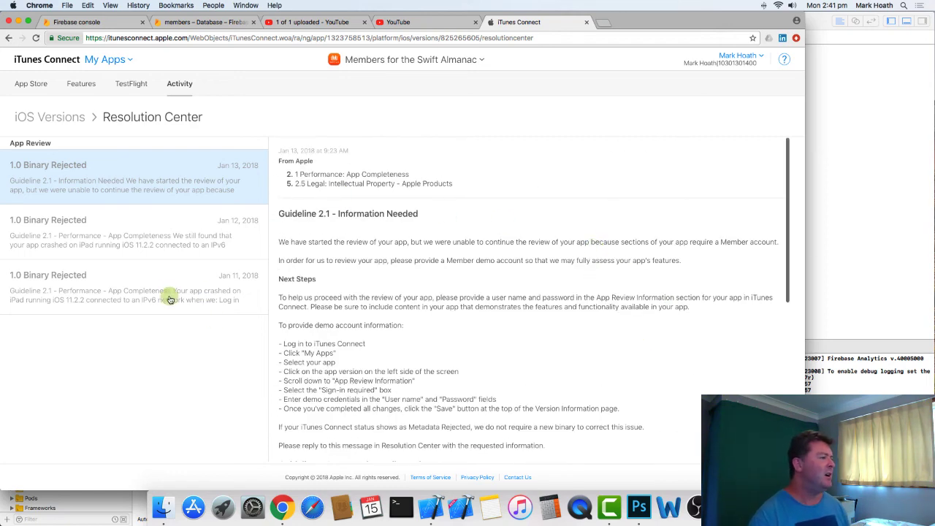
# - Open the Jan 11 rejection and read its Guideline 2.1 crash and Guideline 4.0 Design sections, highlighting the Safari View Controller API recommendation
pyautogui.click(145, 292)
pyautogui.scroll(-1, 428, 337)
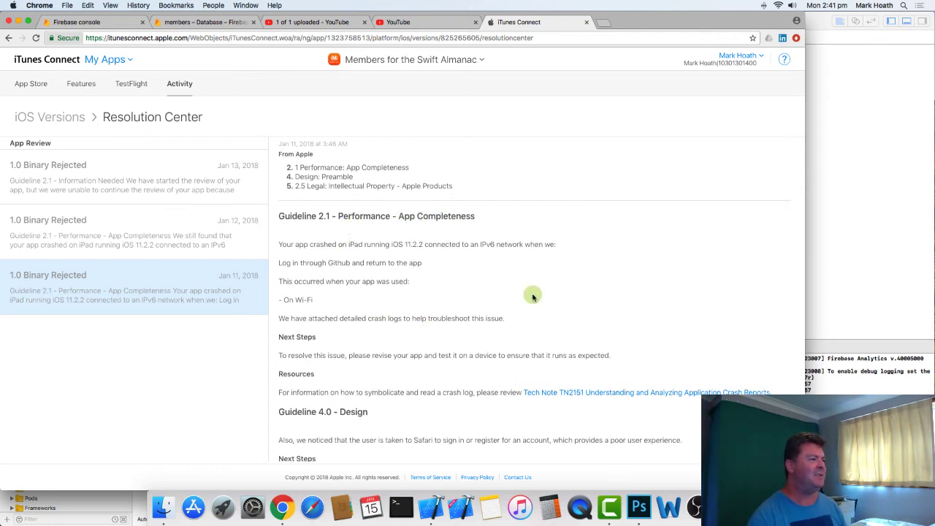
pyautogui.scroll(-5, 532, 296)
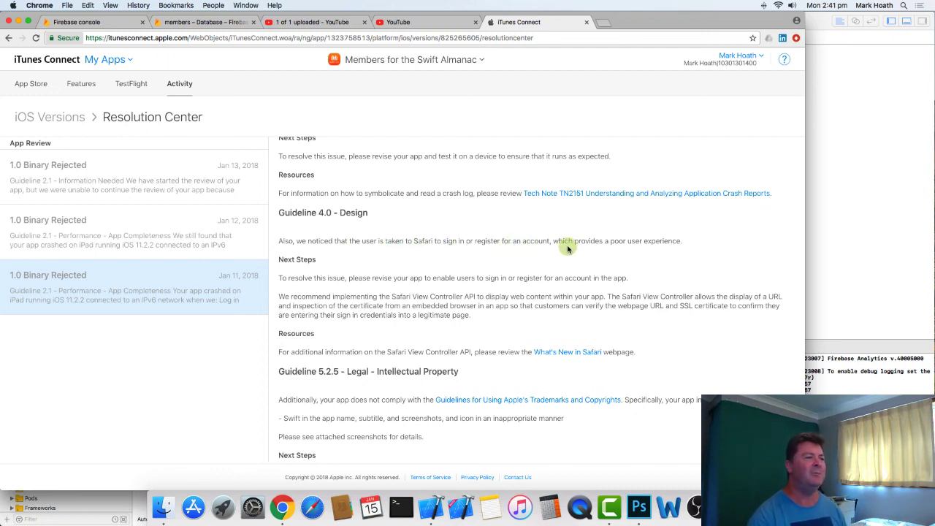
pyautogui.scroll(-3, 620, 255)
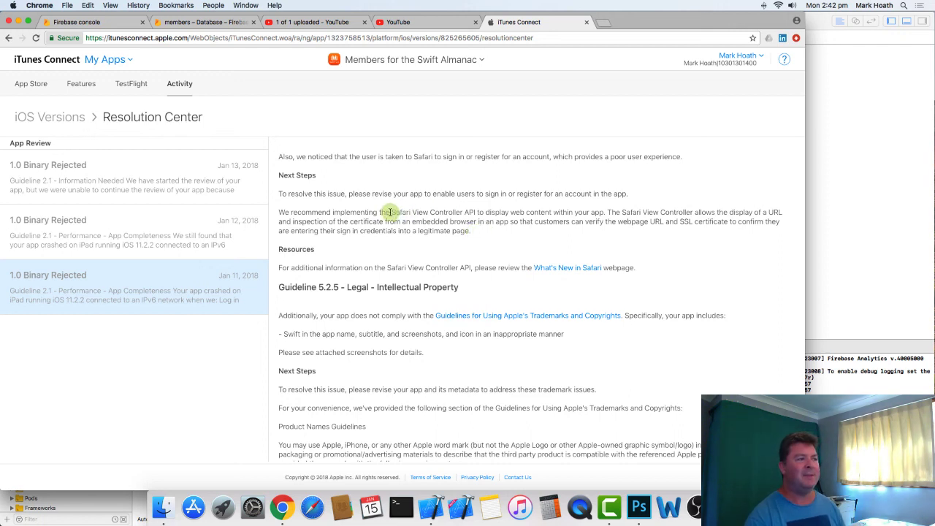
pyautogui.moveTo(389, 212); pyautogui.dragTo(476, 213)
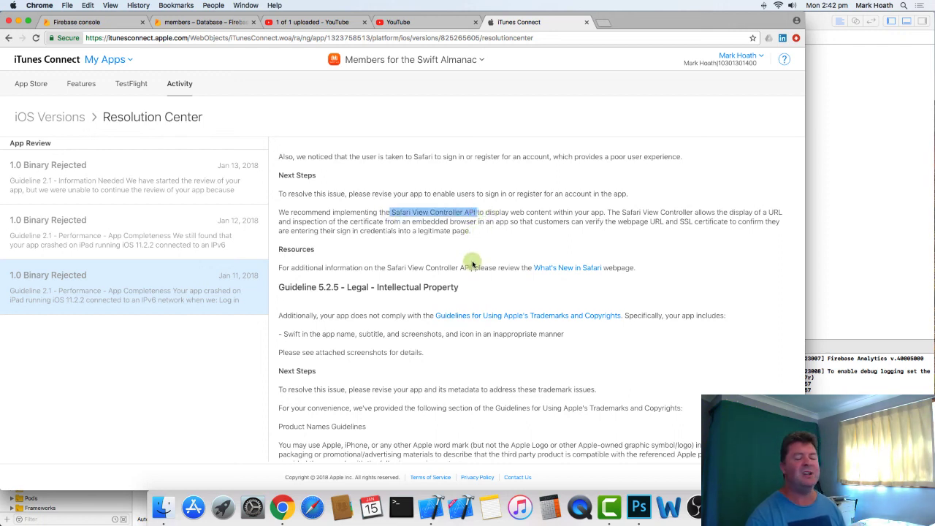
# - Switch to Xcode, open MyGitHub.swift and examine the class declaration and the login function's GitHub authorization URL code
pyautogui.click(856, 189)
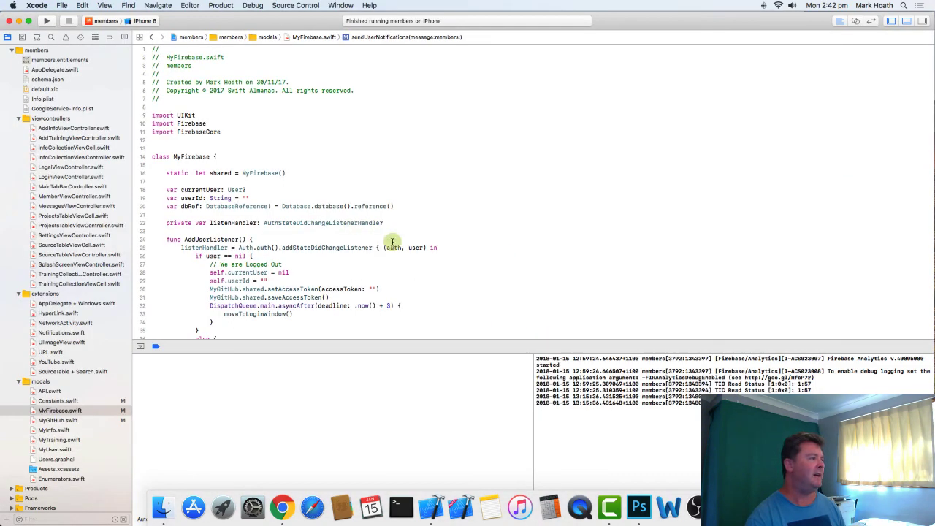
pyautogui.scroll(-10, 393, 243)
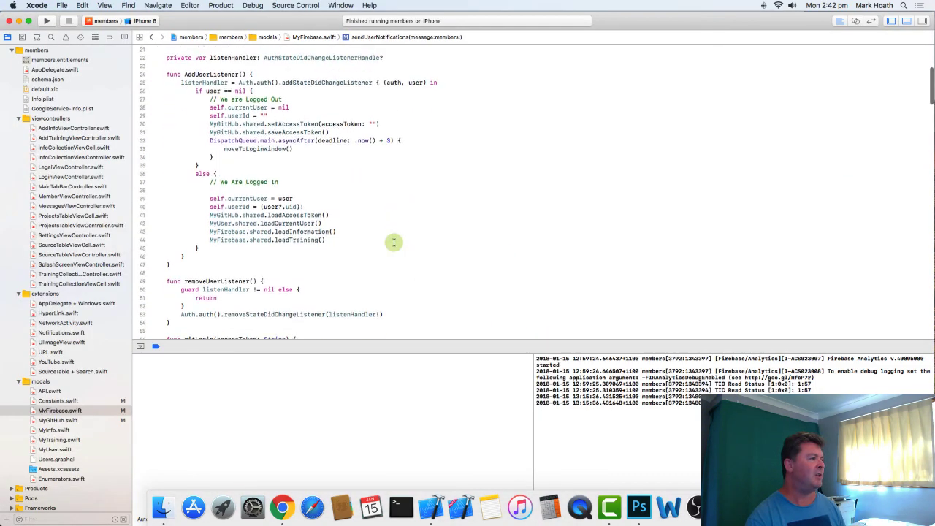
pyautogui.click(73, 420)
pyautogui.scroll(-5, 478, 242)
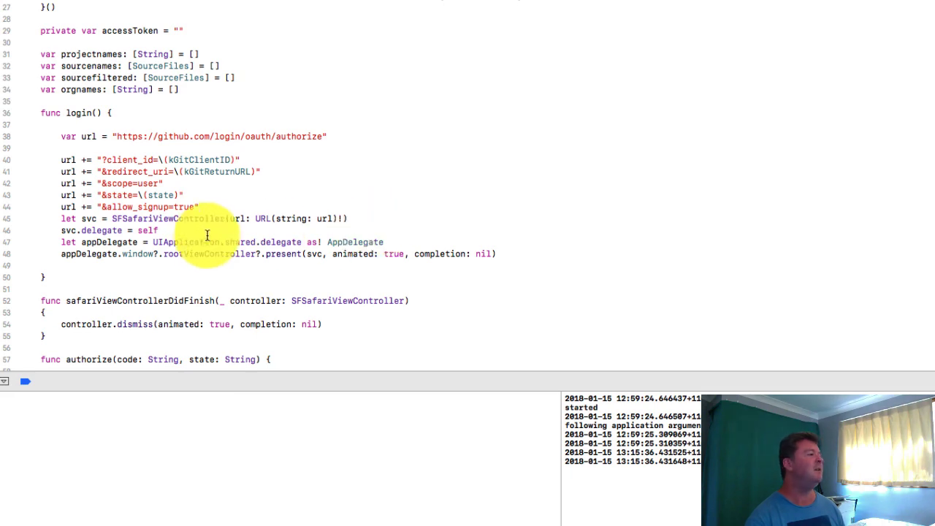
pyautogui.scroll(3, 313, 183)
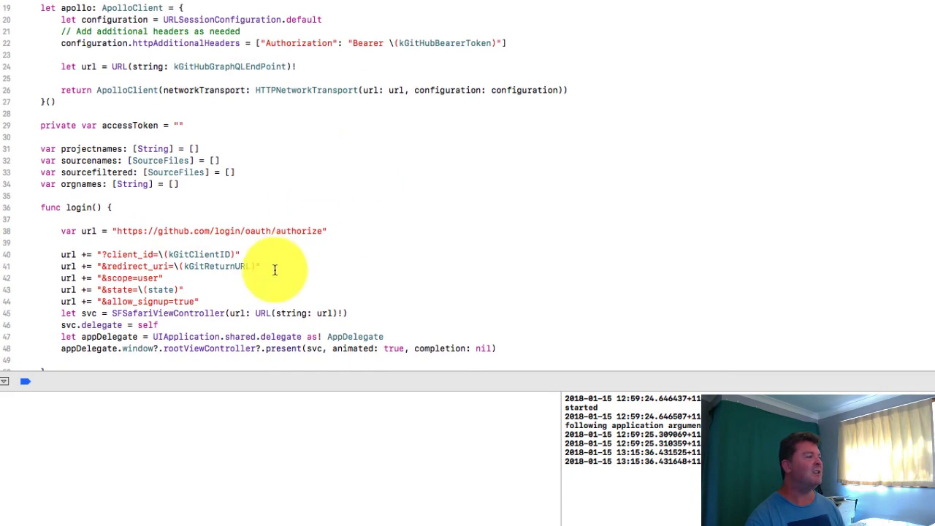
pyautogui.scroll(-2, 271, 250)
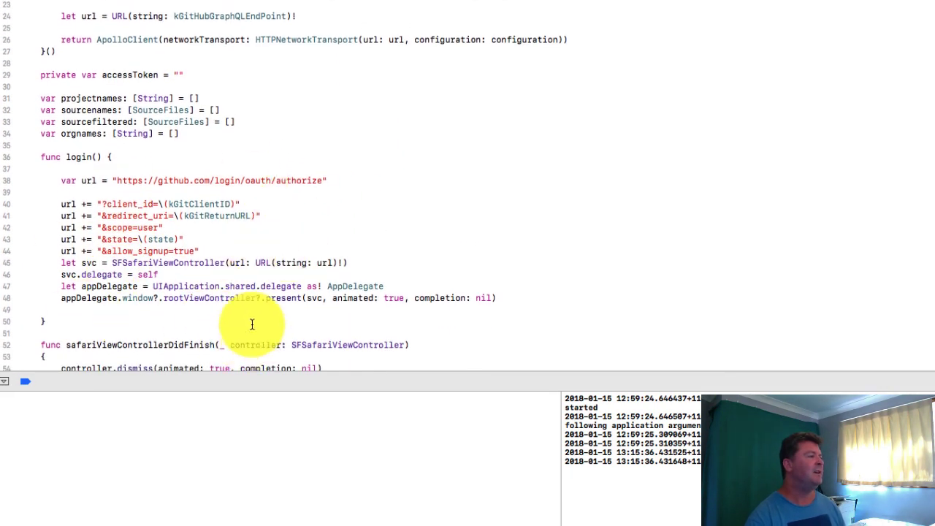
pyautogui.scroll(-1, 323, 314)
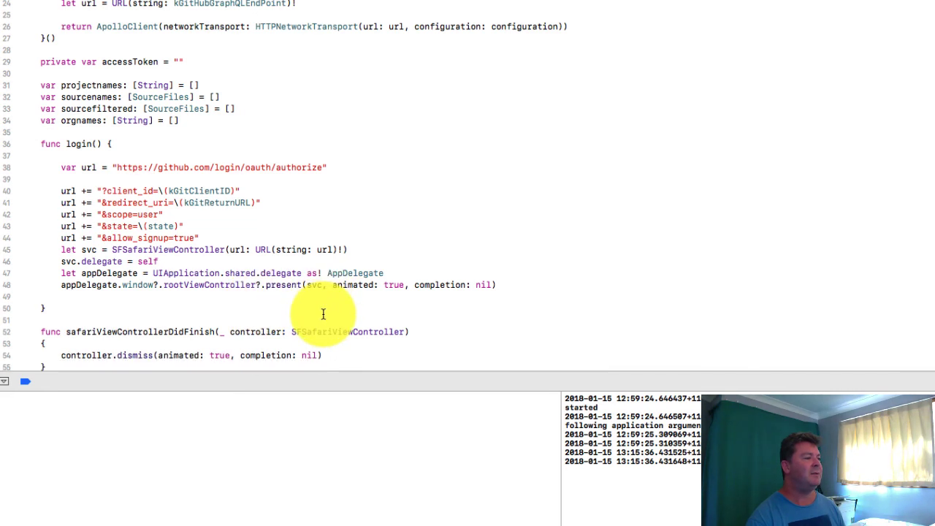
pyautogui.scroll(5, 323, 314)
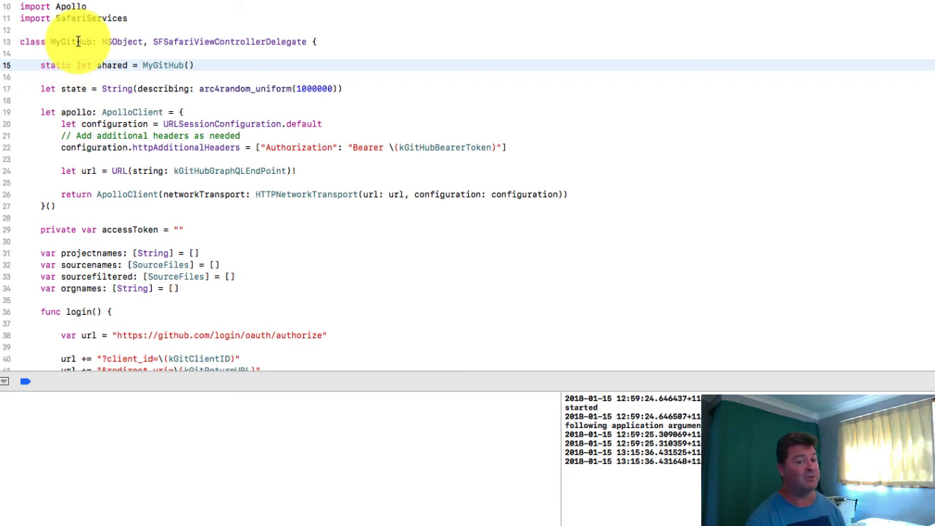
pyautogui.scroll(-6, 265, 202)
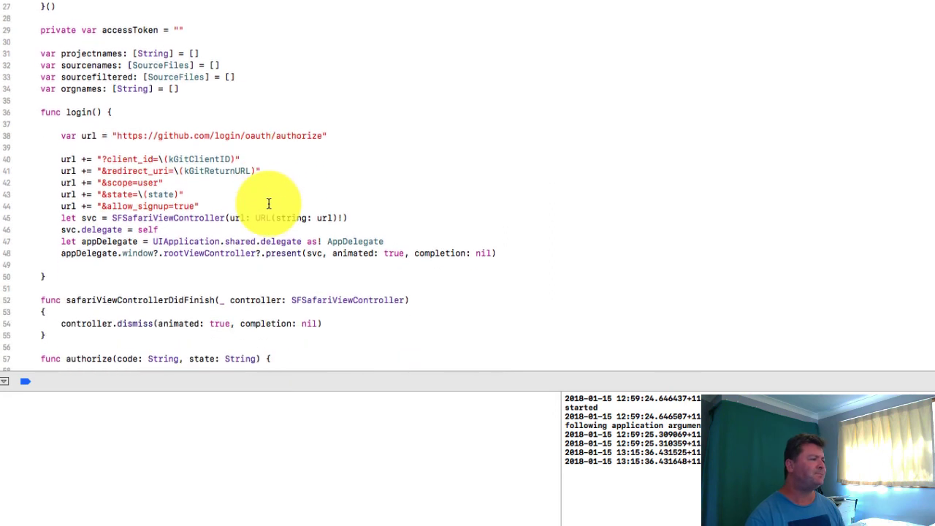
pyautogui.scroll(-3, 269, 203)
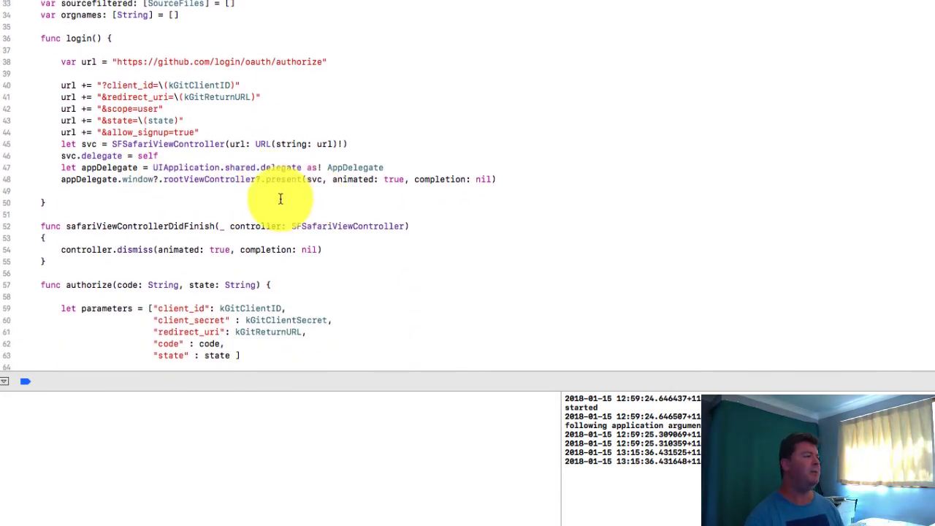
# - Examine how login() gets the appDelegate and presents the SFSafariViewController from the rootViewController, highlighting each term
pyautogui.doubleClick(109, 168)
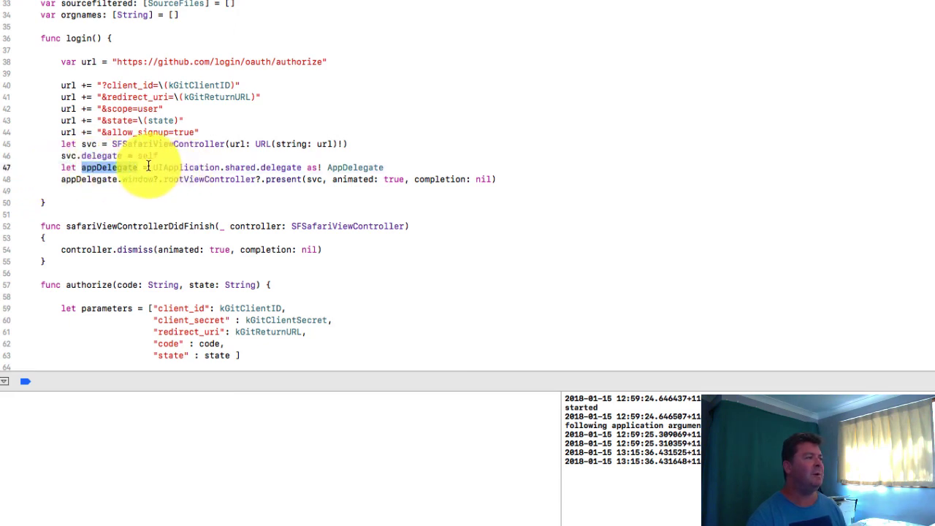
pyautogui.moveTo(151, 168); pyautogui.dragTo(300, 167)
pyautogui.click(91, 179)
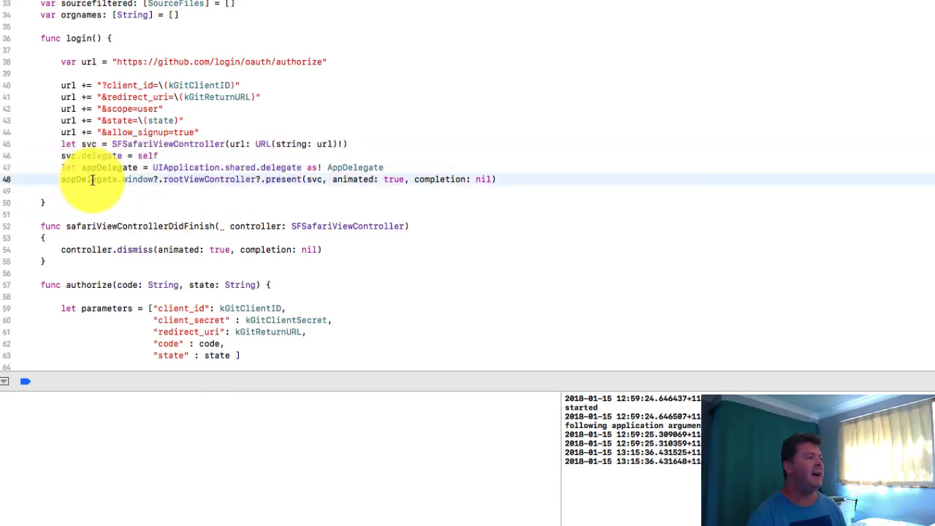
pyautogui.doubleClick(247, 179)
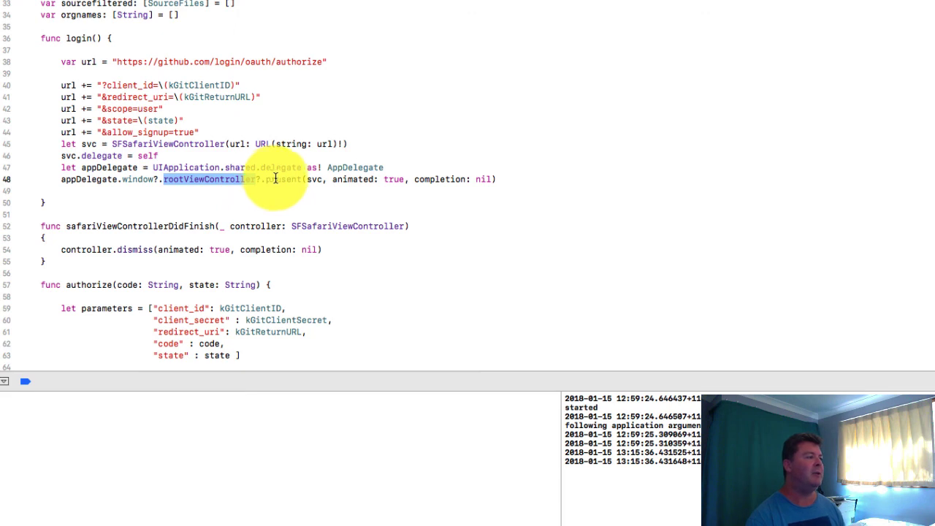
pyautogui.doubleClick(284, 179)
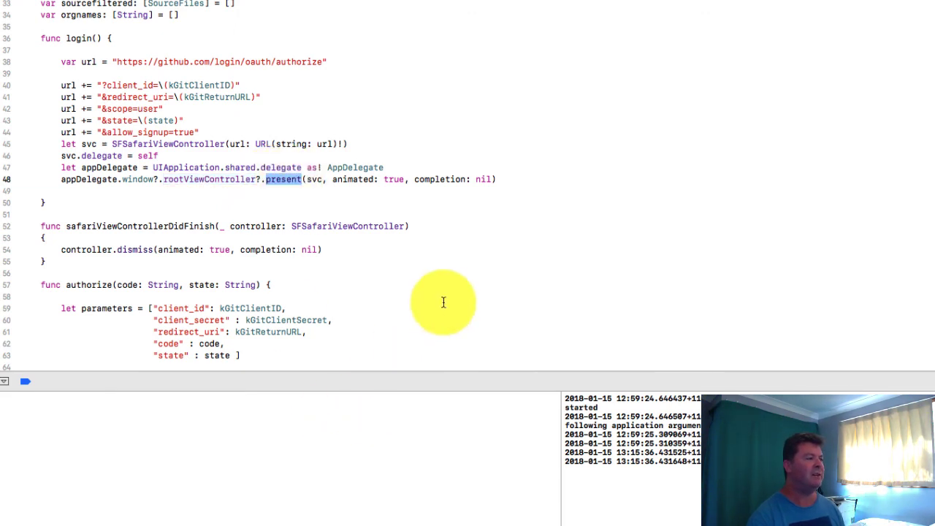
pyautogui.doubleClick(190, 144)
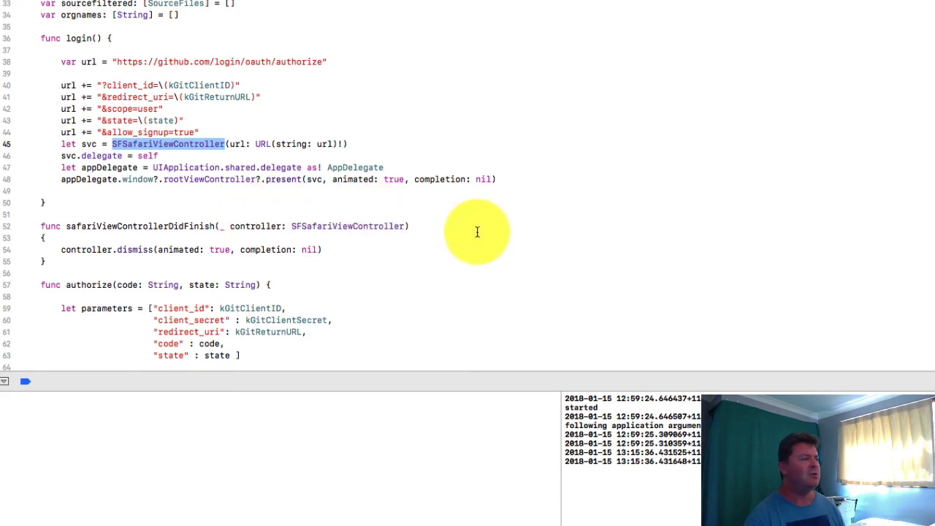
# - Highlight the whole safariViewControllerDidFinish function in MyGitHub.swift and review how it dismisses the controller
pyautogui.scroll(-1, 488, 236)
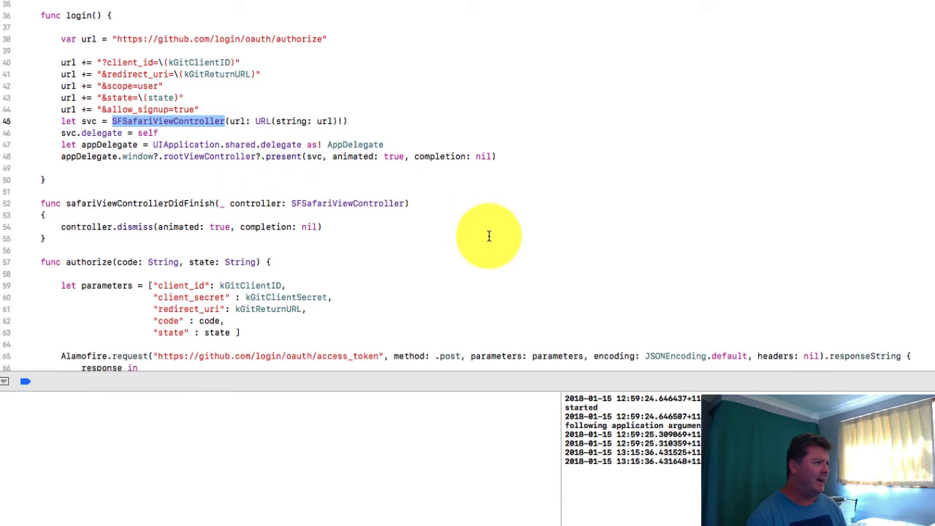
pyautogui.tripleClick(290, 201)
pyautogui.moveTo(292, 202); pyautogui.dragTo(290, 234)
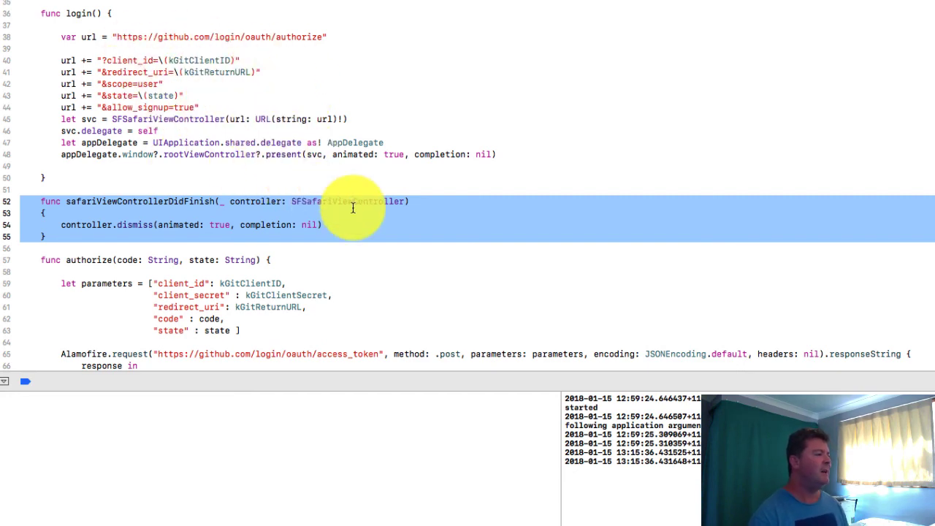
pyautogui.scroll(-5, 352, 210)
pyautogui.scroll(8, 355, 209)
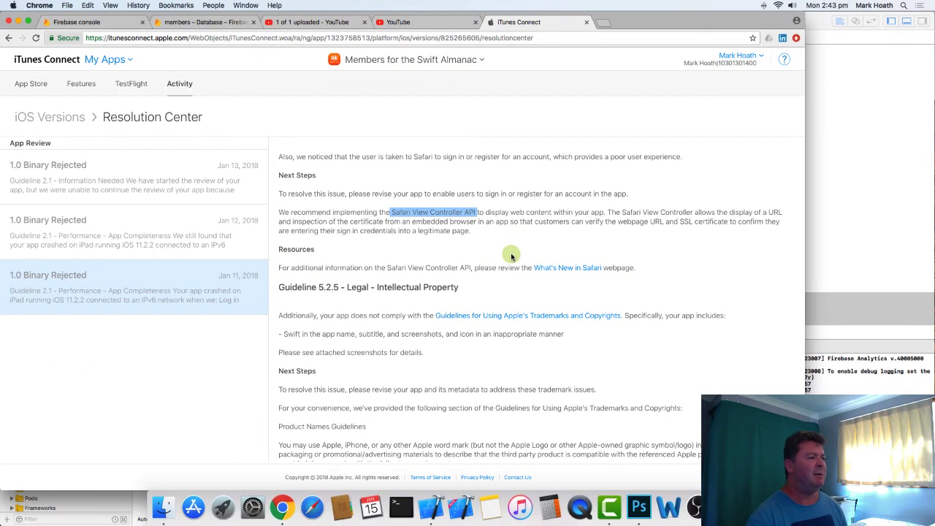
# - Return to the Jan 11 rejection in Chrome and read its Guideline 5.2.5 trademark section and Product Names Guidelines
pyautogui.scroll(-3, 511, 253)
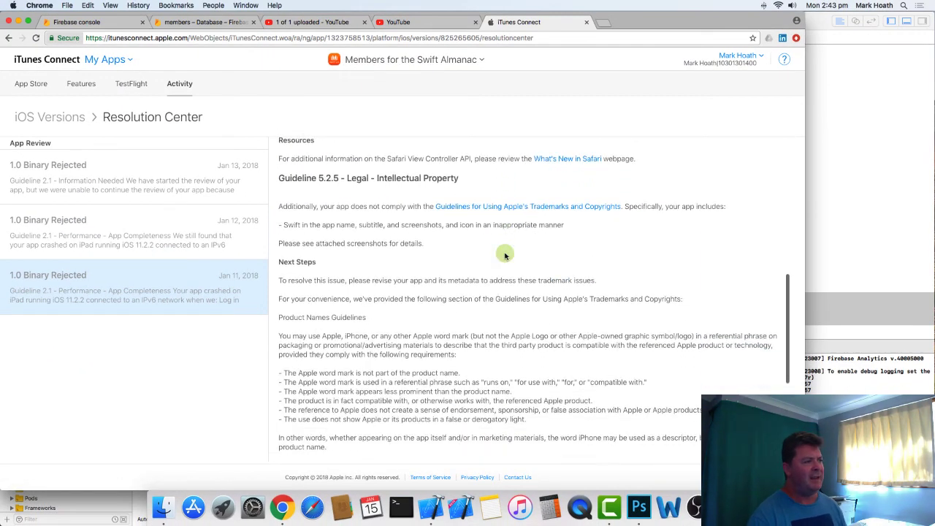
pyautogui.scroll(-1, 504, 254)
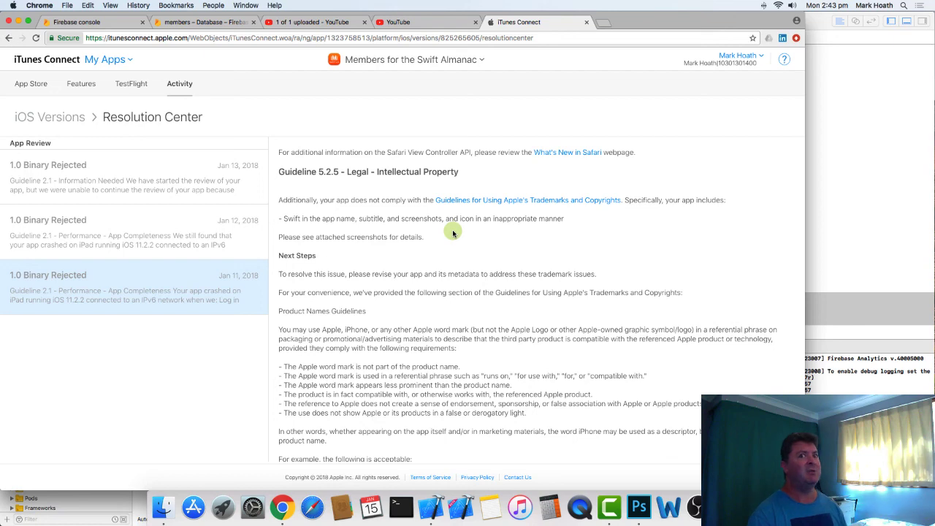
pyautogui.scroll(-2, 515, 241)
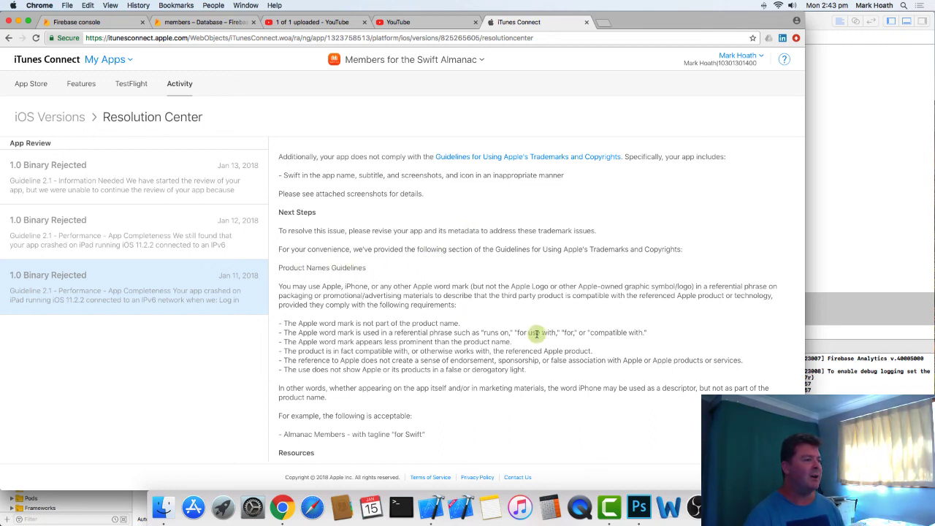
pyautogui.scroll(-1, 537, 333)
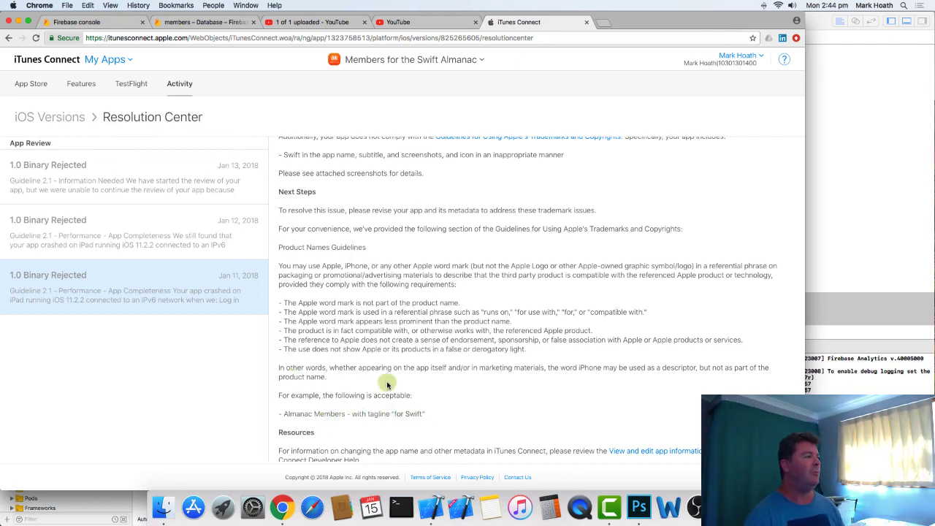
# - Check the App Information page, reopen the Resolution Center, and read the Jan 13 rejection through to its Guideline 5.2.5 attachments
pyautogui.click(30, 85)
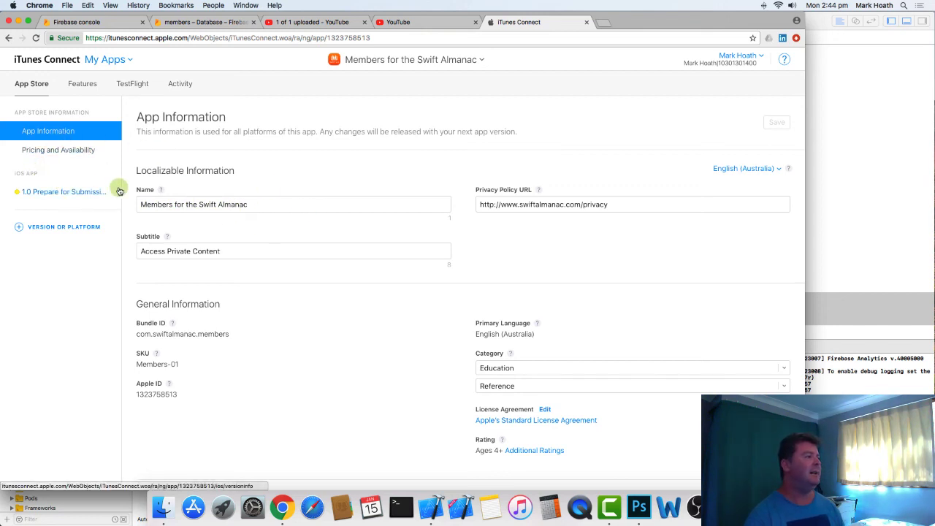
pyautogui.click(48, 194)
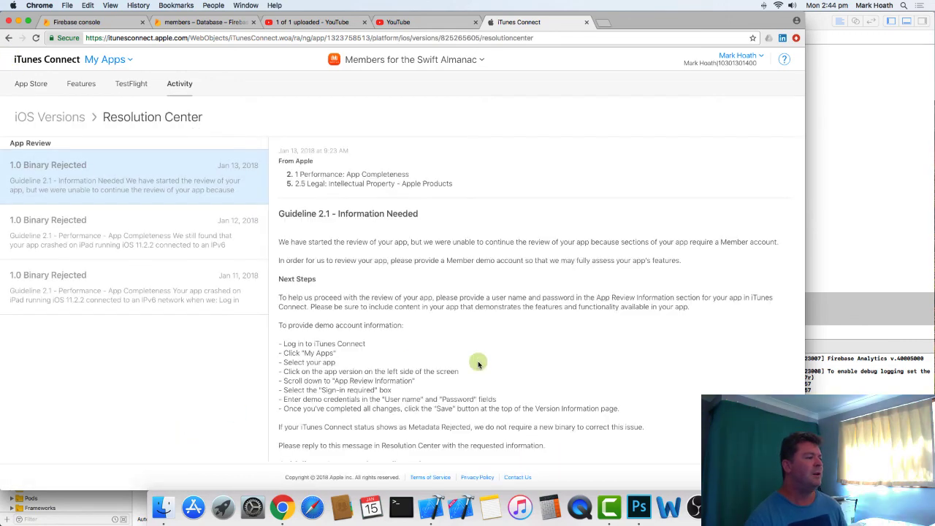
pyautogui.scroll(-5, 479, 363)
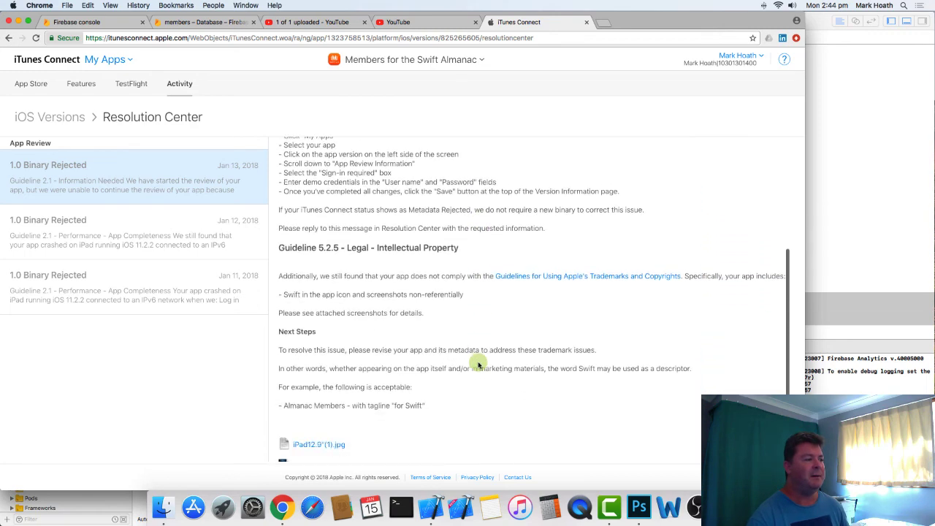
pyautogui.scroll(-2, 478, 363)
pyautogui.scroll(-1, 486, 376)
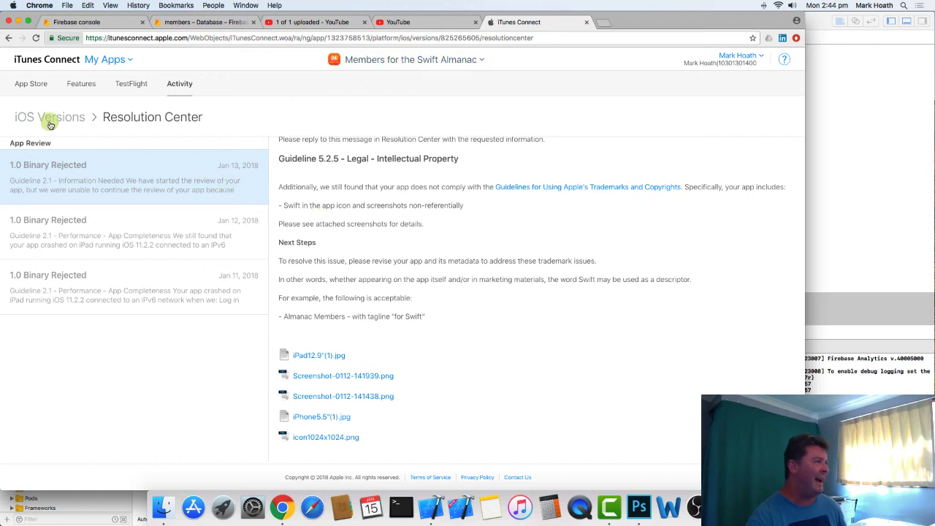
# - Open the iOS App 1.0 version page and view its screenshots for the iPhone 5.5" display
pyautogui.click(31, 88)
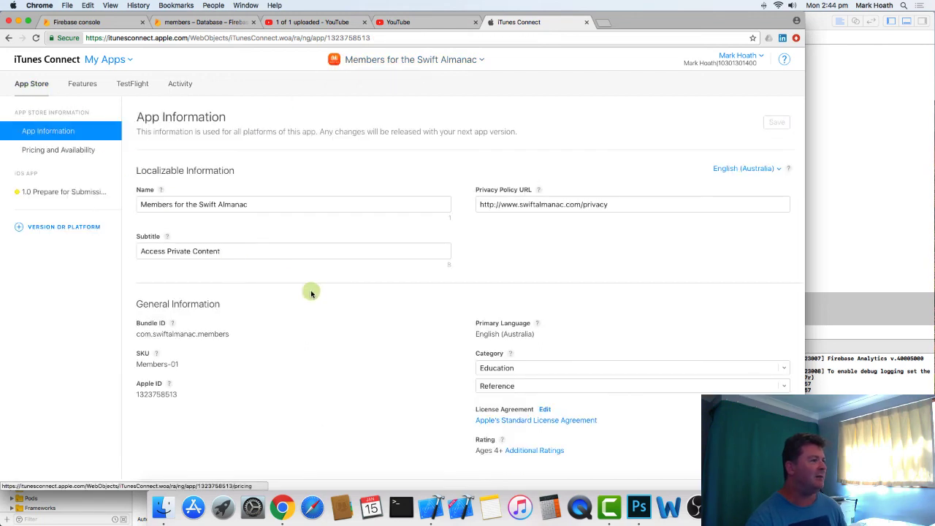
pyautogui.click(67, 192)
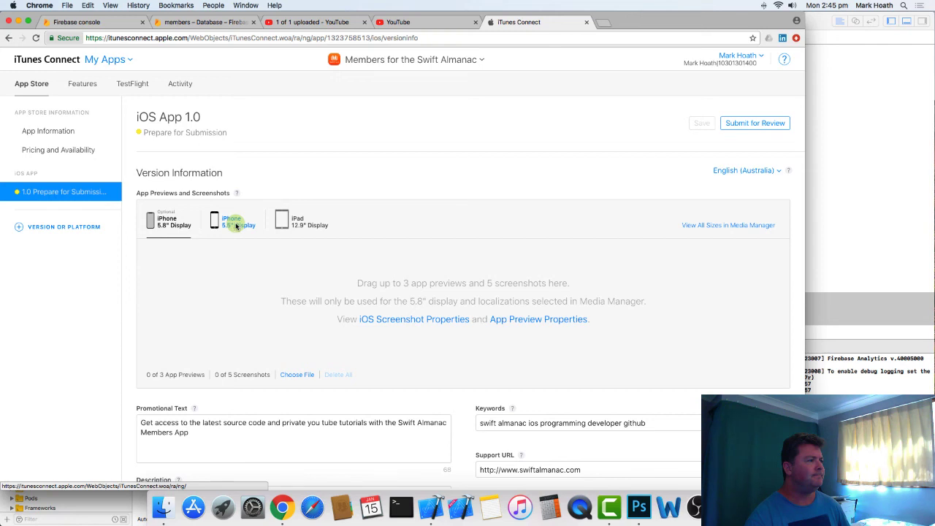
pyautogui.click(235, 225)
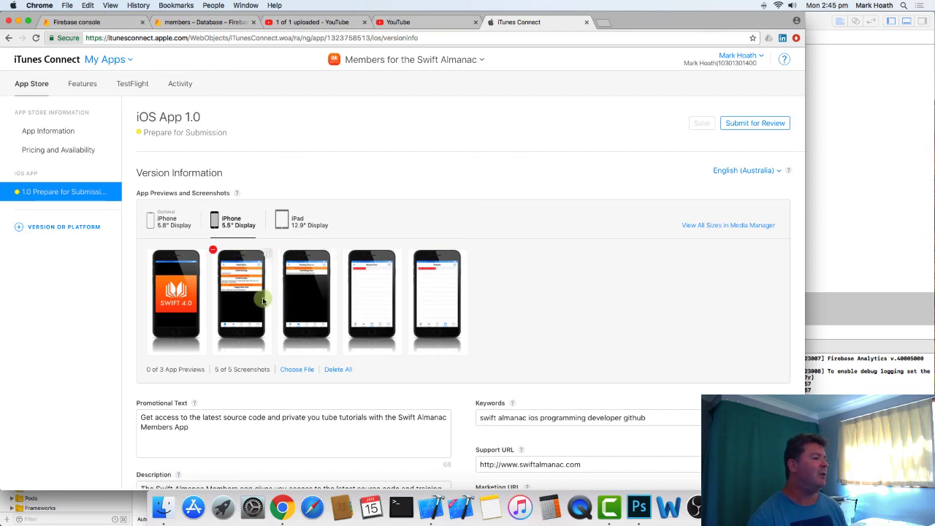
# - Switch to Xcode, open LegalViewController.swift, and highlight the Apple registered trademark line in the textField text
pyautogui.click(859, 146)
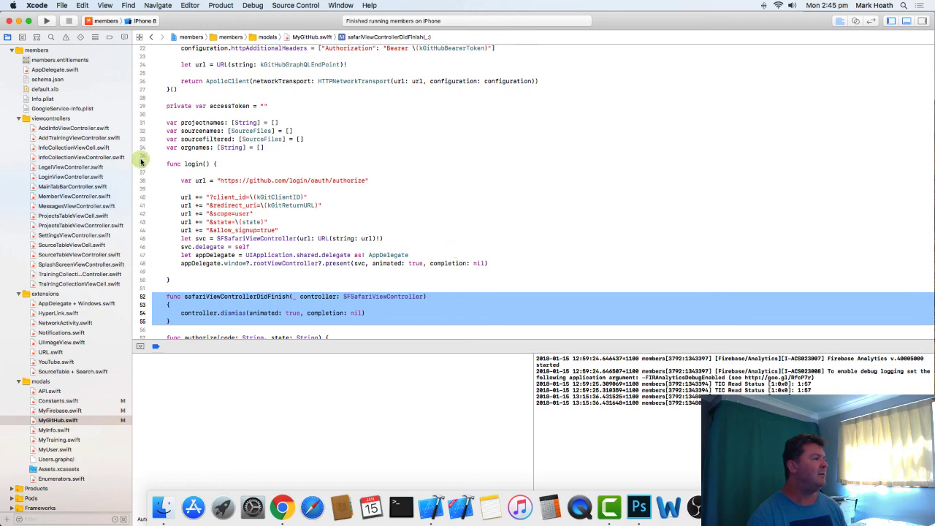
pyautogui.click(64, 167)
pyautogui.scroll(3, 496, 217)
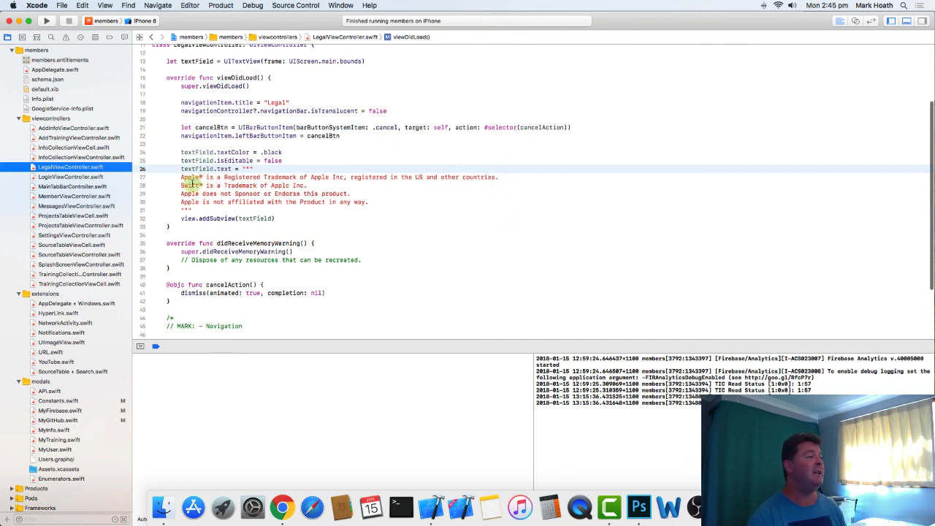
pyautogui.moveTo(179, 178); pyautogui.dragTo(537, 177)
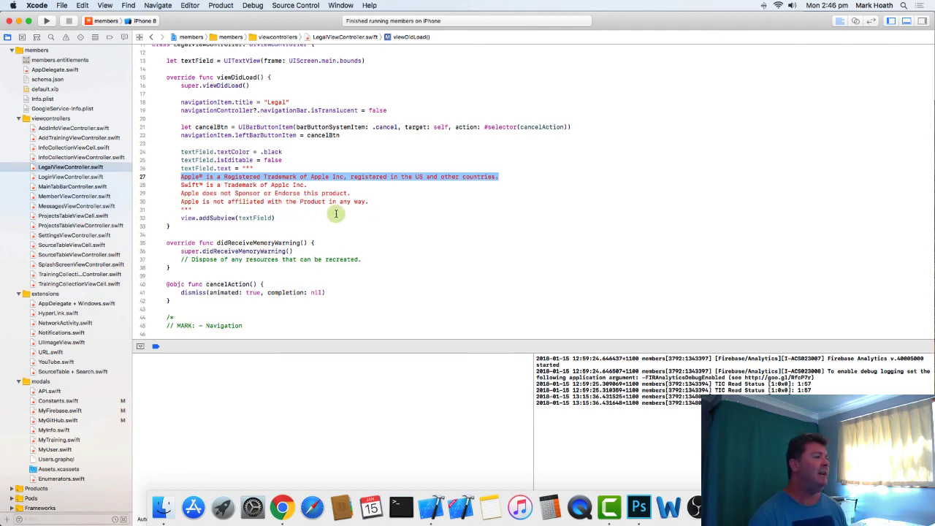
# - Return to the version page in Chrome, highlight the Apple and Swift trademark notice in the Description, and review the surrounding metadata and screenshots
pyautogui.press('super+Tab')
pyautogui.scroll(-5, 384, 253)
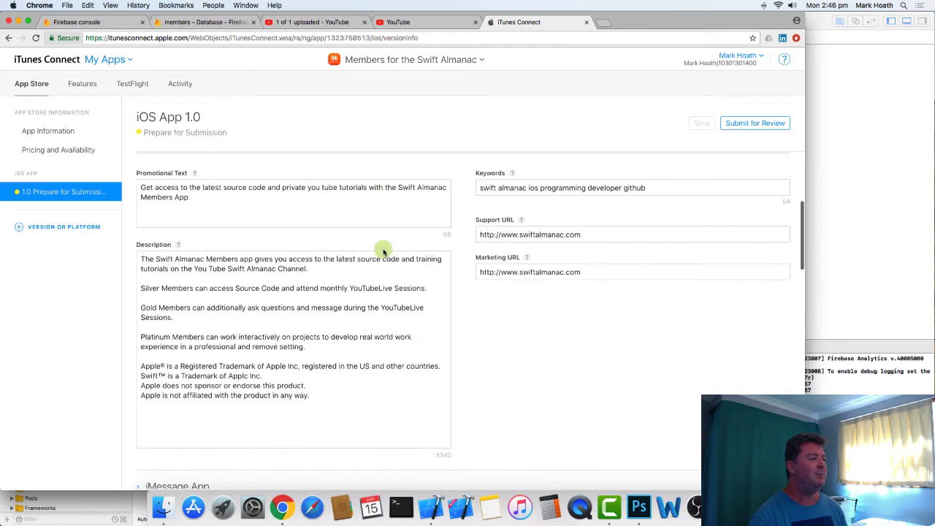
pyautogui.moveTo(141, 333); pyautogui.dragTo(336, 372)
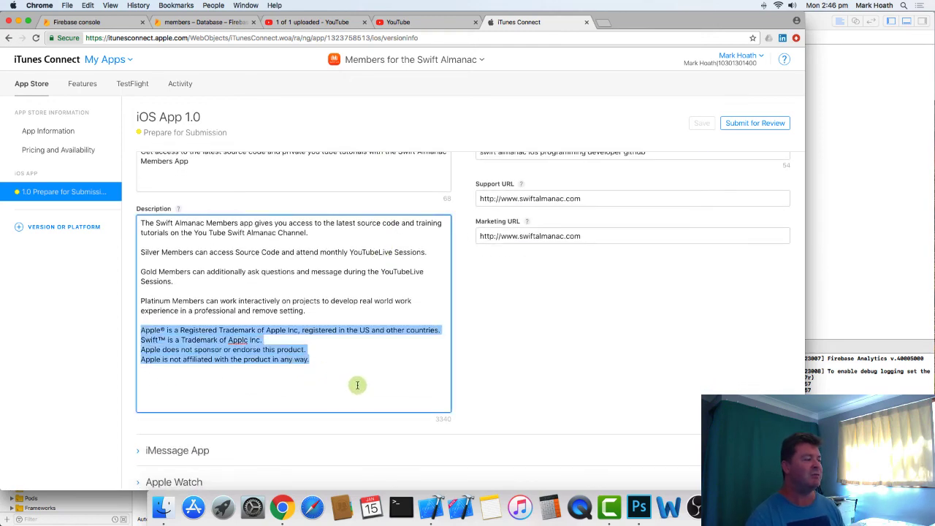
pyautogui.scroll(3, 363, 377)
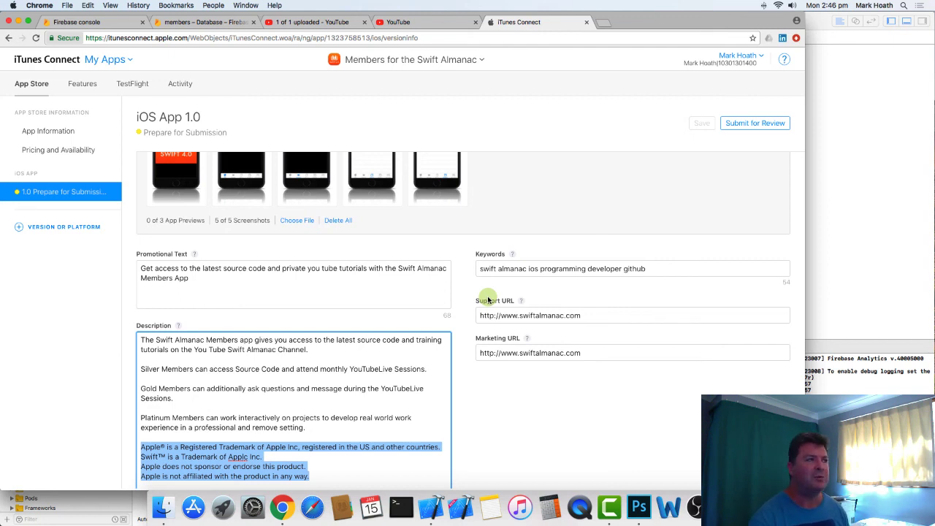
pyautogui.scroll(-3, 314, 400)
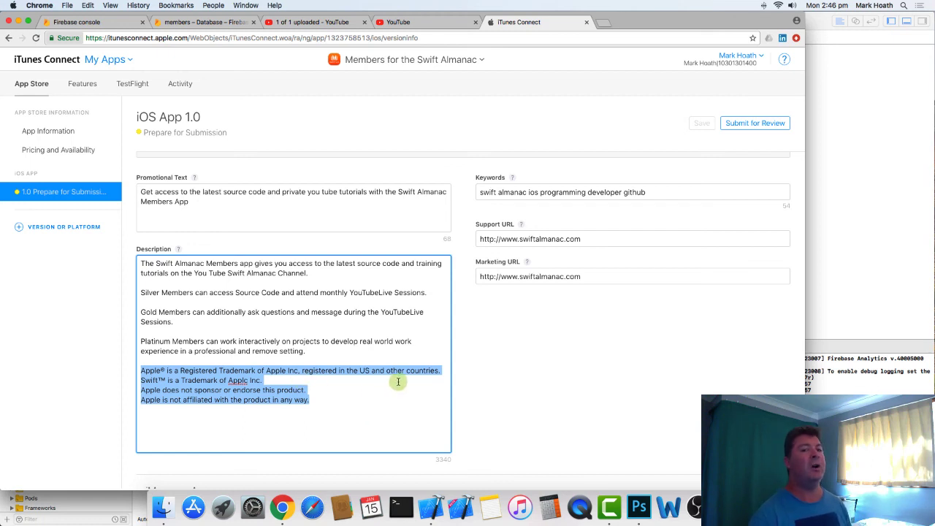
pyautogui.scroll(1, 394, 384)
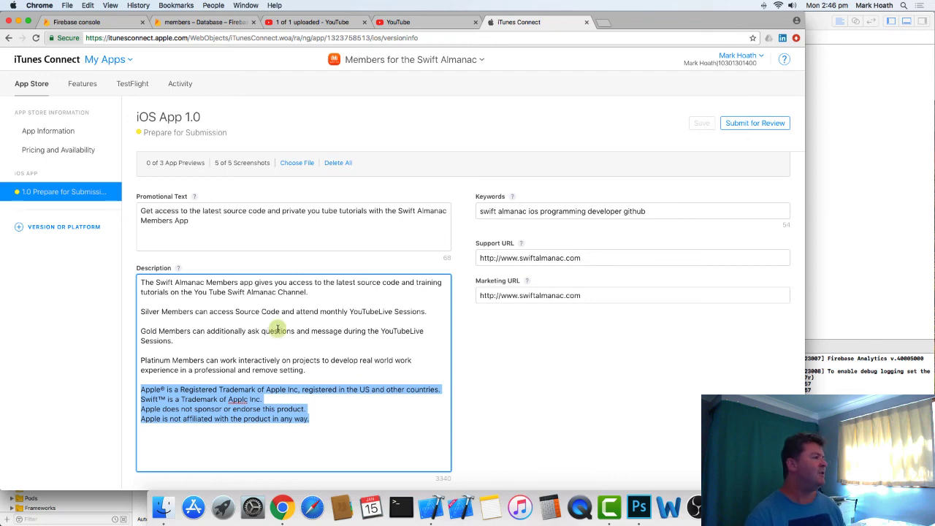
pyautogui.scroll(1, 285, 328)
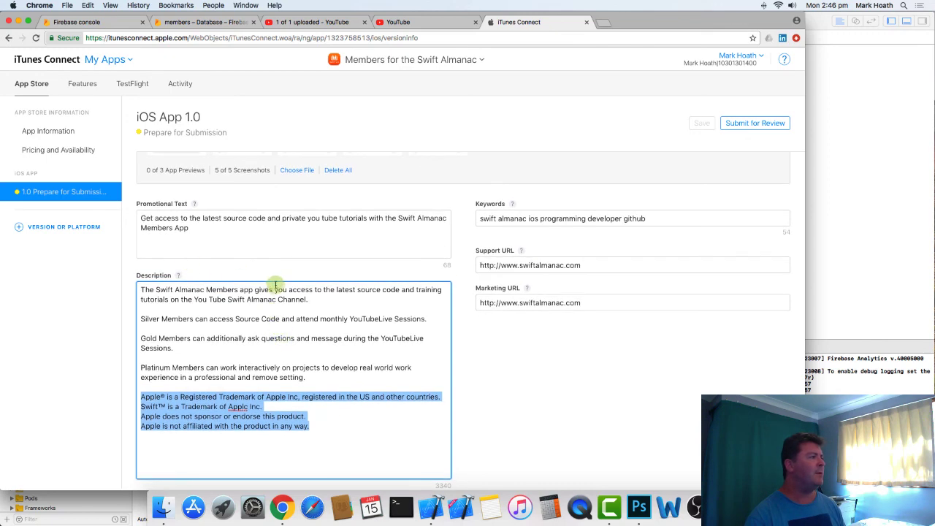
pyautogui.scroll(5, 274, 296)
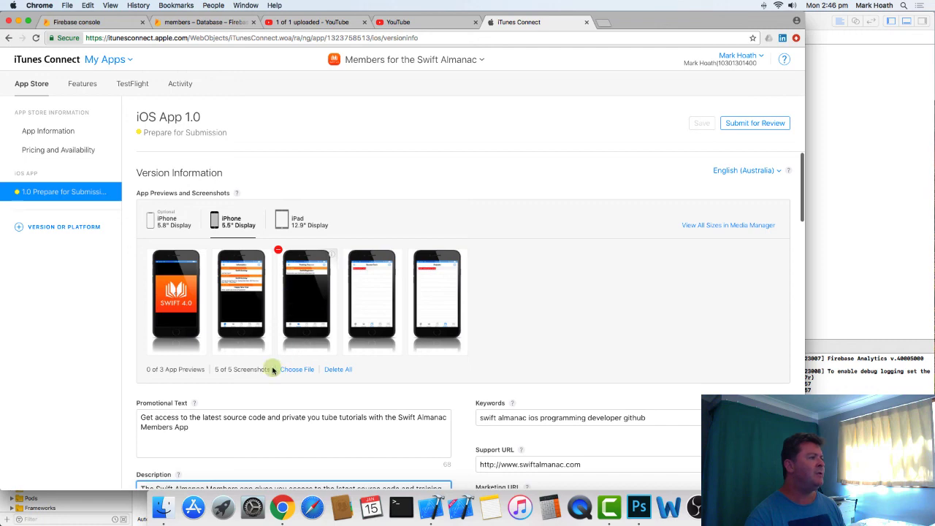
# - Look through the App Review Information and Version Release sections, and open the Resolution Center from Additional Information
pyautogui.scroll(-8, 292, 358)
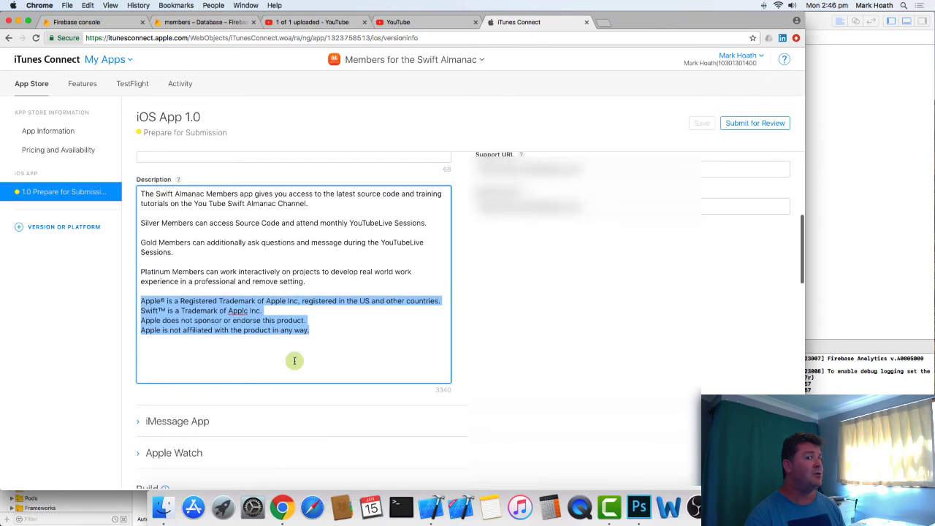
pyautogui.scroll(-3, 294, 360)
pyautogui.scroll(-15, 294, 360)
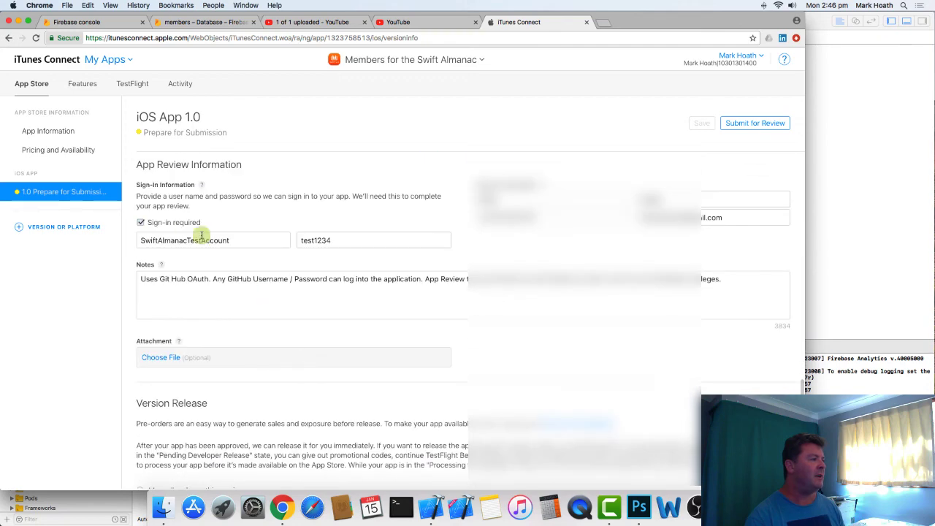
pyautogui.scroll(-6, 336, 398)
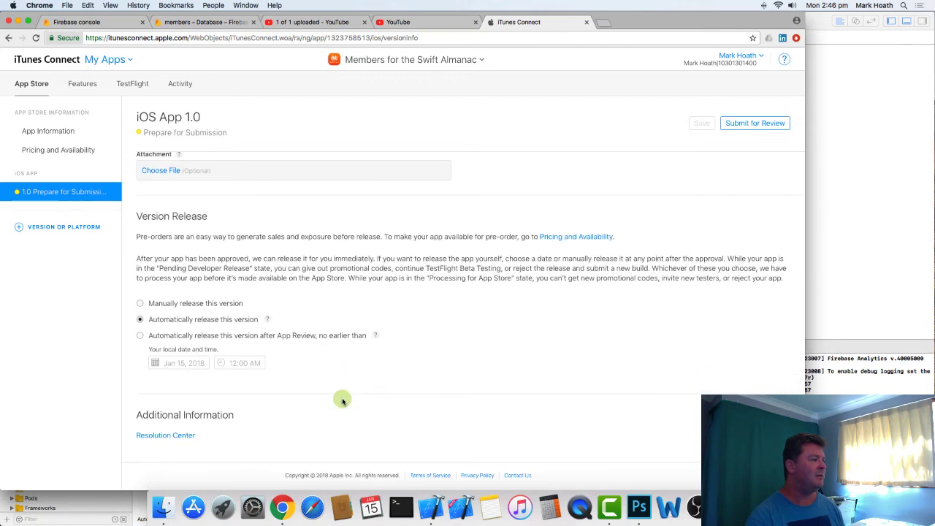
pyautogui.click(160, 437)
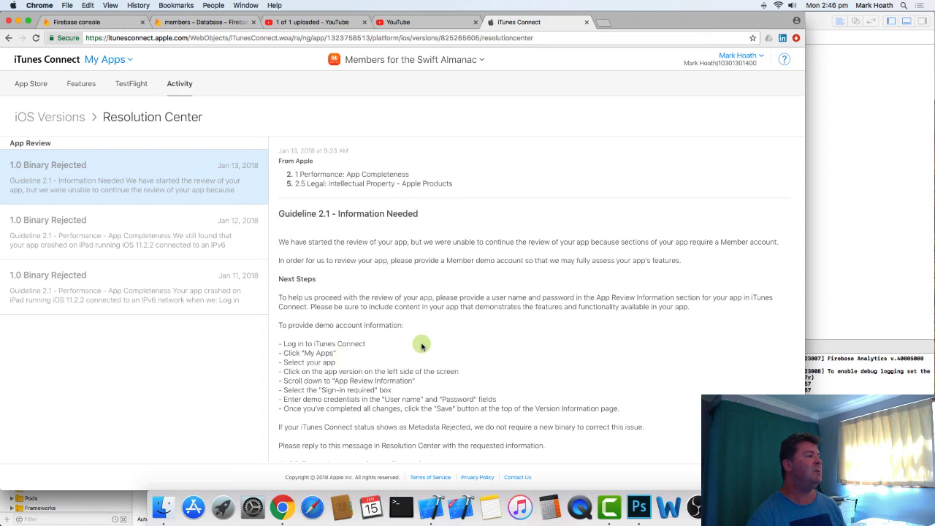
# - Skim the Jan 13 rejection, compare it with the Jan 12 rejection's Guideline 5.2.5 section, and return to the Jan 13 message
pyautogui.scroll(-8, 531, 333)
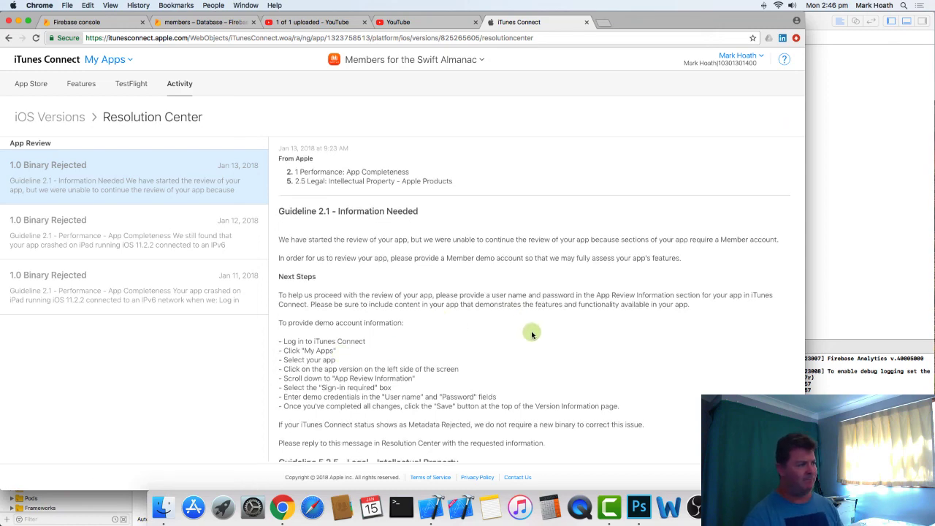
pyautogui.scroll(-2, 531, 333)
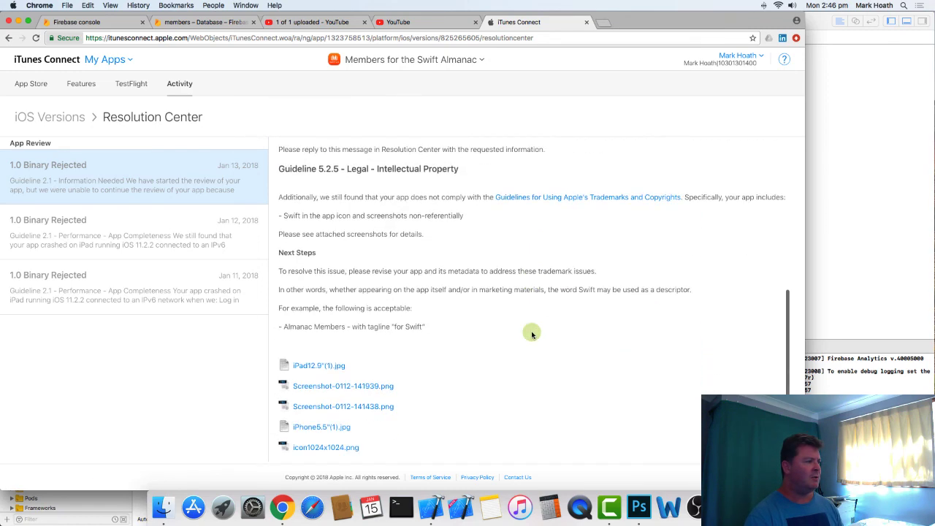
pyautogui.scroll(5, 532, 333)
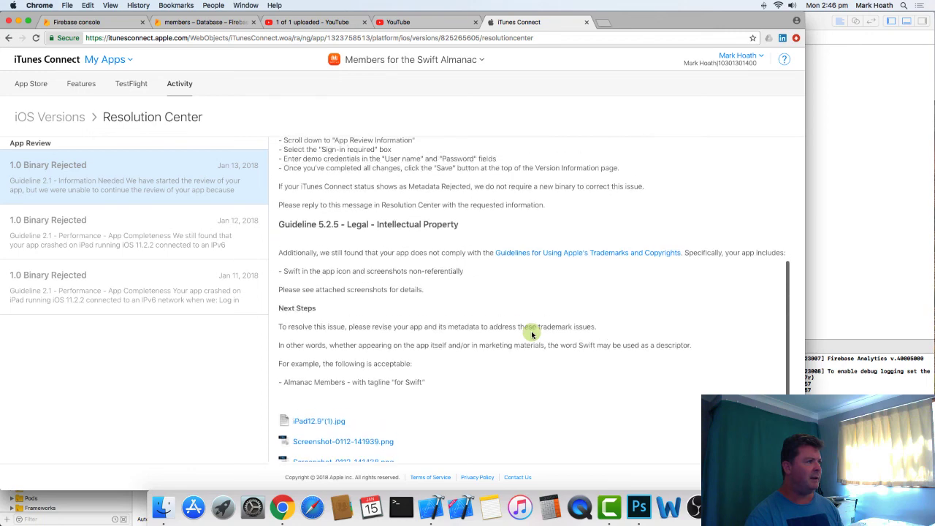
pyautogui.click(179, 268)
pyautogui.click(190, 243)
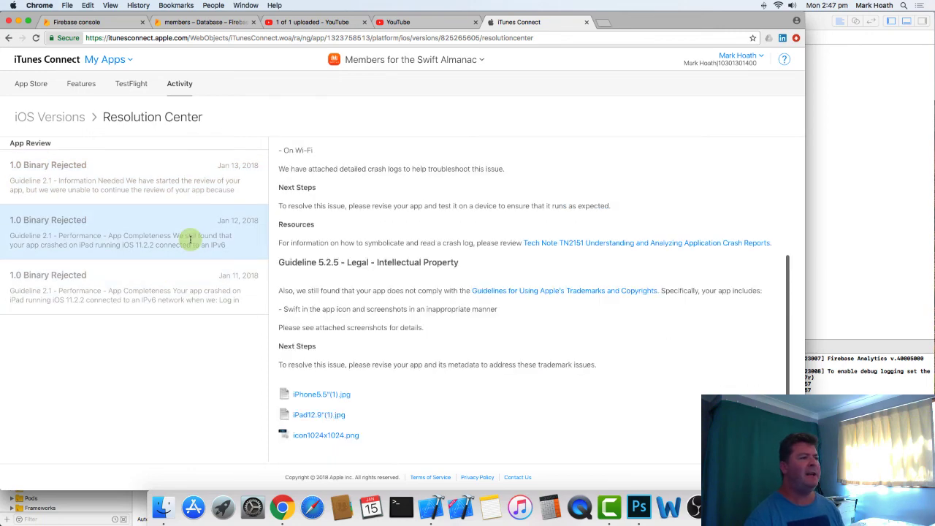
pyautogui.click(153, 176)
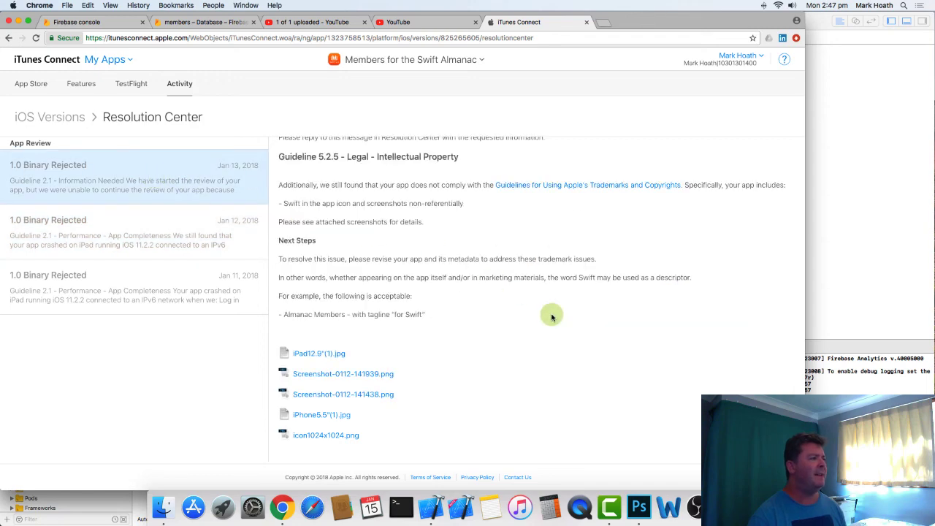
# - Read the Jan 13 rejection from the Guideline 2.1 demo account request to the acceptable naming example under Guideline 5.2.5
pyautogui.scroll(5, 550, 314)
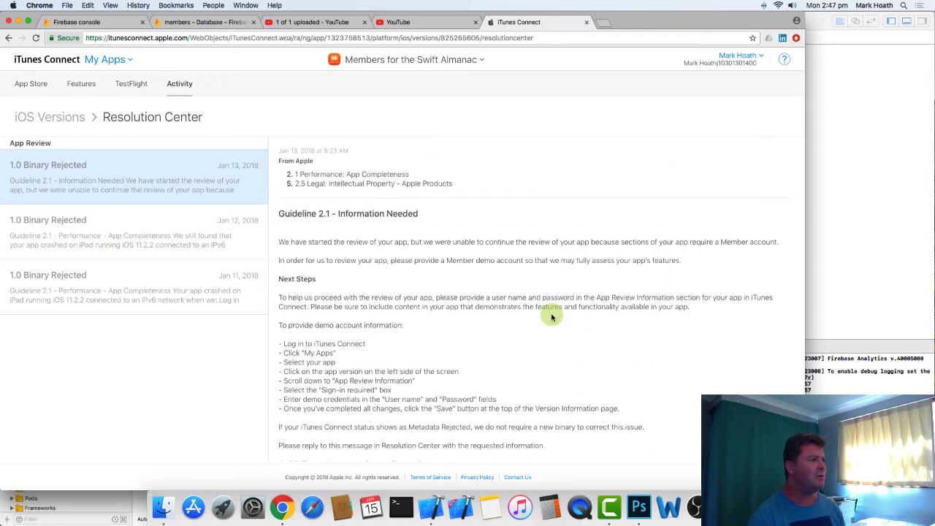
pyautogui.scroll(-1, 552, 316)
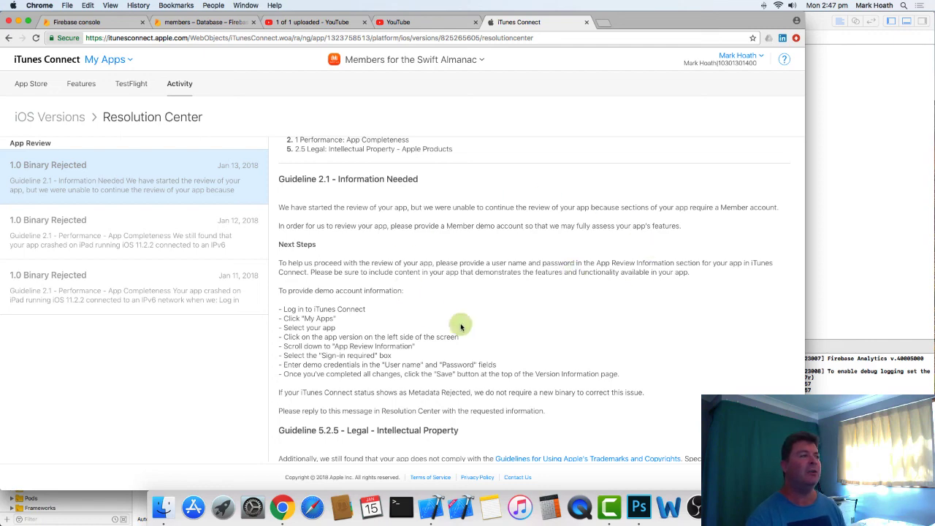
pyautogui.scroll(-2, 609, 336)
pyautogui.scroll(-10, 609, 332)
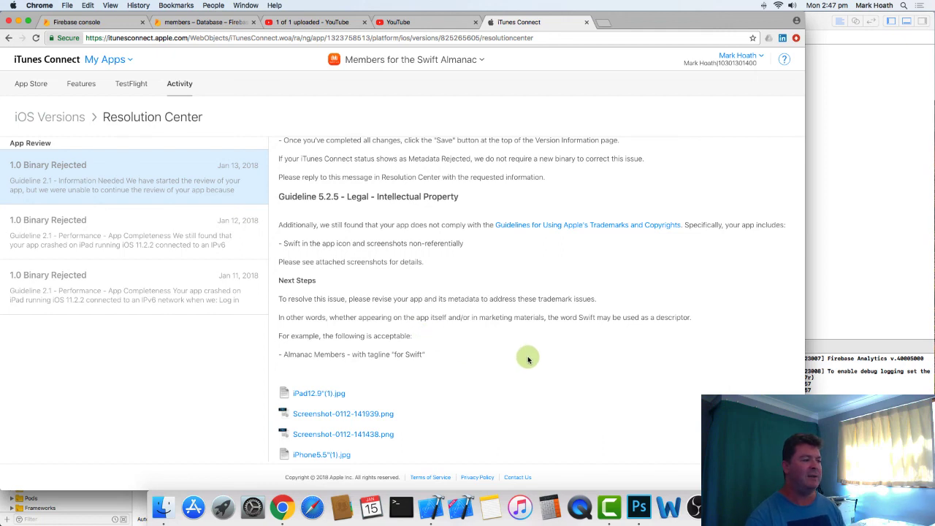
pyautogui.scroll(3, 500, 324)
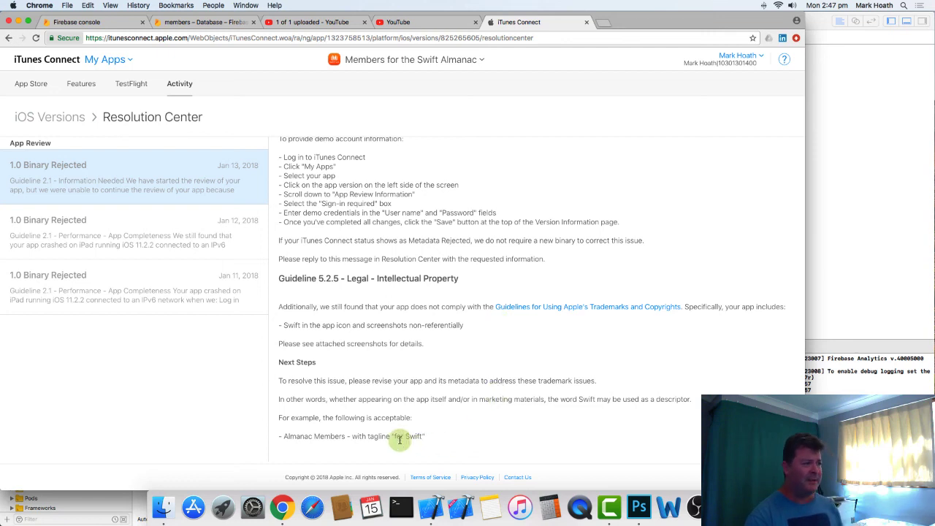
pyautogui.scroll(-2, 407, 436)
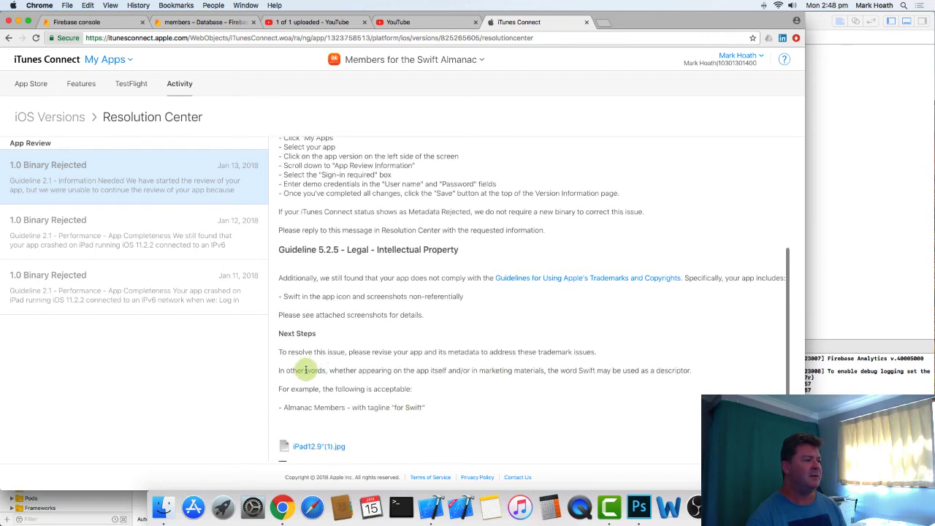
# - Examine the acceptable naming example in the Jan 13 rejection, highlighting "Almanac" and "Swift" in turn, and review the surrounding Guideline 5.2.5 text
pyautogui.doubleClick(413, 408)
pyautogui.moveTo(413, 407)
pyautogui.mouseDown()
pyautogui.moveTo(440, 409)
pyautogui.moveTo(399, 415)
pyautogui.mouseUp()
pyautogui.doubleClick(298, 408)
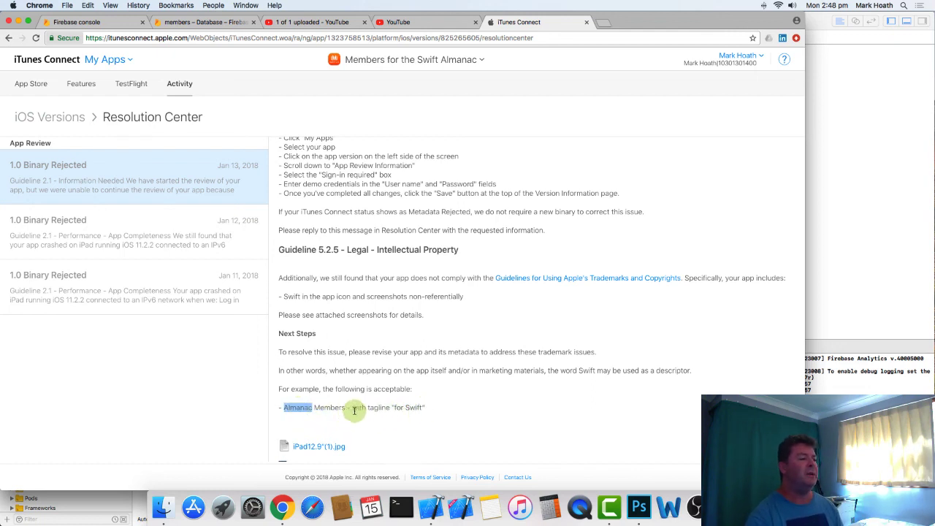
pyautogui.scroll(-2, 378, 421)
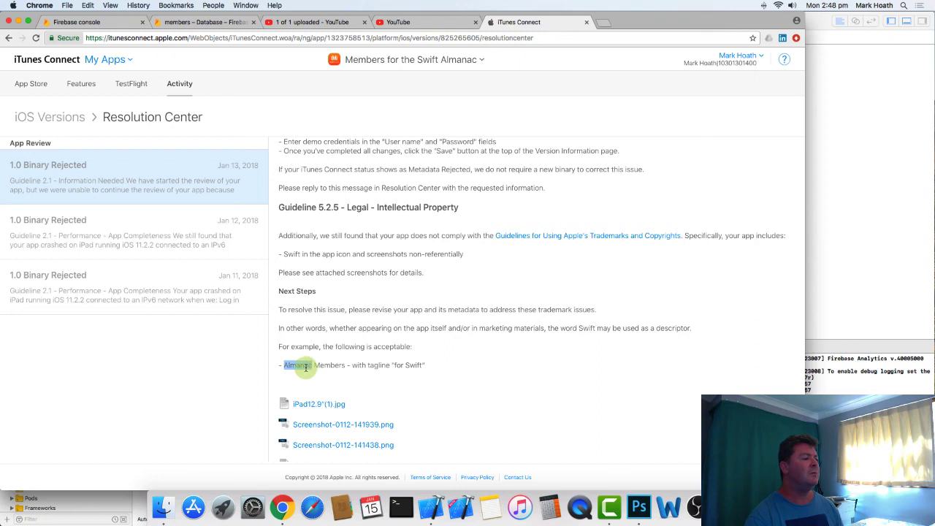
pyautogui.click(411, 365)
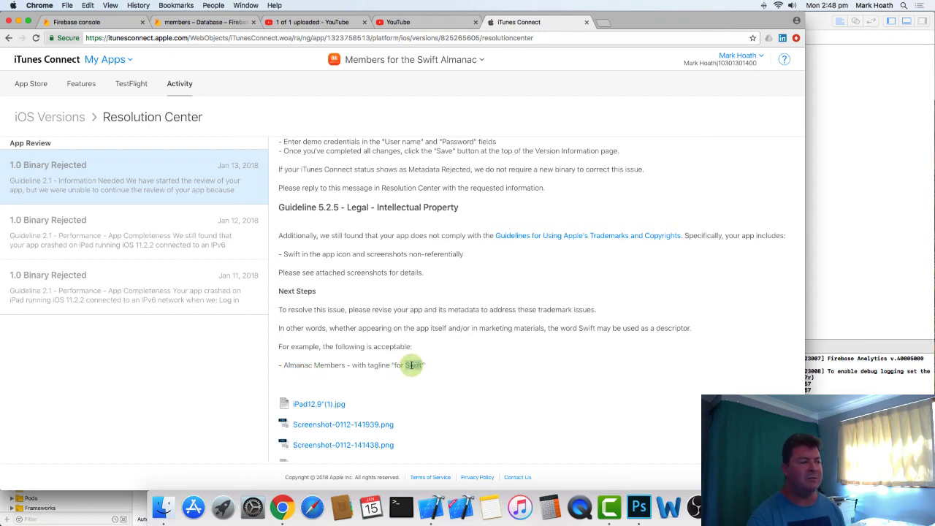
pyautogui.doubleClick(411, 365)
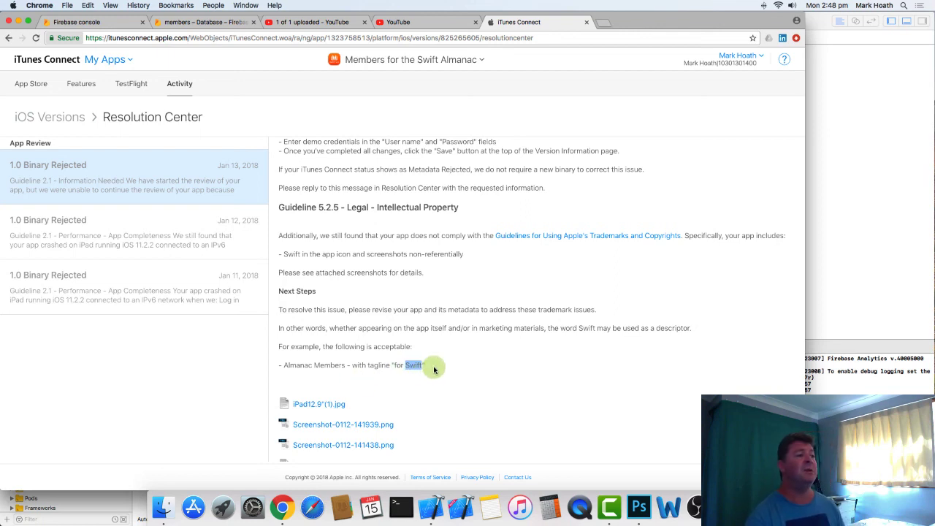
pyautogui.doubleClick(297, 364)
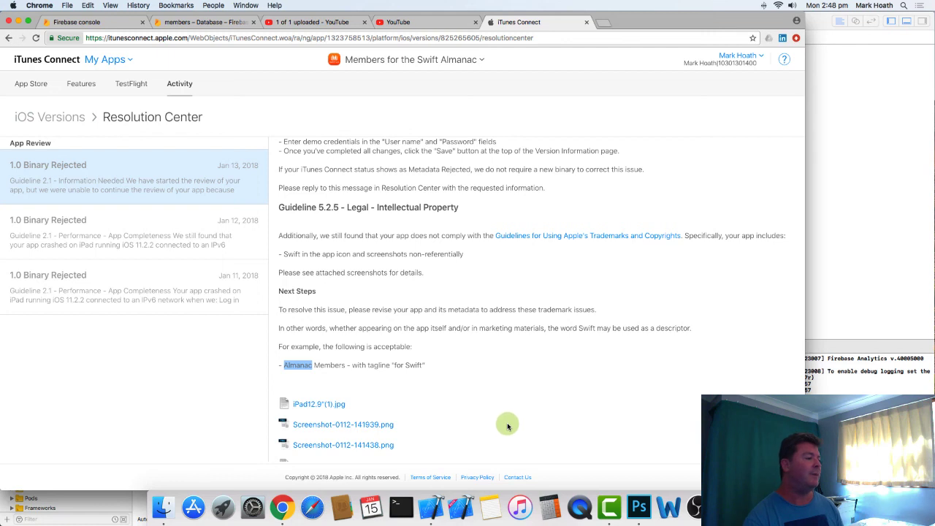
pyautogui.doubleClick(413, 364)
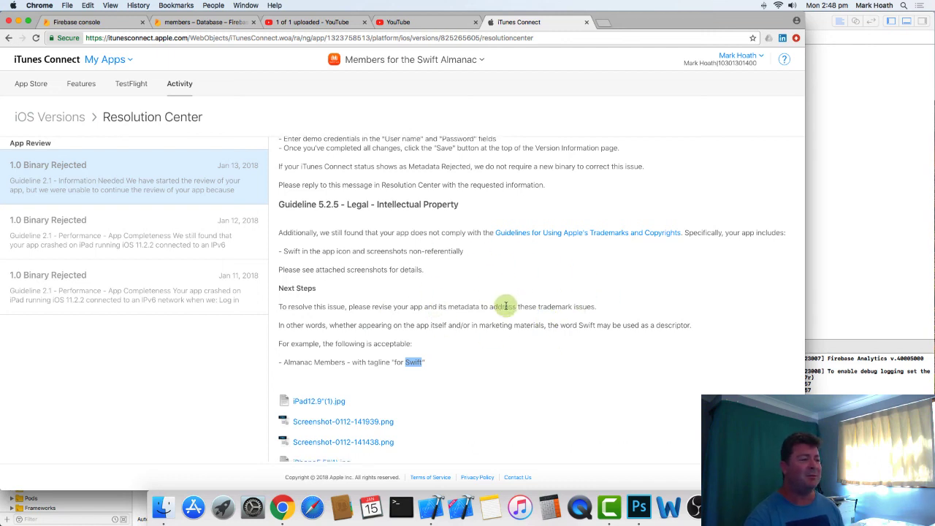
pyautogui.scroll(-2, 505, 306)
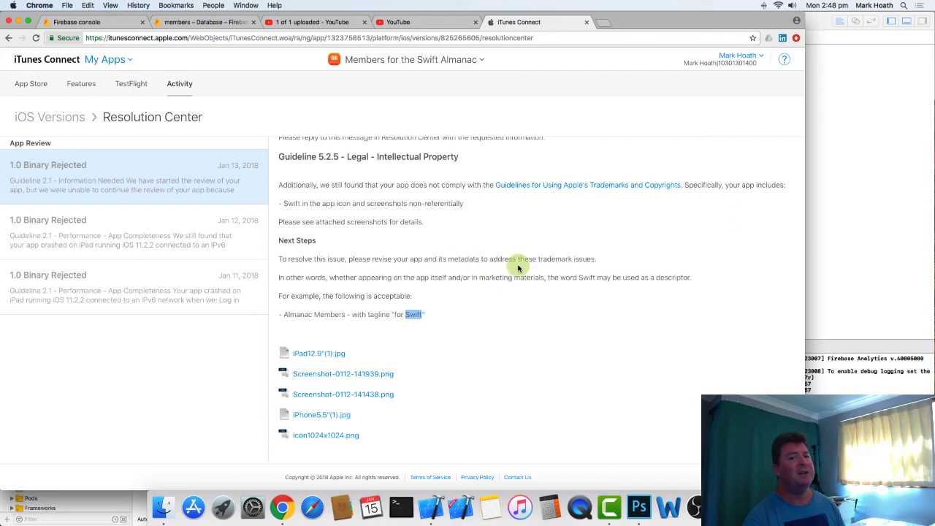
pyautogui.scroll(5, 525, 258)
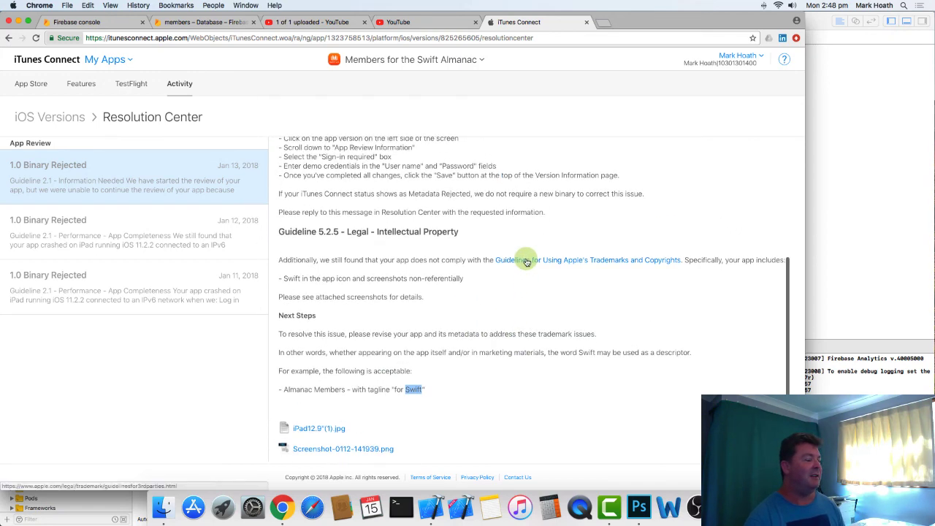
# - Reread the Jan 13 rejection from the demo account instructions through the Guideline 5.2.5 section to the attached image files
pyautogui.scroll(-2, 525, 261)
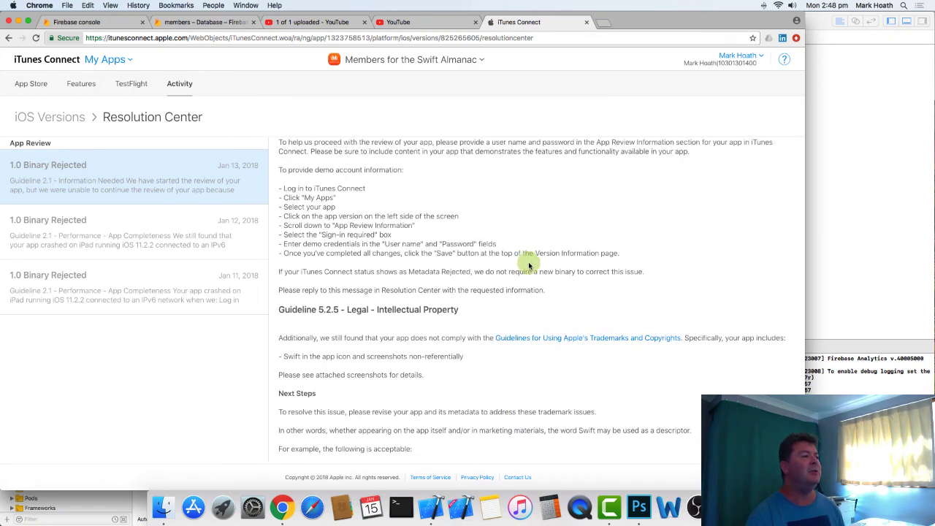
pyautogui.scroll(-2, 528, 261)
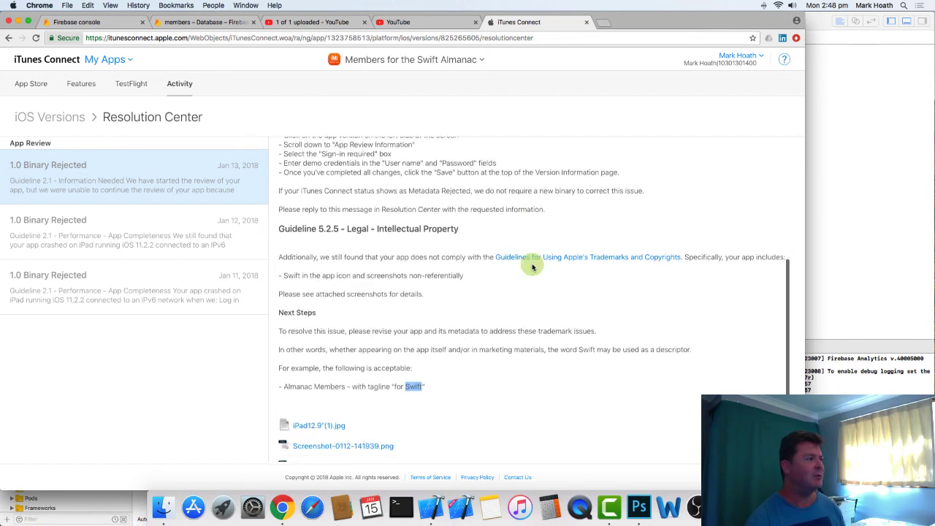
pyautogui.scroll(3, 533, 267)
pyautogui.scroll(-3, 533, 268)
pyautogui.scroll(-4, 533, 267)
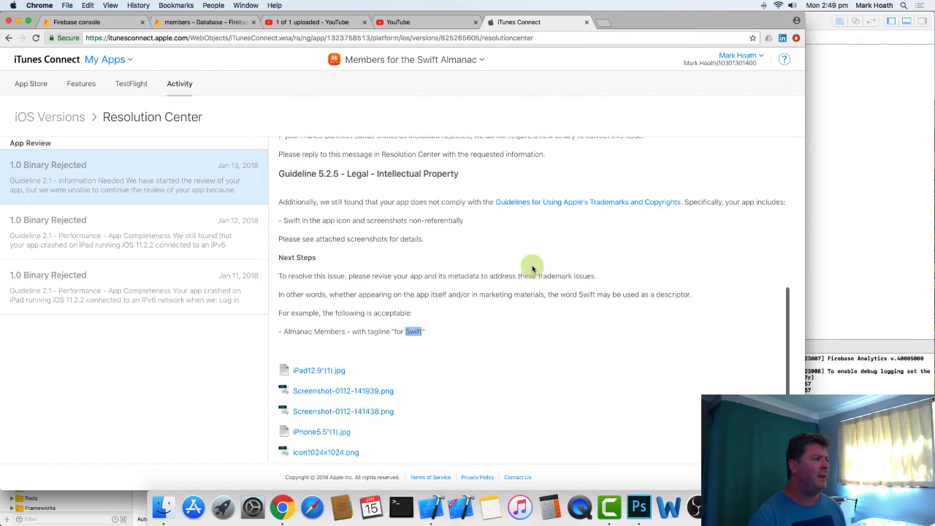
pyautogui.scroll(10, 540, 248)
# - Open the iOS 1.0 Prepare for Submission version and review its metadata from the screenshots down to the Build section
pyautogui.click(32, 84)
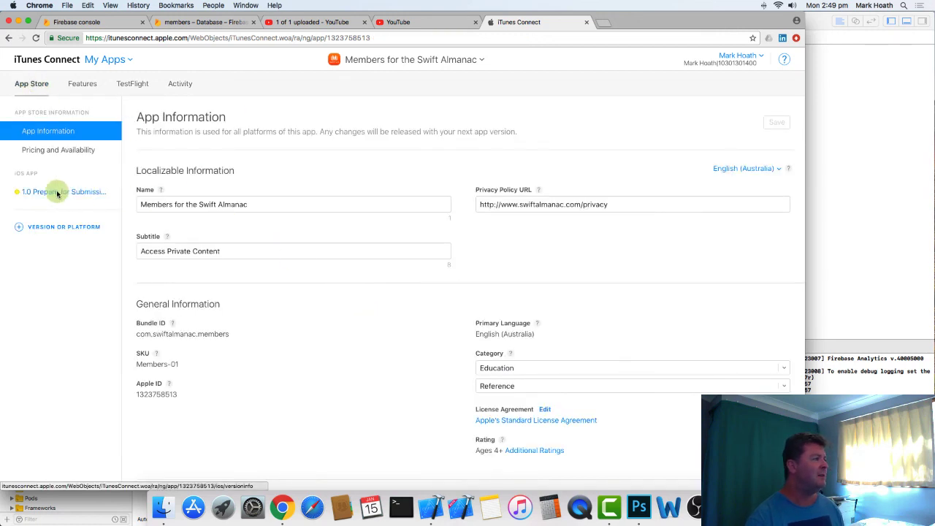
pyautogui.click(58, 194)
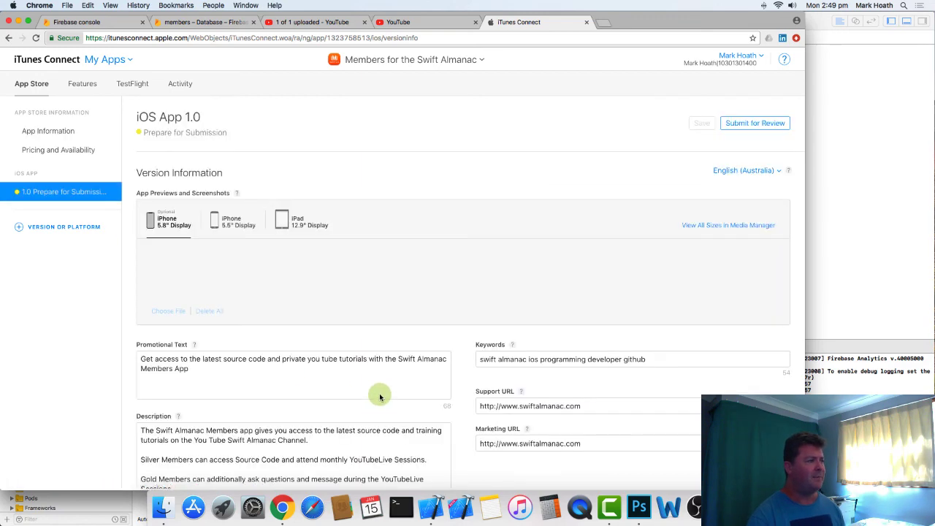
pyautogui.scroll(-3, 380, 398)
pyautogui.scroll(3, 380, 398)
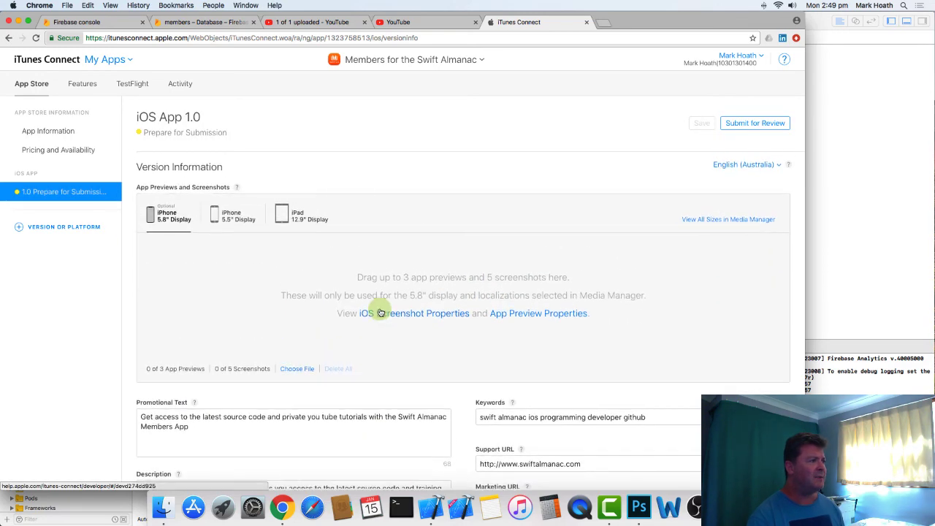
pyautogui.scroll(-5, 424, 357)
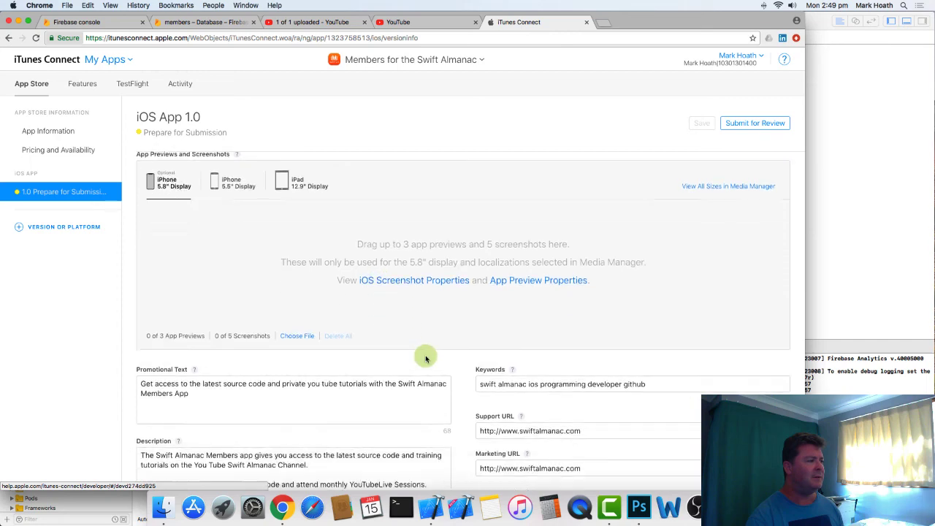
pyautogui.scroll(-3, 425, 356)
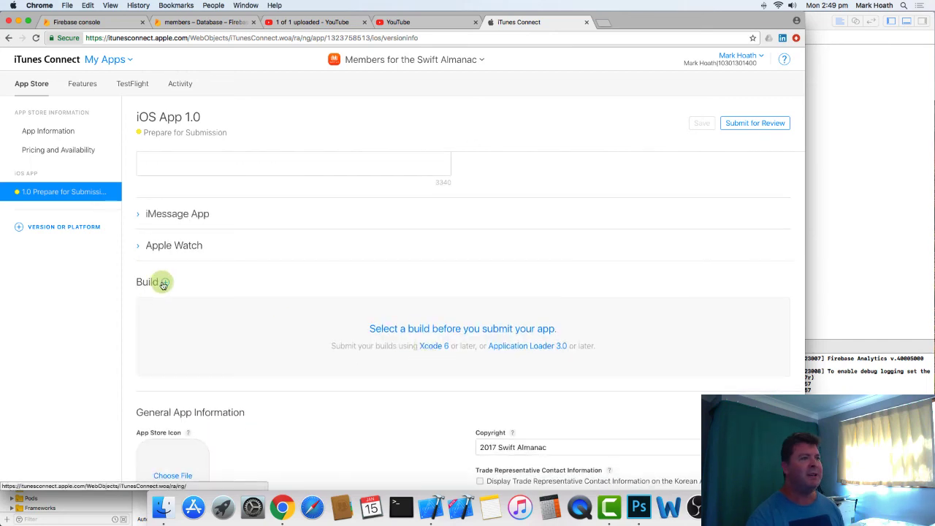
# - Switch to Xcode and check whether the members app can be archived with the current iPhone 8 destination
pyautogui.click(882, 181)
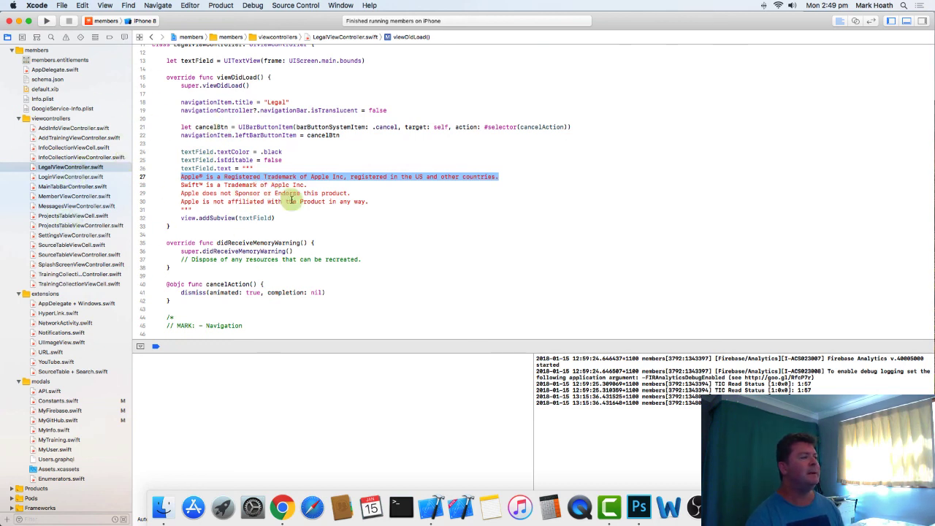
pyautogui.click(222, 5)
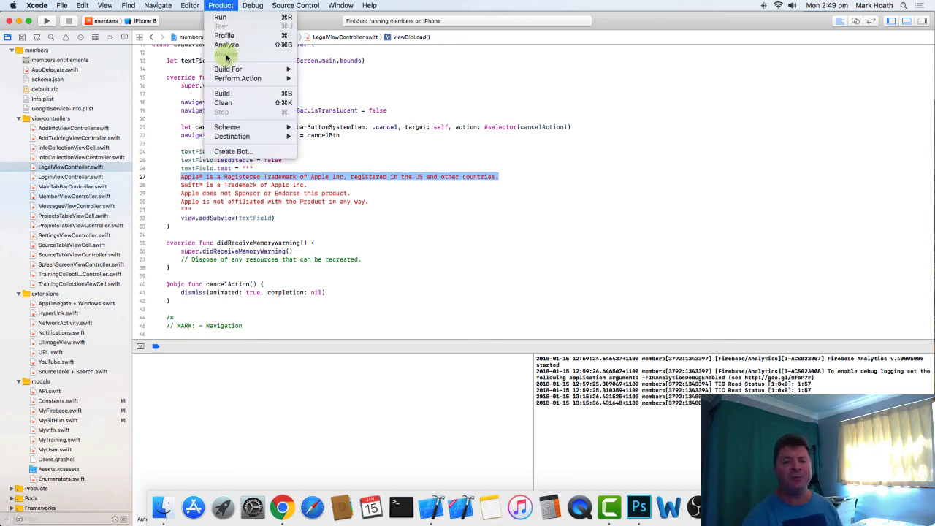
pyautogui.click(140, 23)
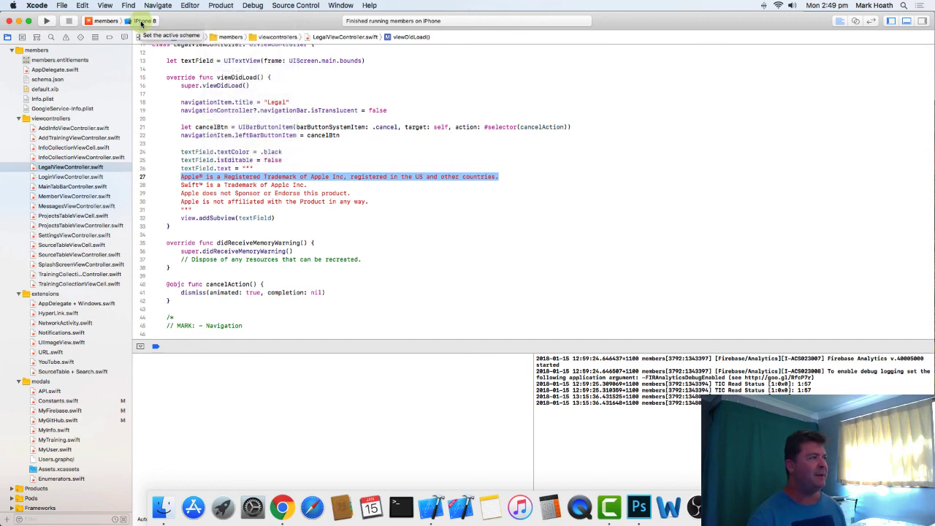
pyautogui.click(220, 6)
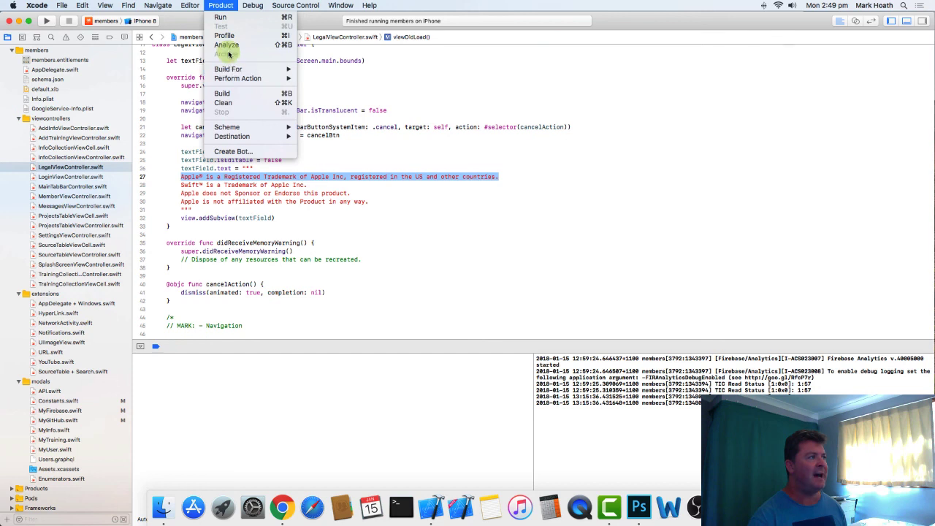
pyautogui.click(167, 20)
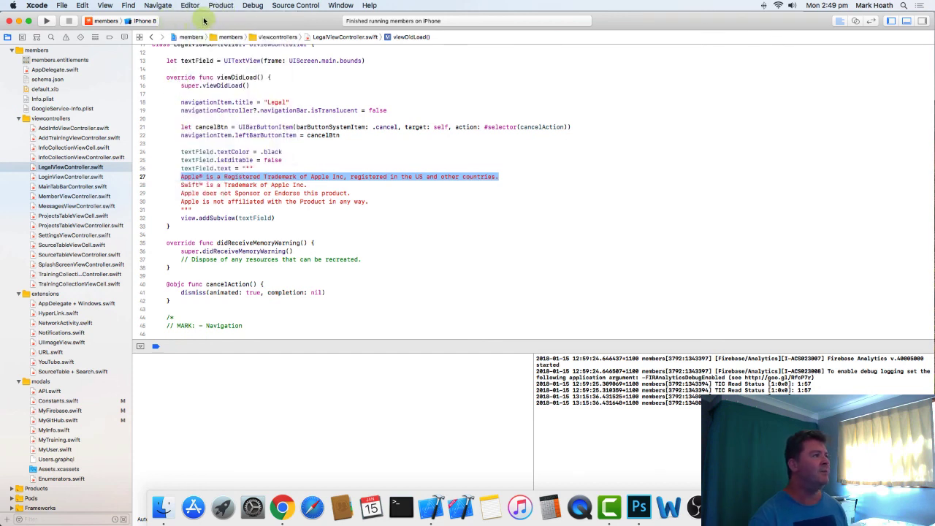
# - Set the members scheme's destination to the iPhone device and archive the app
pyautogui.click(221, 5)
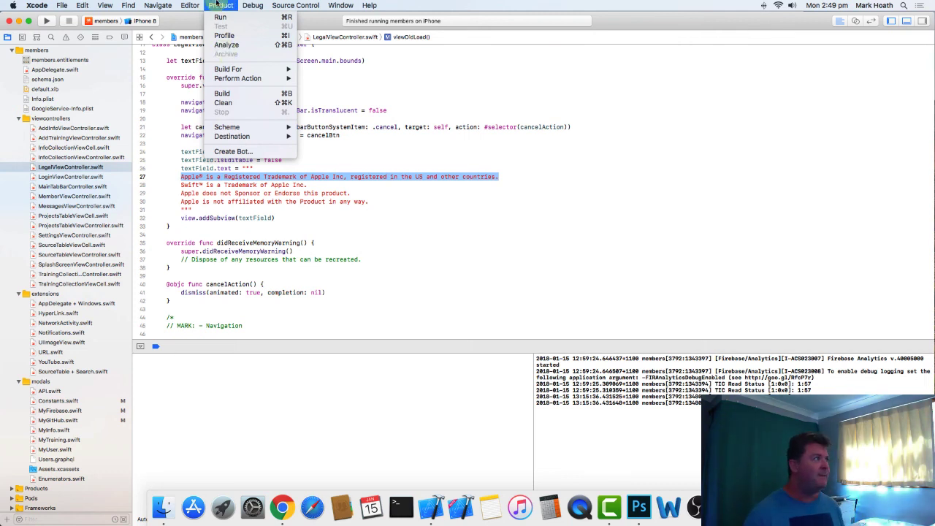
pyautogui.click(157, 18)
pyautogui.click(143, 21)
pyautogui.moveTo(146, 7)
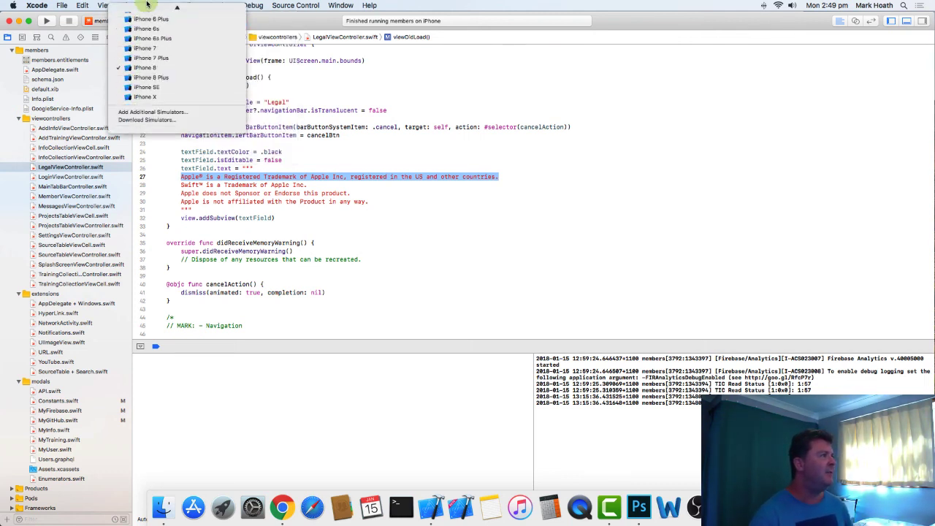
pyautogui.click(142, 18)
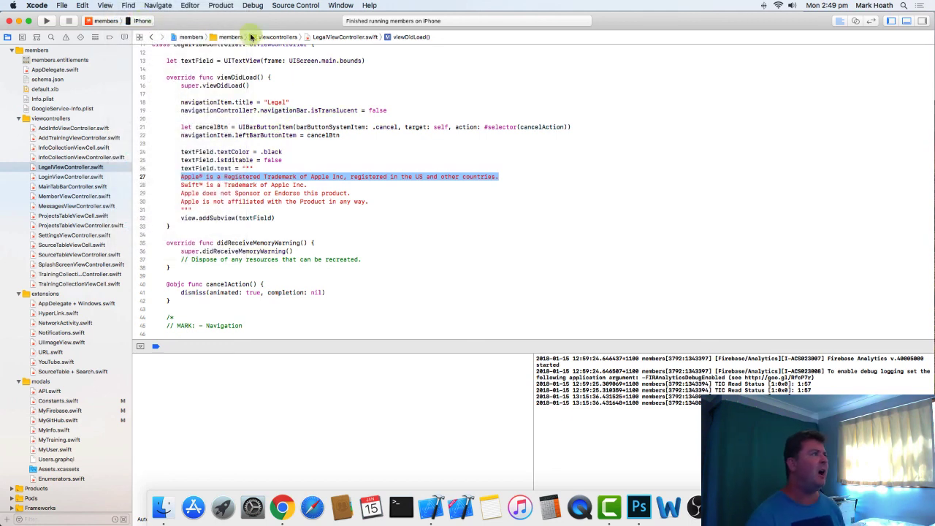
pyautogui.click(228, 7)
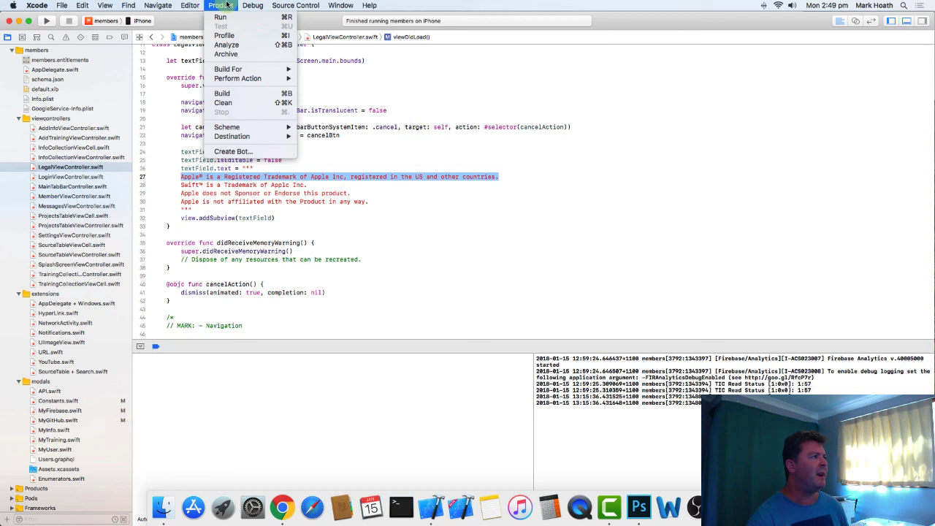
pyautogui.click(230, 55)
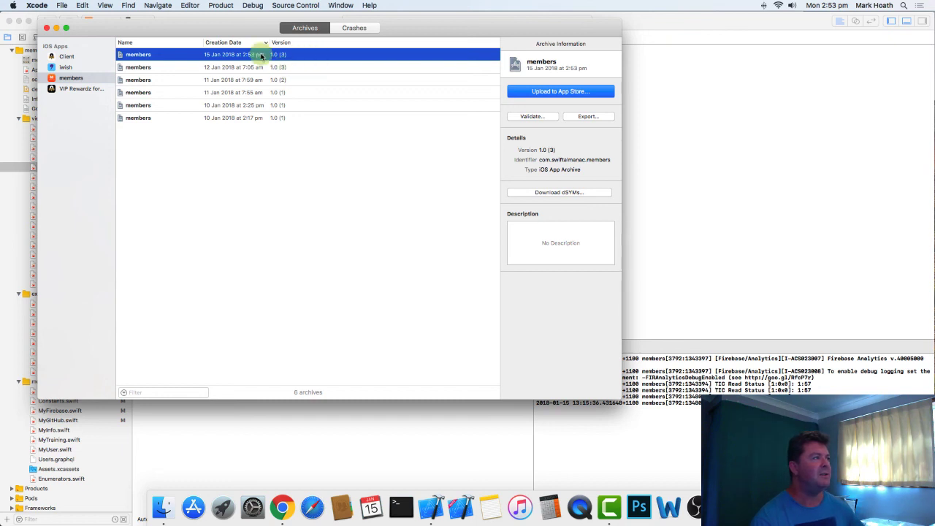
# - Set the members target's build number to 4 in its Identity settings and archive the app again
pyautogui.click(57, 29)
pyautogui.scroll(2, 43, 146)
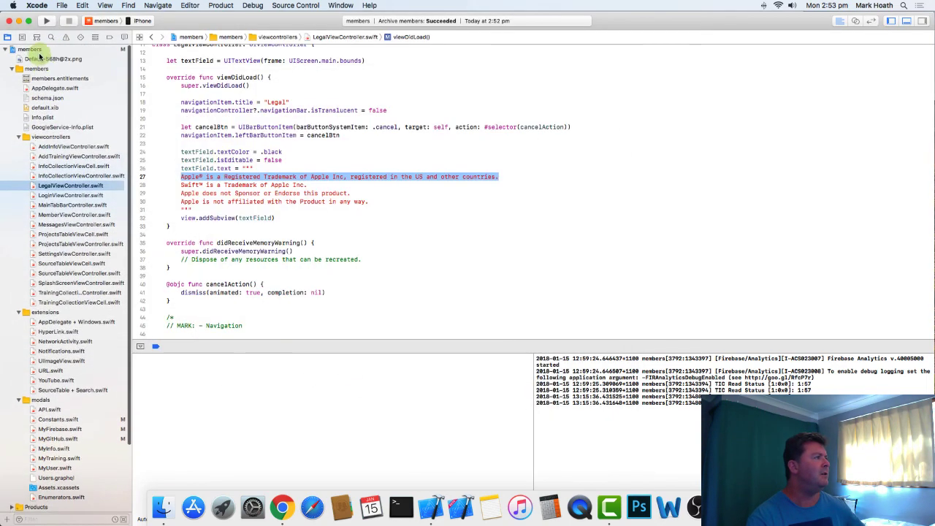
pyautogui.click(36, 51)
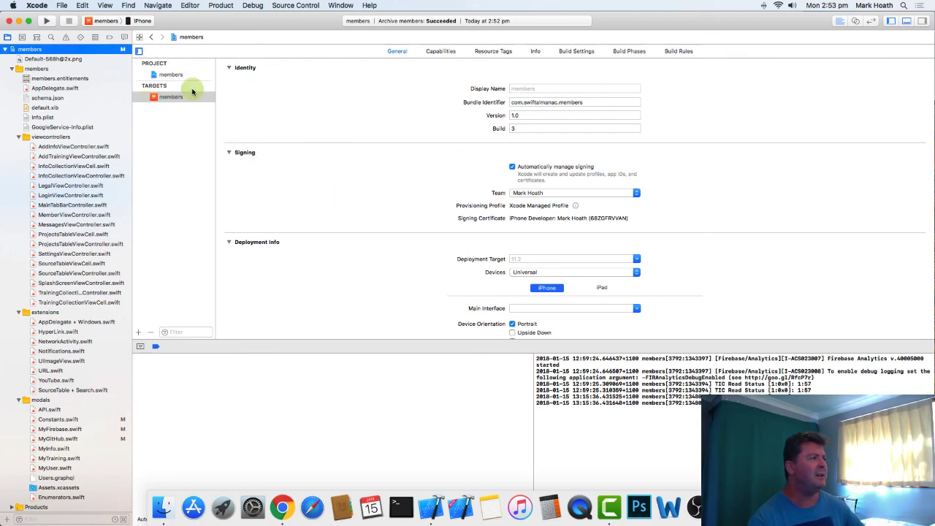
pyautogui.click(523, 128)
pyautogui.write('4')
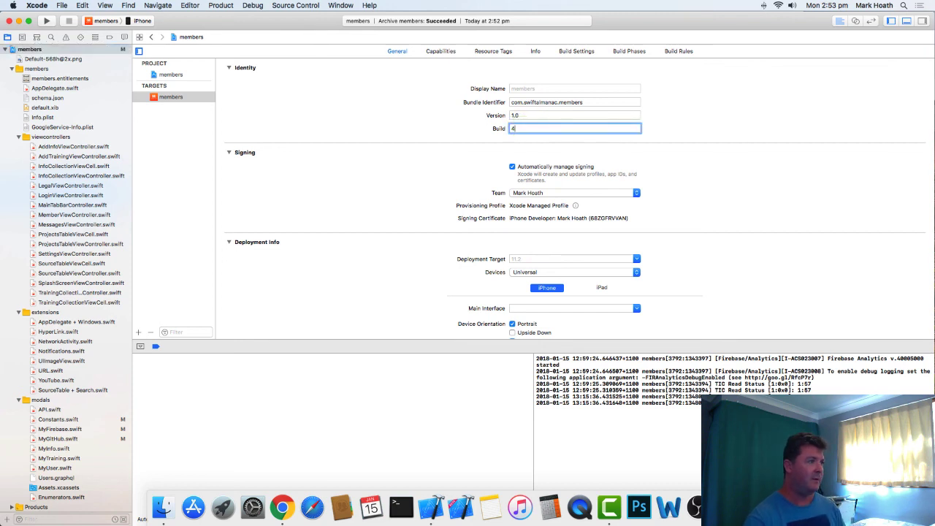
pyautogui.click(221, 5)
pyautogui.click(227, 54)
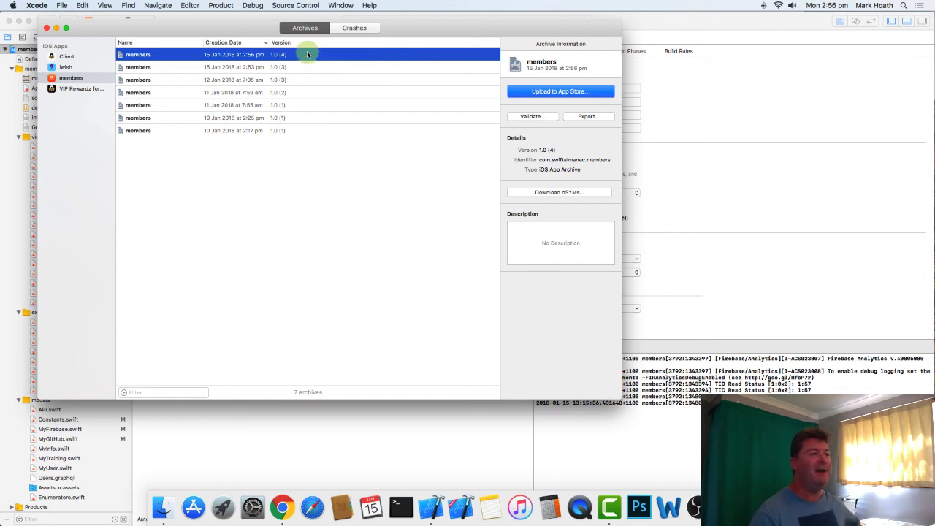
# - Upload the 1.0 (4) members archive to the App Store with bitcode, stripped Swift symbols, app symbols and automatic signing
pyautogui.click(570, 91)
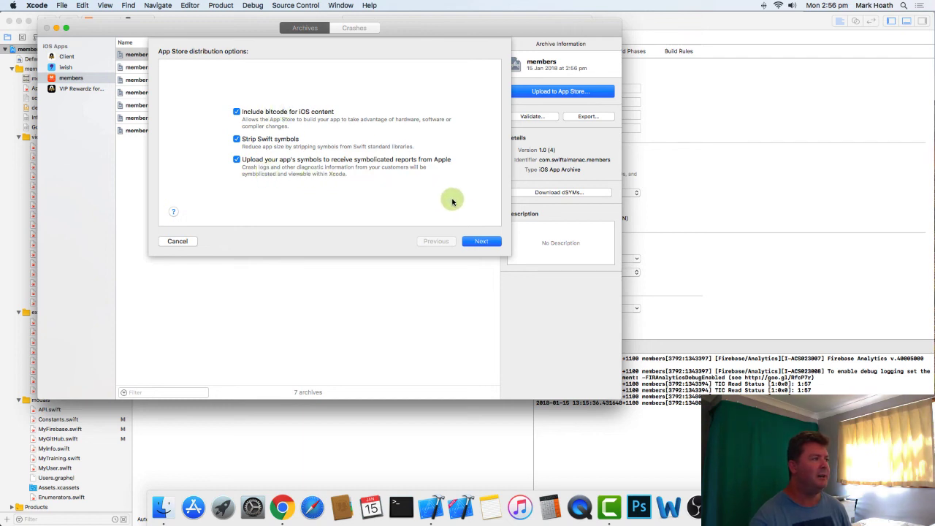
pyautogui.click(490, 242)
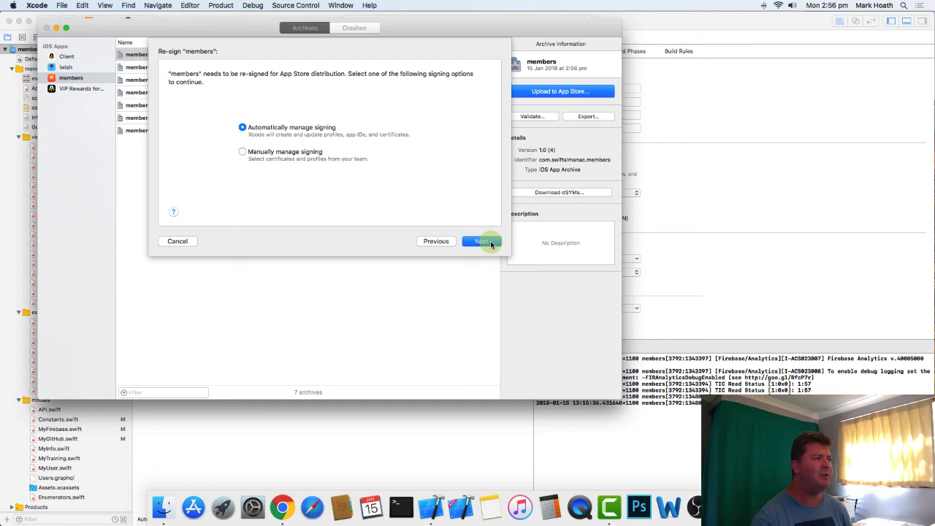
pyautogui.click(489, 242)
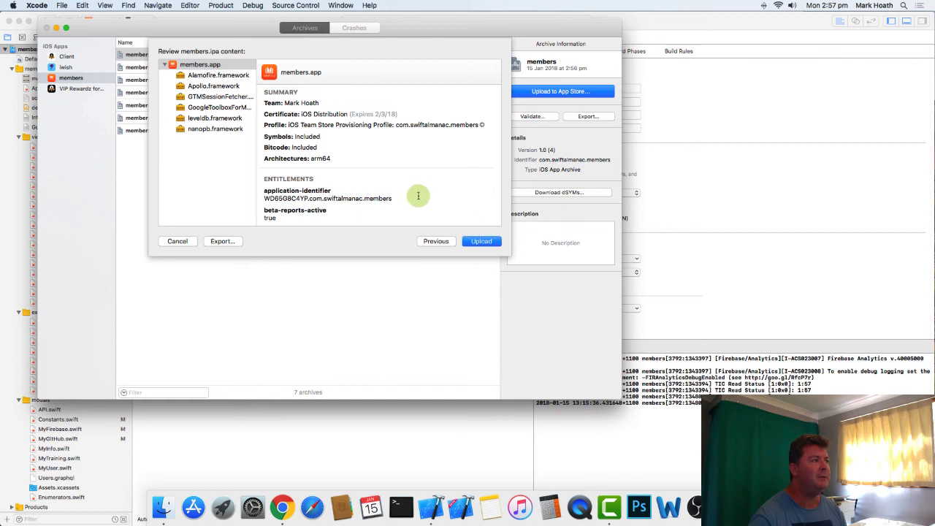
pyautogui.scroll(-4, 417, 195)
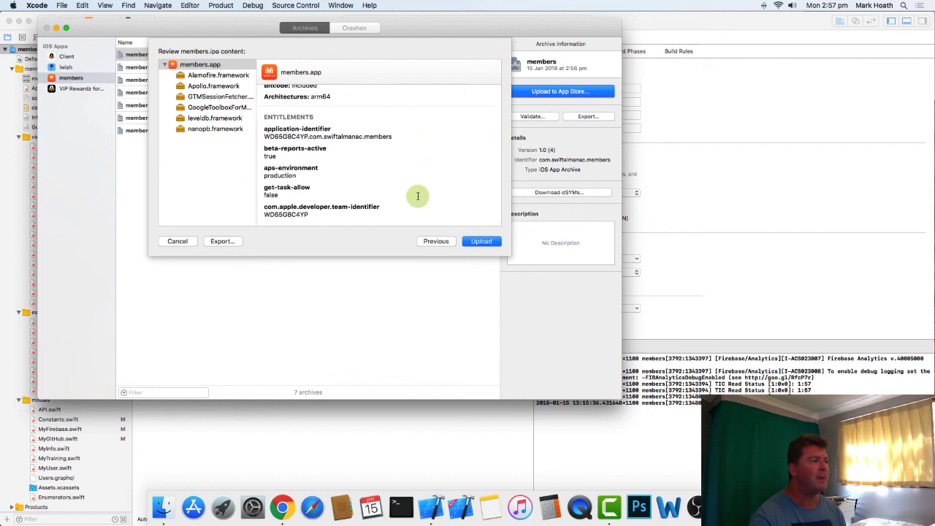
pyautogui.click(488, 241)
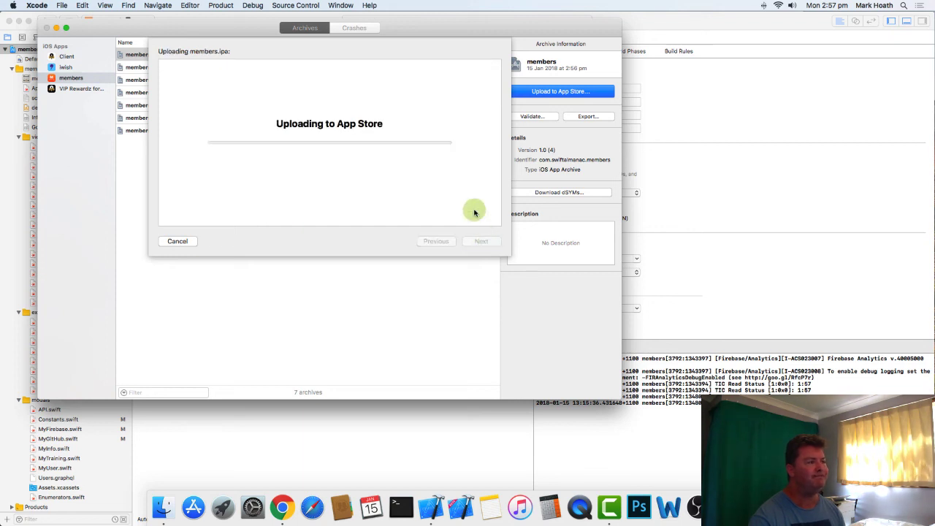
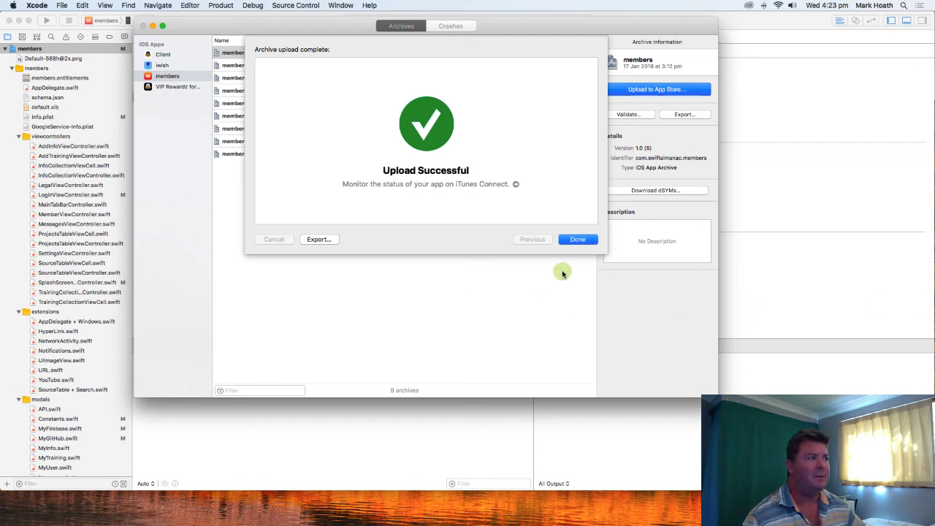
# - Dismiss the completed archive upload, close the archives window and switch to iTunes Connect in Chrome
pyautogui.click(579, 240)
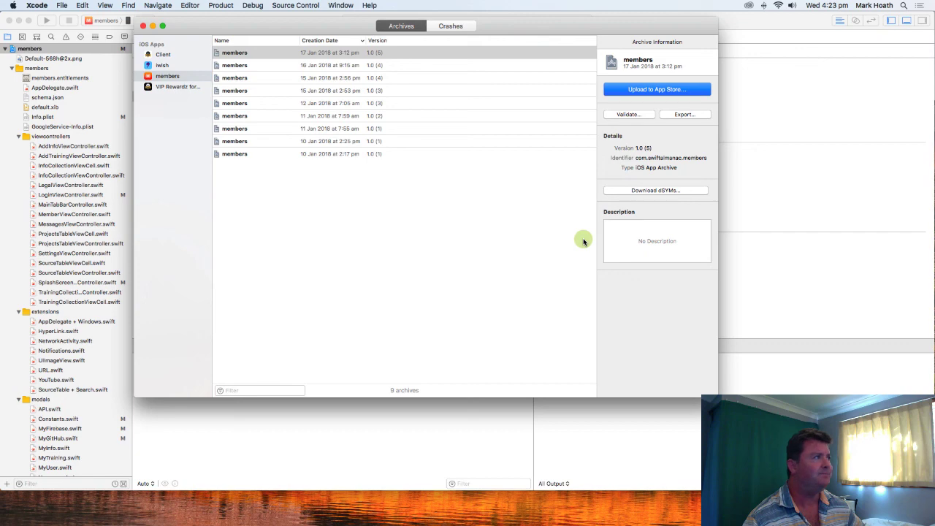
pyautogui.click(143, 27)
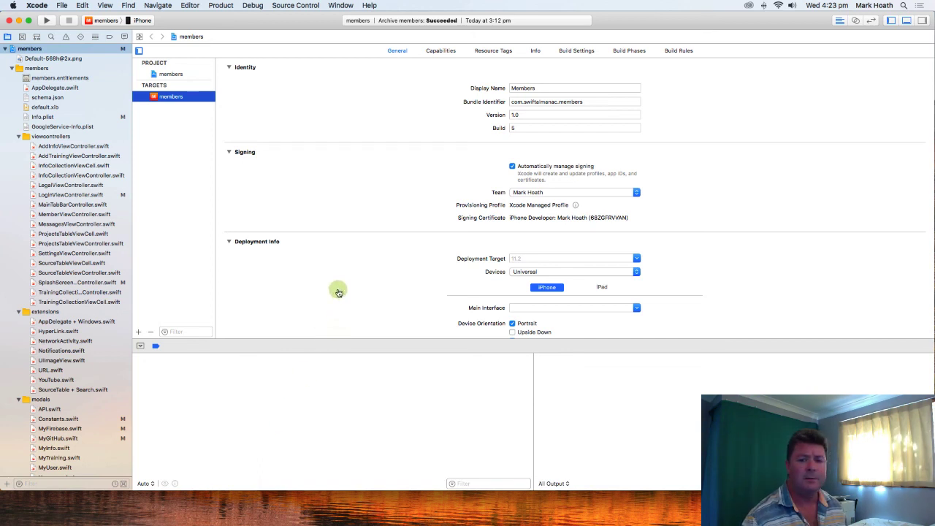
pyautogui.press('super+Tab')
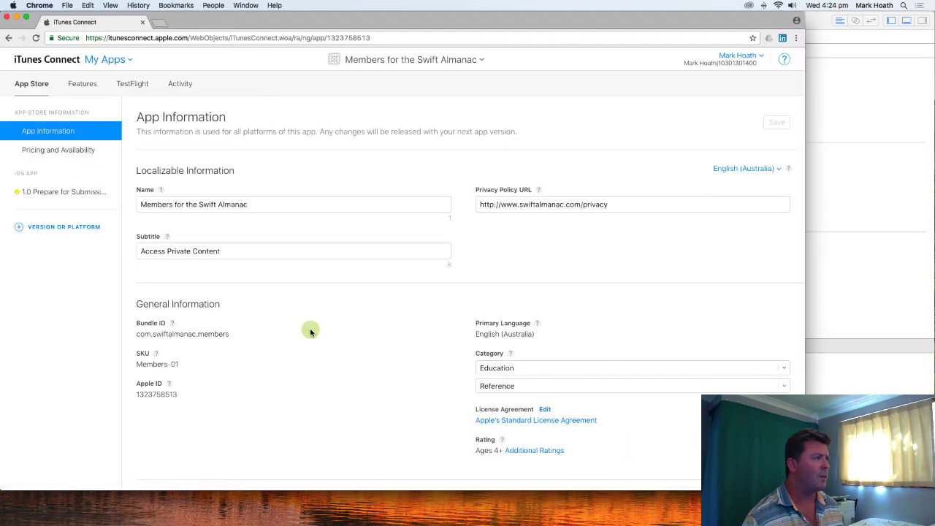
# - Open the iOS 1.0 version page and review its 5.5-inch iPhone screenshots, promotional text and description
pyautogui.click(83, 193)
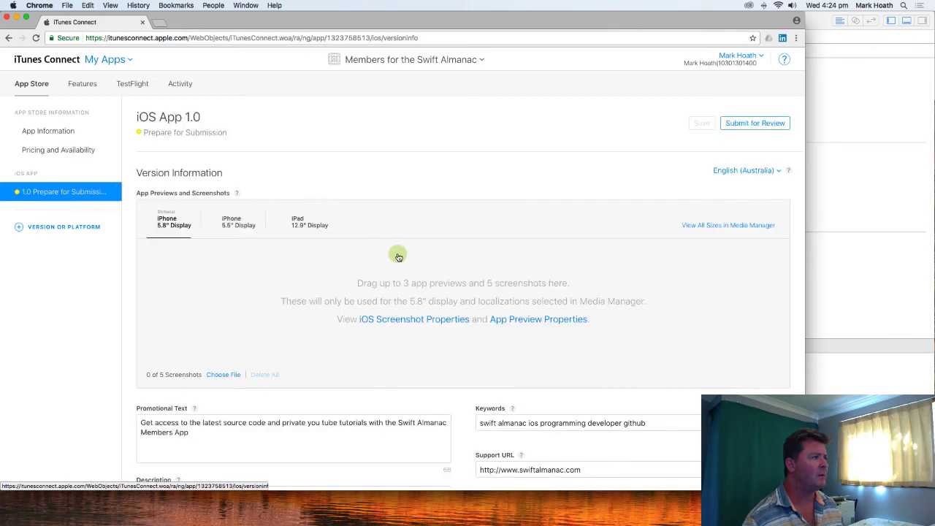
pyautogui.click(234, 222)
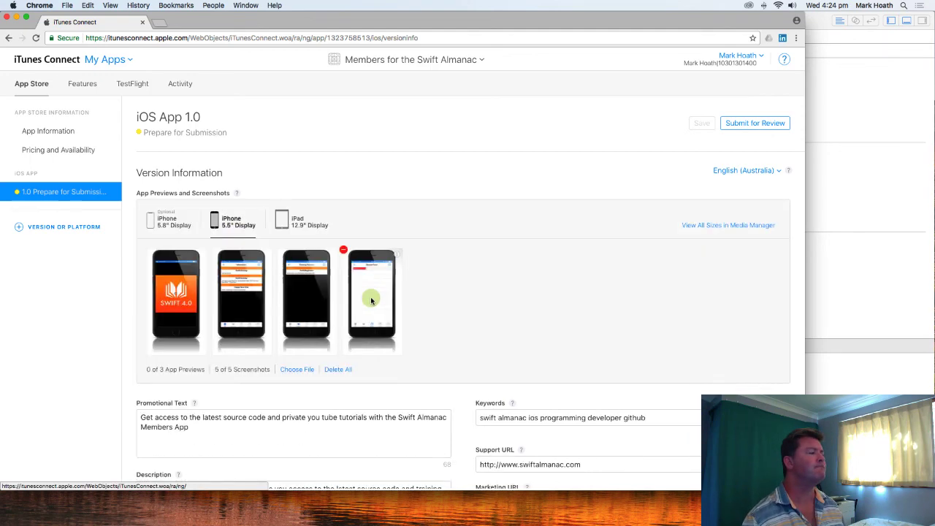
pyautogui.scroll(-2, 555, 303)
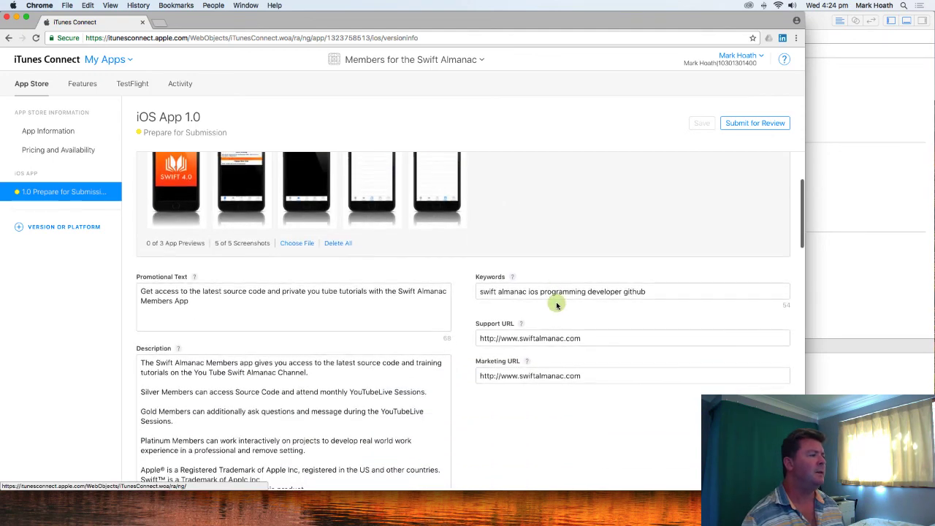
pyautogui.scroll(3, 555, 304)
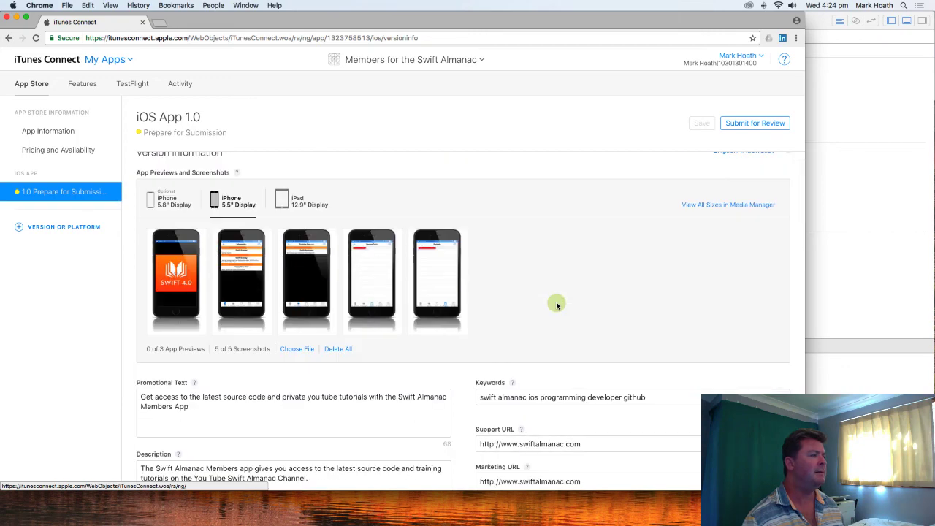
pyautogui.scroll(-2, 556, 303)
pyautogui.scroll(1, 555, 304)
pyautogui.scroll(-5, 556, 304)
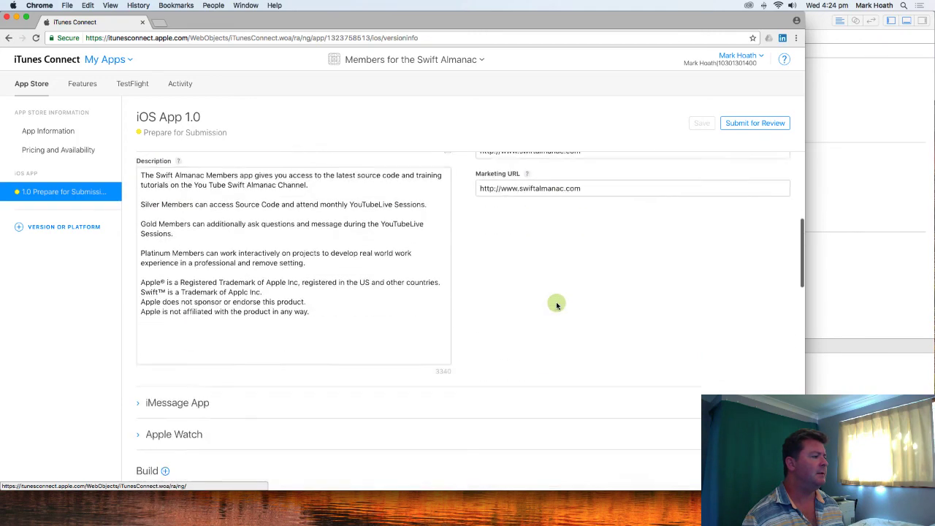
# - Check which uploaded builds can be added to the iOS 1.0 version, without selecting one
pyautogui.scroll(-8, 556, 304)
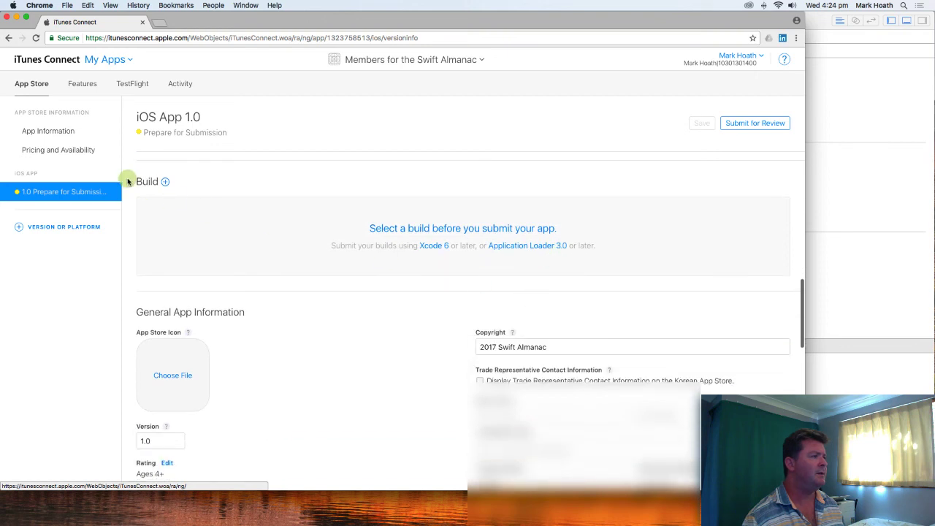
pyautogui.click(166, 184)
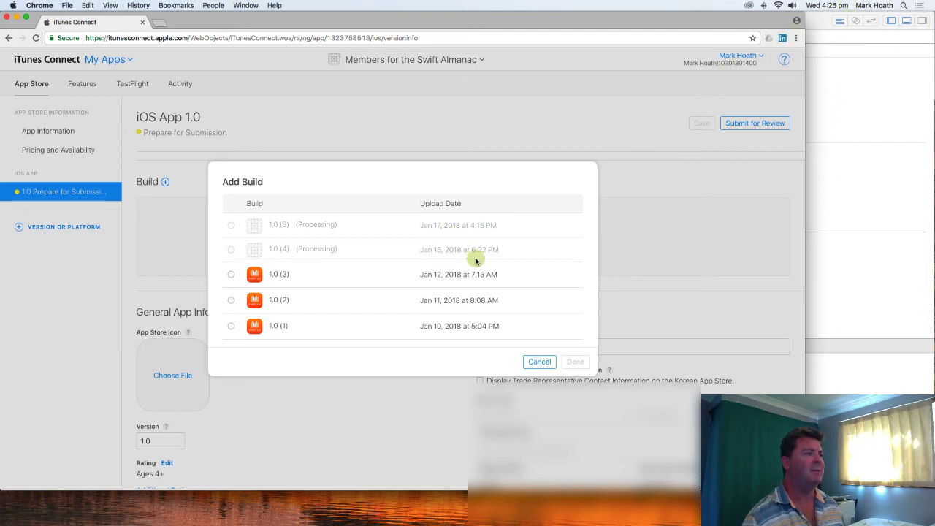
pyautogui.click(529, 362)
pyautogui.scroll(-2, 316, 376)
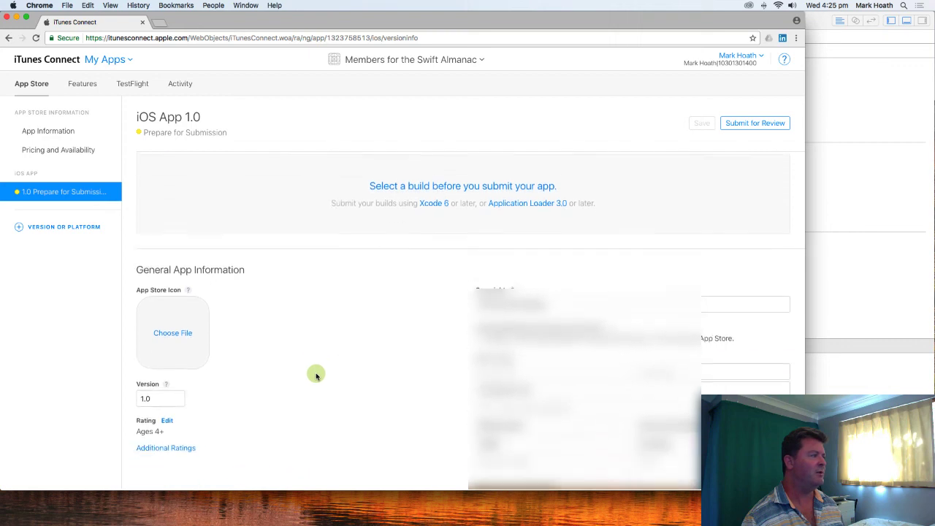
pyautogui.click(164, 309)
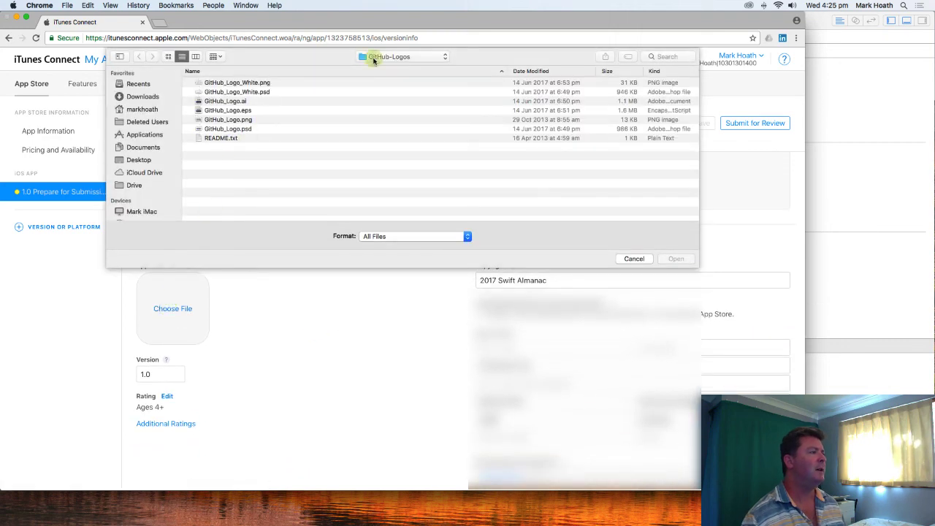
pyautogui.click(407, 57)
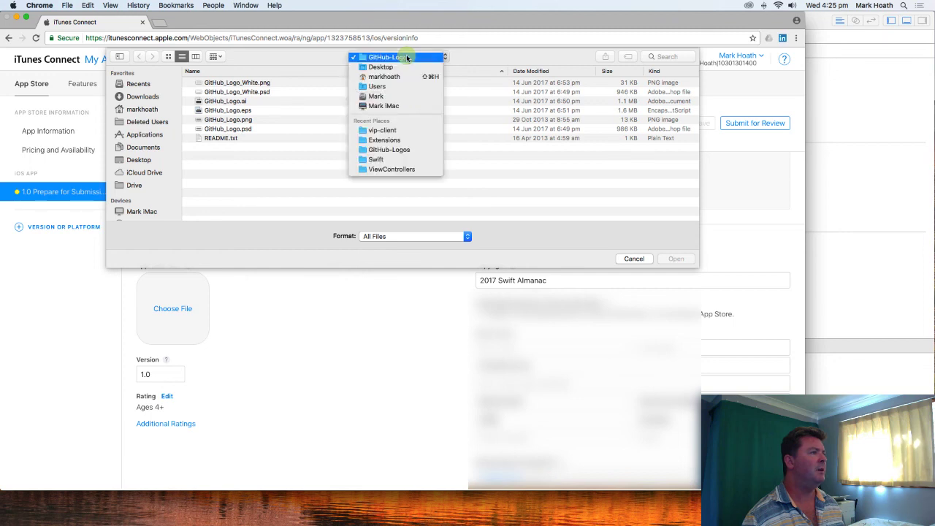
pyautogui.click(399, 67)
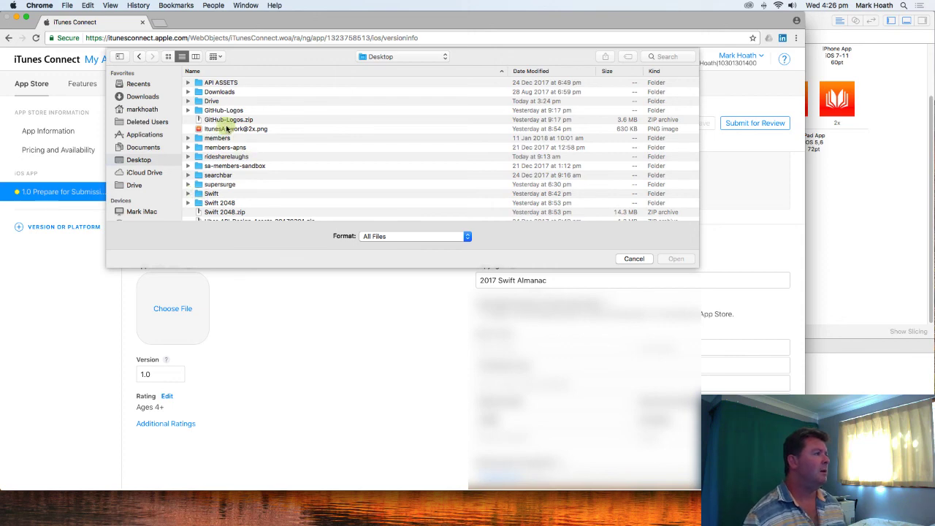
pyautogui.click(227, 129)
pyautogui.click(677, 258)
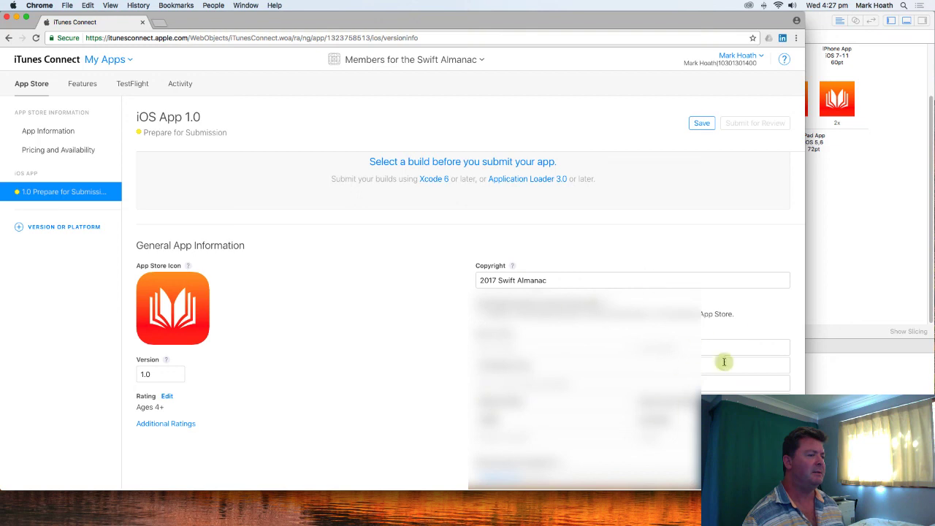
pyautogui.click(701, 123)
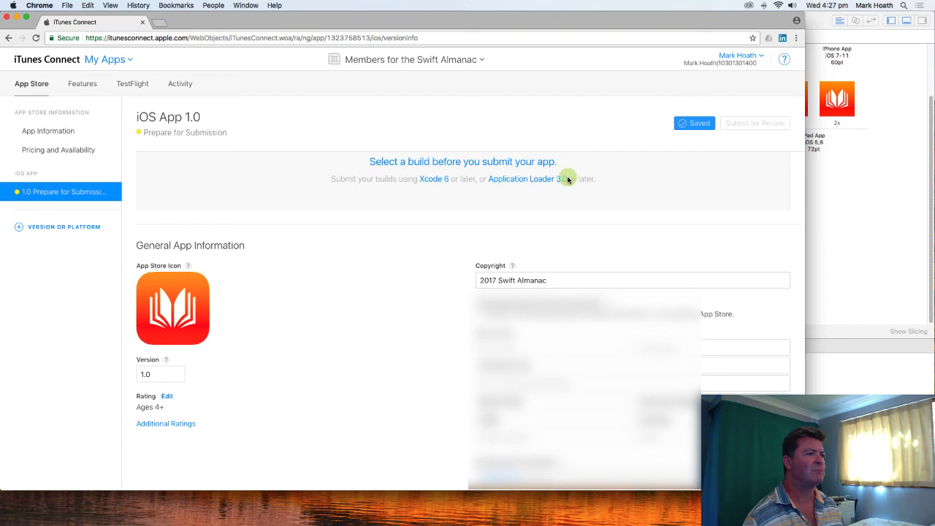
# - Quit the QuickTime phone preview and check again whether build 1.0 (5) can be added to the version
pyautogui.scroll(3, 567, 176)
pyautogui.scroll(1, 567, 177)
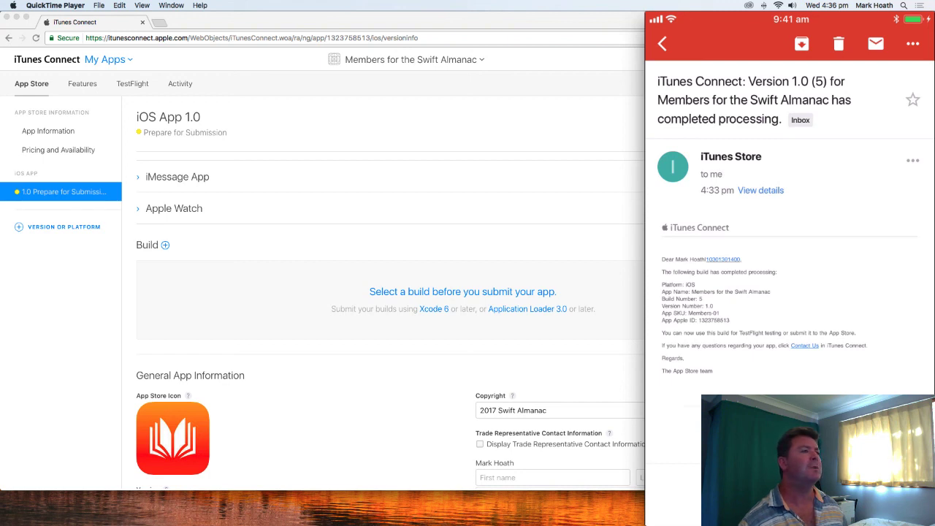
pyautogui.press('super+q')
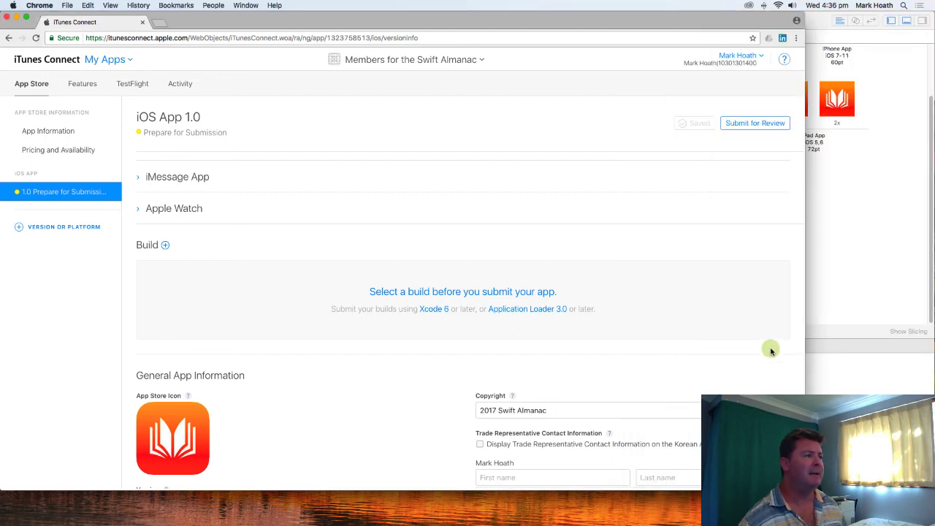
pyautogui.click(165, 246)
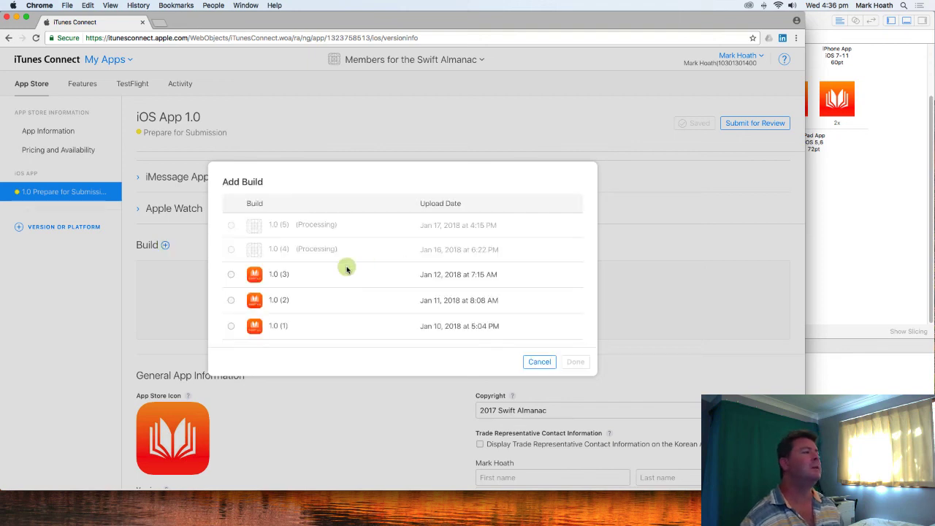
pyautogui.click(539, 362)
# - Refresh the iOS 1.0 version page by visiting the app's Features section and returning to the App Store version
pyautogui.scroll(3, 408, 239)
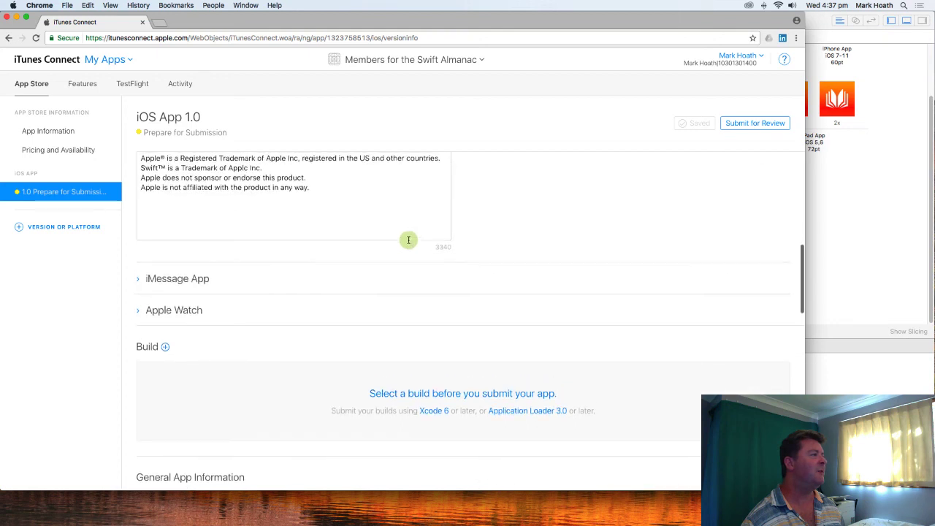
pyautogui.click(77, 87)
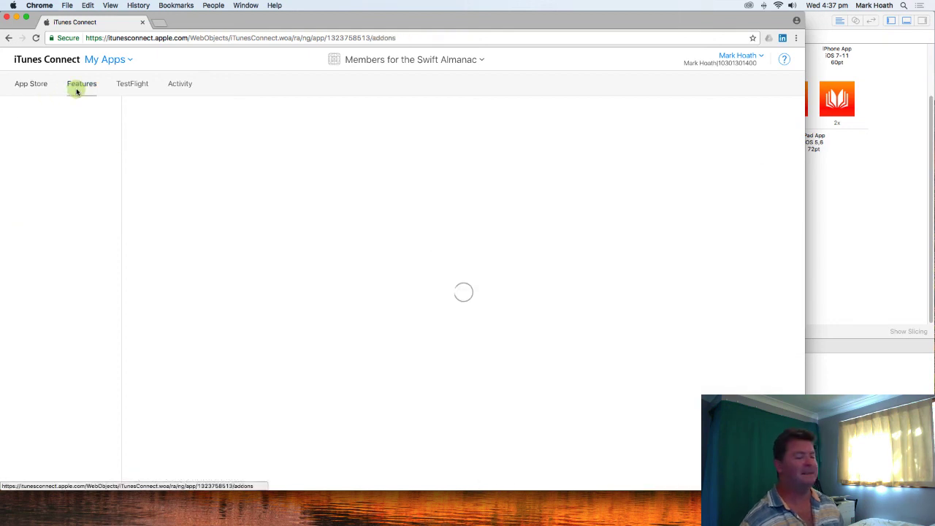
pyautogui.click(25, 87)
pyautogui.click(63, 194)
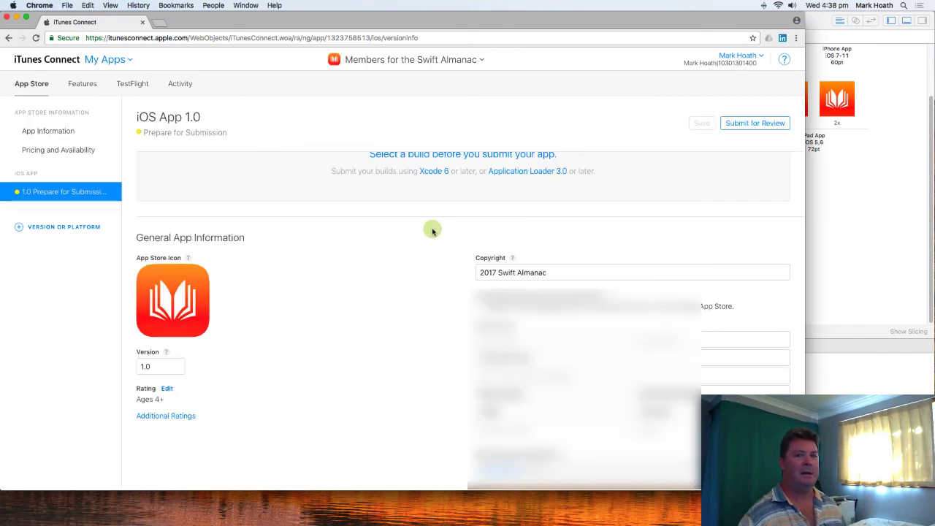
# - Add build 1.0 (5) to the iOS 1.0 version and save the version
pyautogui.scroll(3, 422, 227)
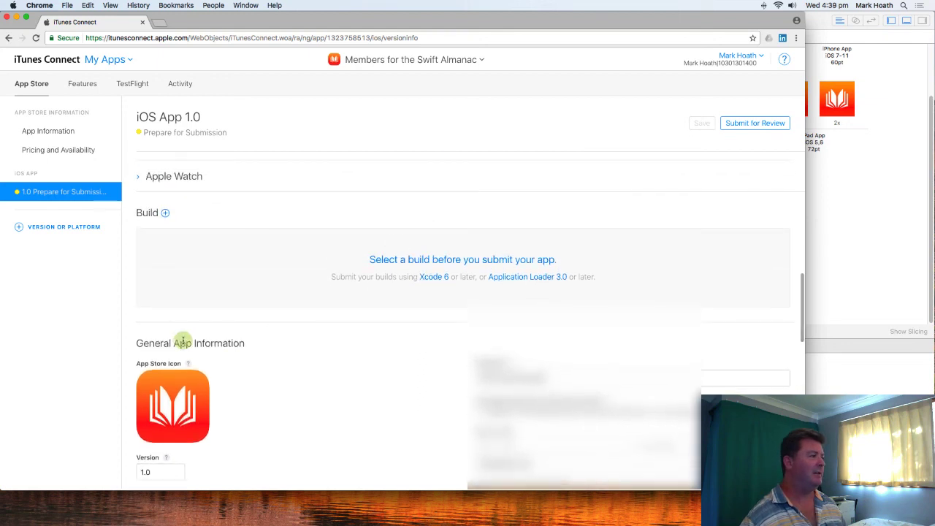
pyautogui.click(165, 213)
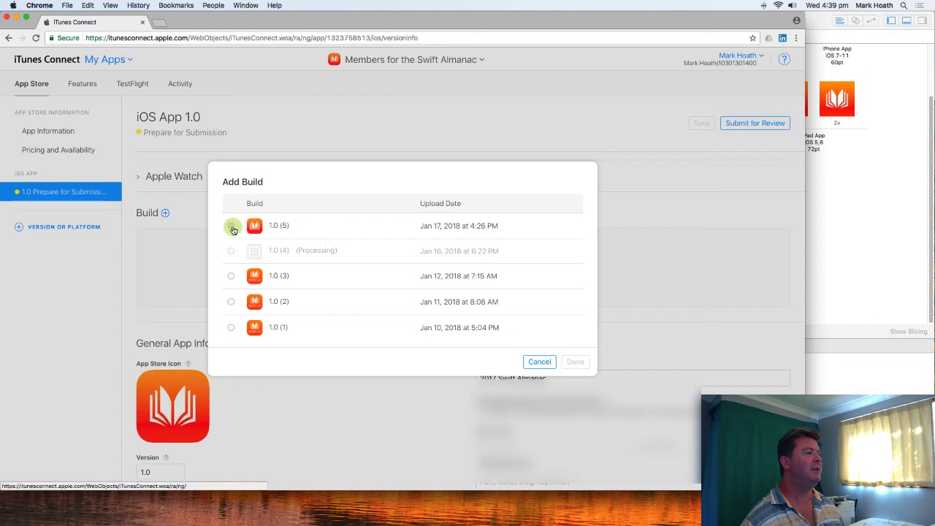
pyautogui.click(231, 227)
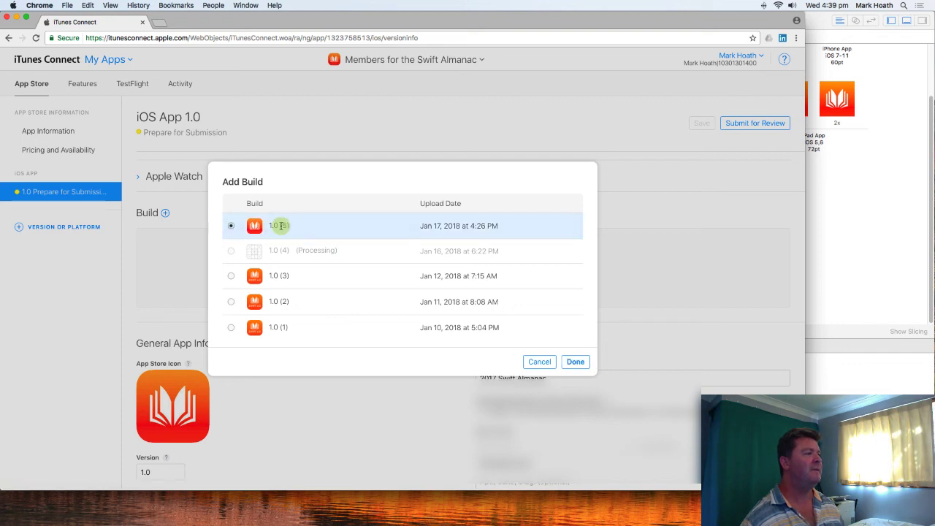
pyautogui.click(575, 362)
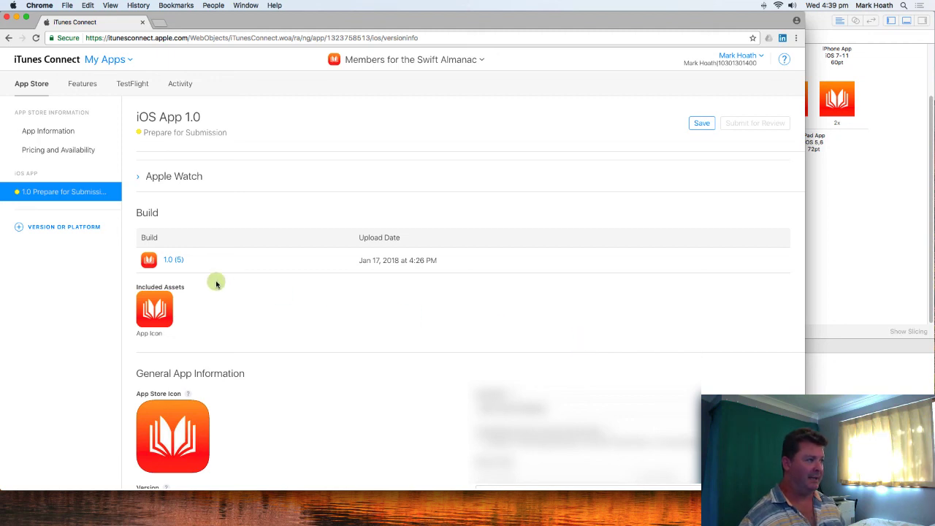
pyautogui.scroll(-1, 223, 282)
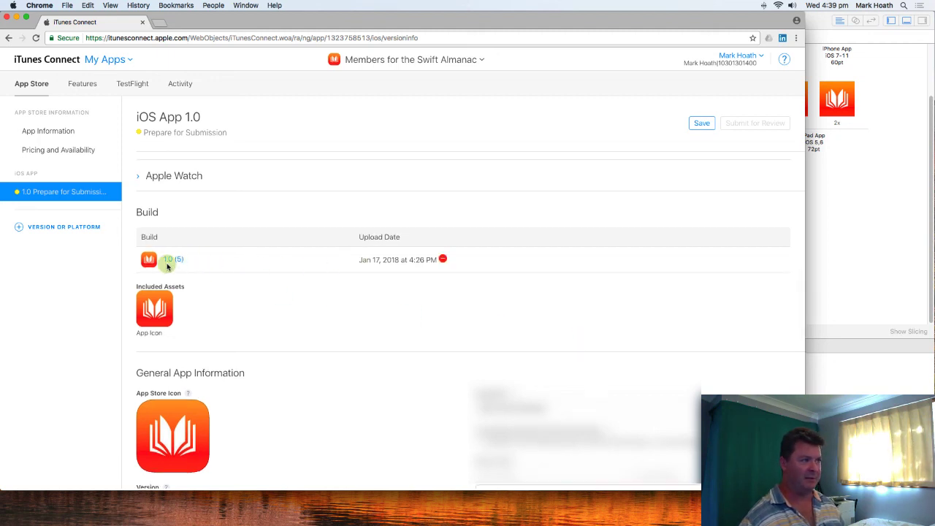
pyautogui.scroll(1, 171, 266)
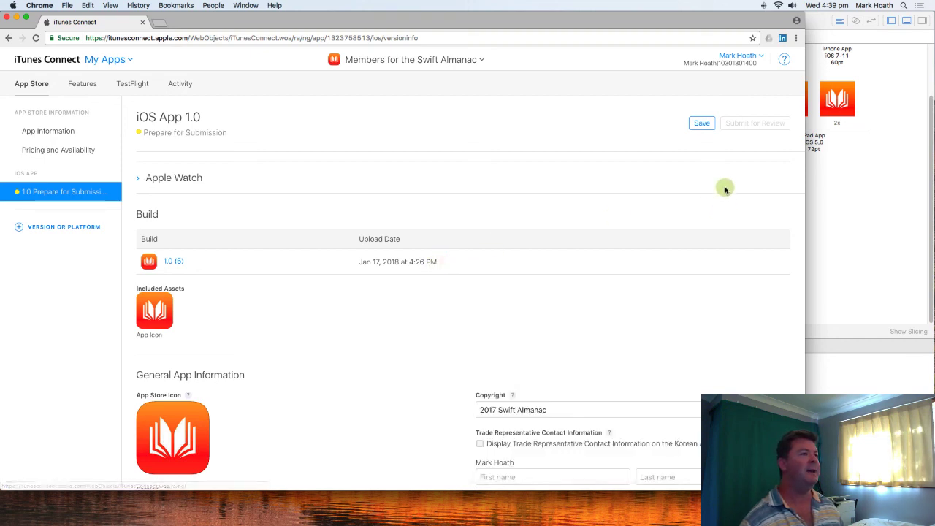
pyautogui.click(701, 124)
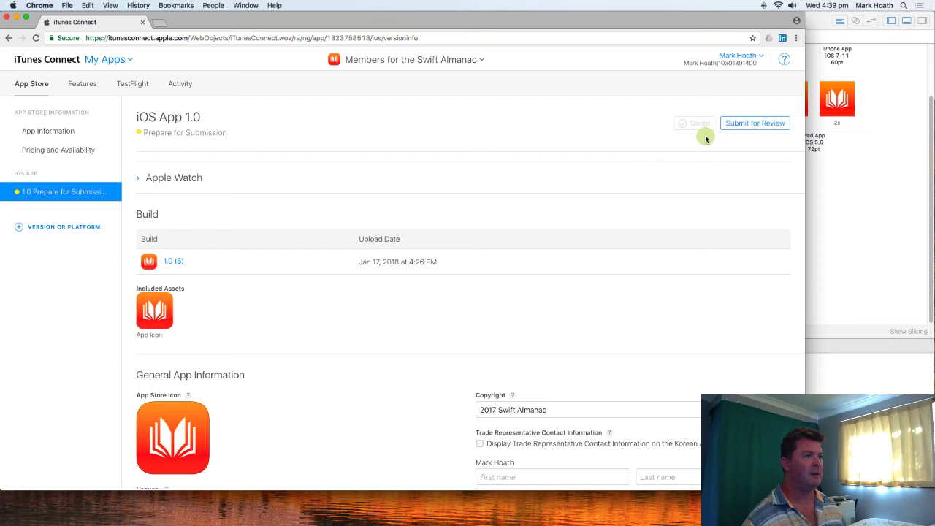
# - Start the review submission, answering No to encryption changes and Yes to using the Advertising Identifier
pyautogui.click(757, 125)
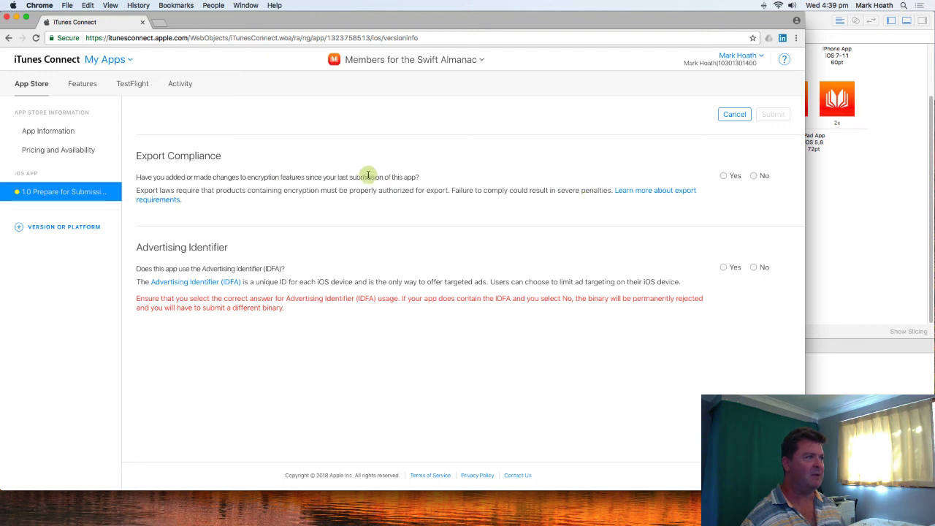
pyautogui.click(753, 176)
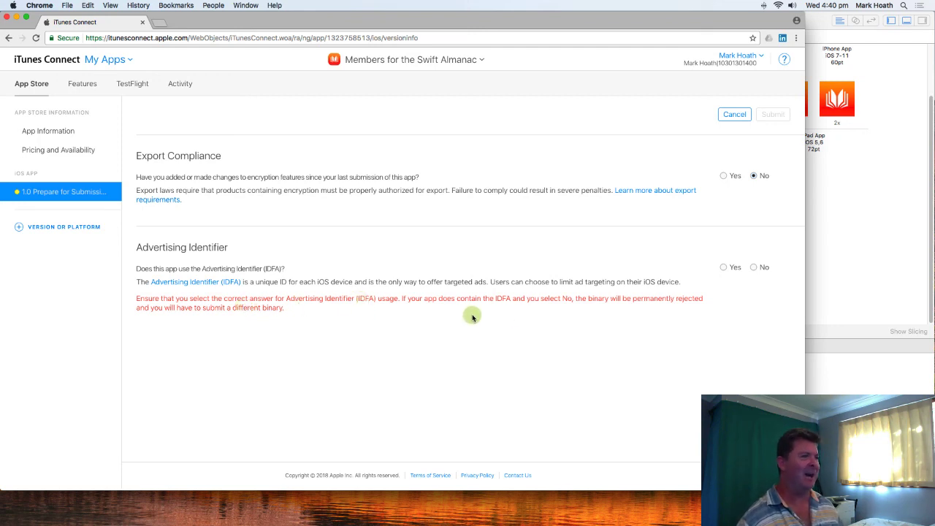
pyautogui.click(723, 267)
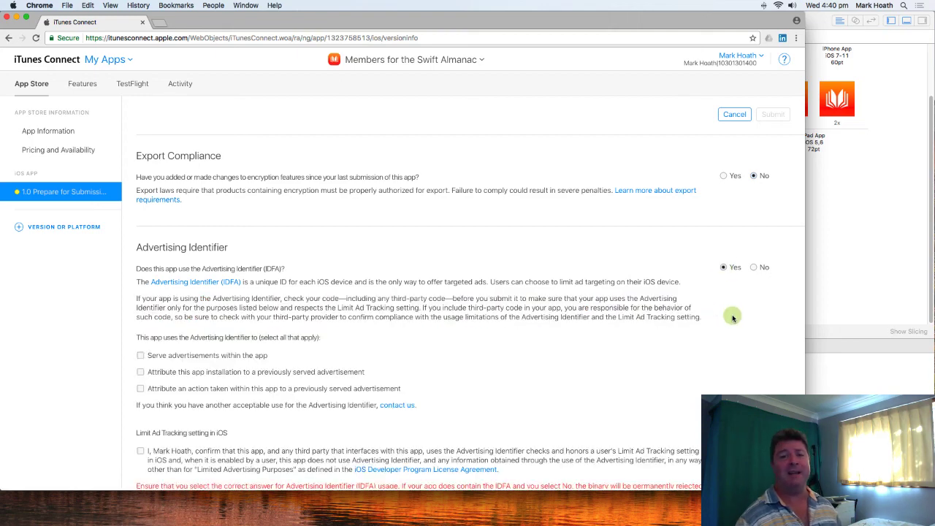
# - Declare IDFA use for attributing app installation and in-app actions, confirm the Limit Ad Tracking statement, and submit the app for review
pyautogui.scroll(-2, 730, 314)
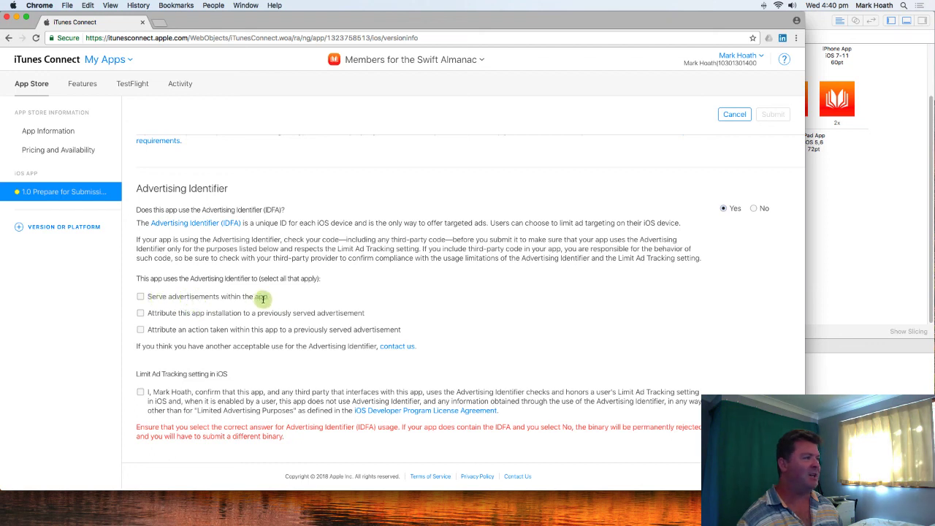
pyautogui.click(141, 331)
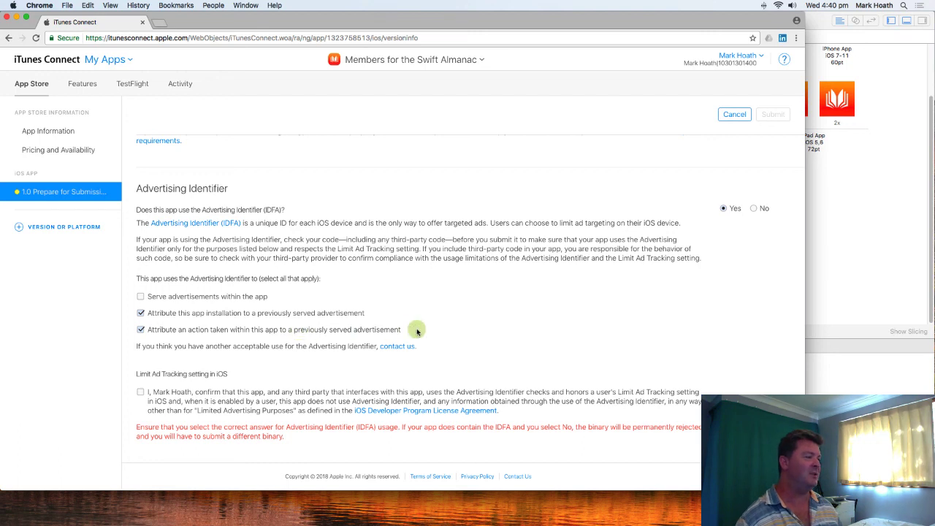
pyautogui.click(140, 392)
pyautogui.scroll(1, 348, 385)
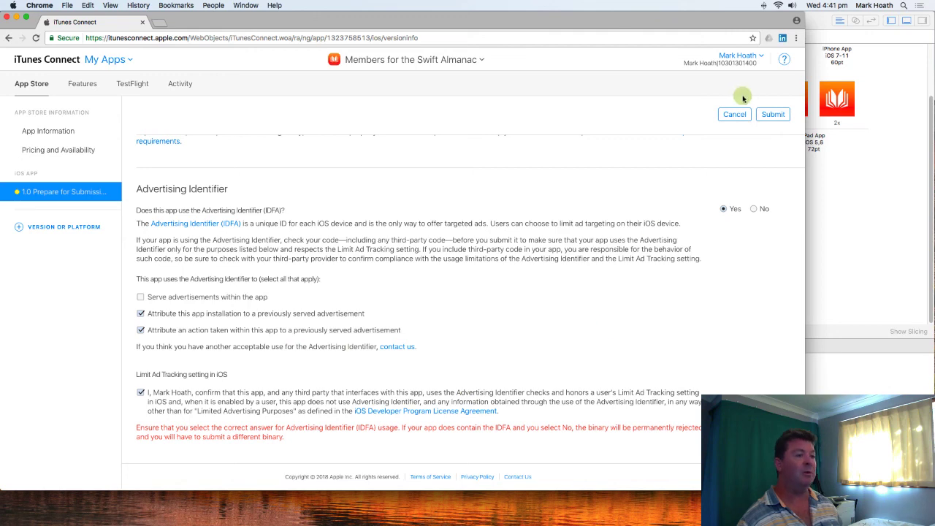
pyautogui.click(776, 115)
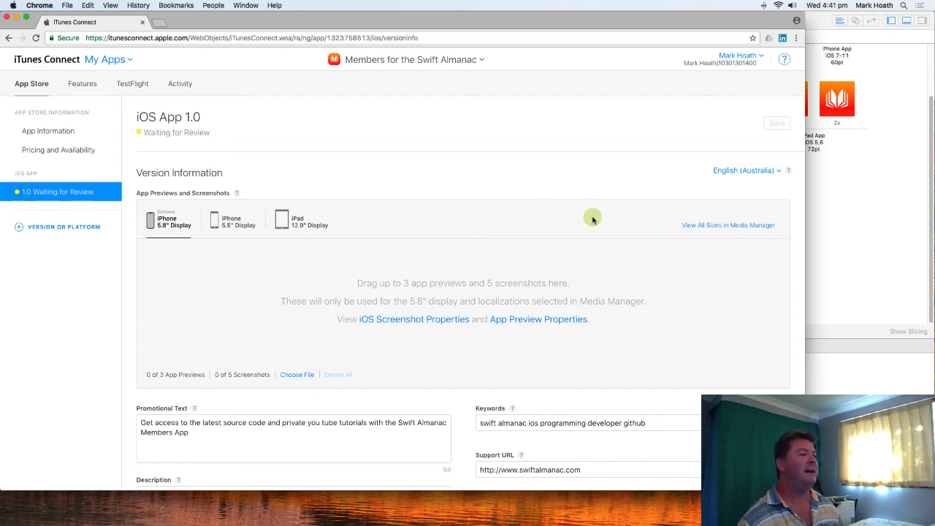
# - Review the submitted iOS 1.0 version page and its 5.5-inch iPhone screenshots
pyautogui.scroll(-3, 591, 214)
pyautogui.scroll(3, 592, 219)
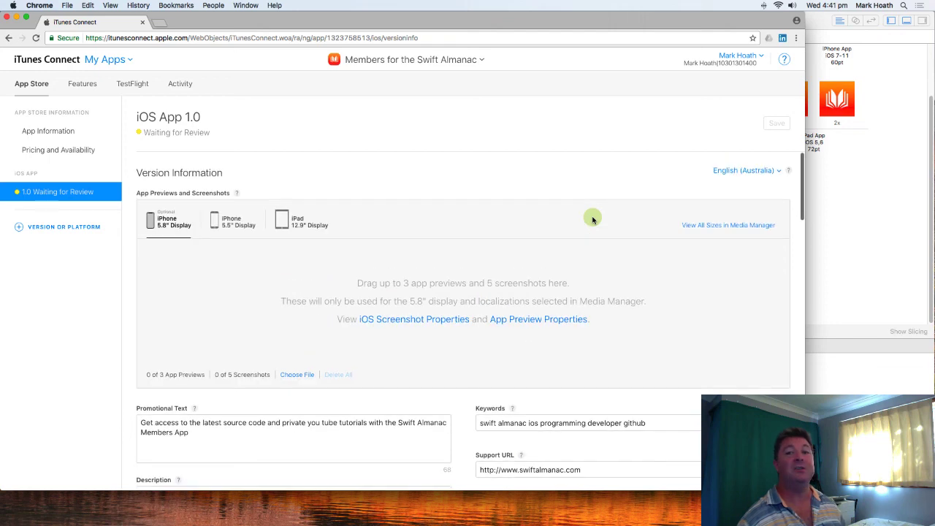
pyautogui.click(214, 224)
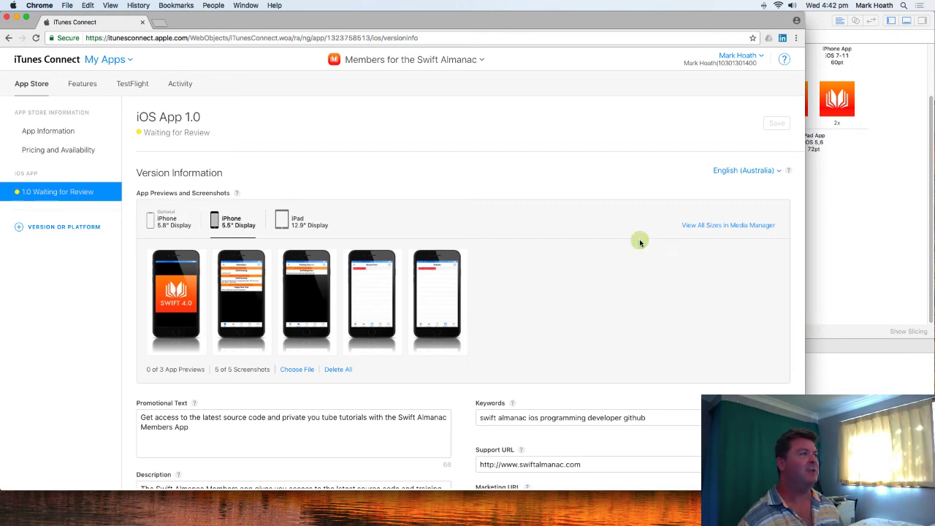
pyautogui.moveTo(173, 334)
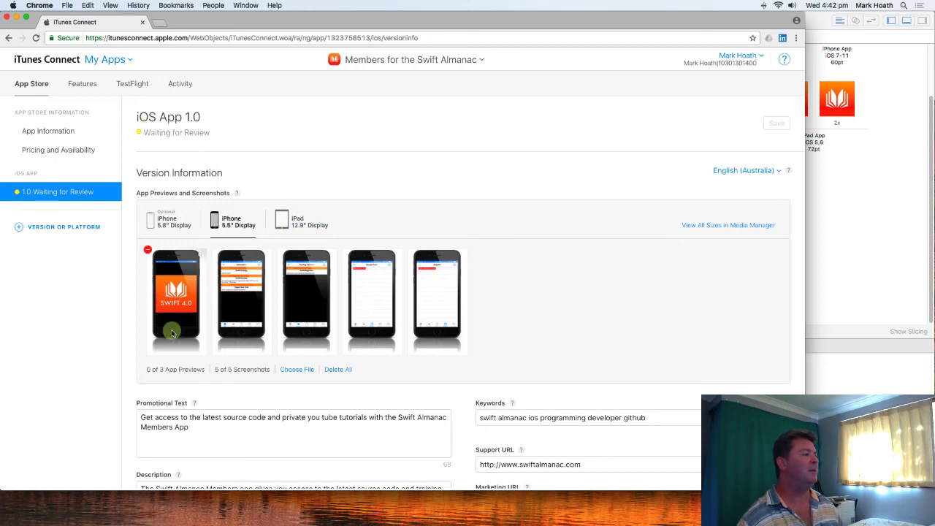